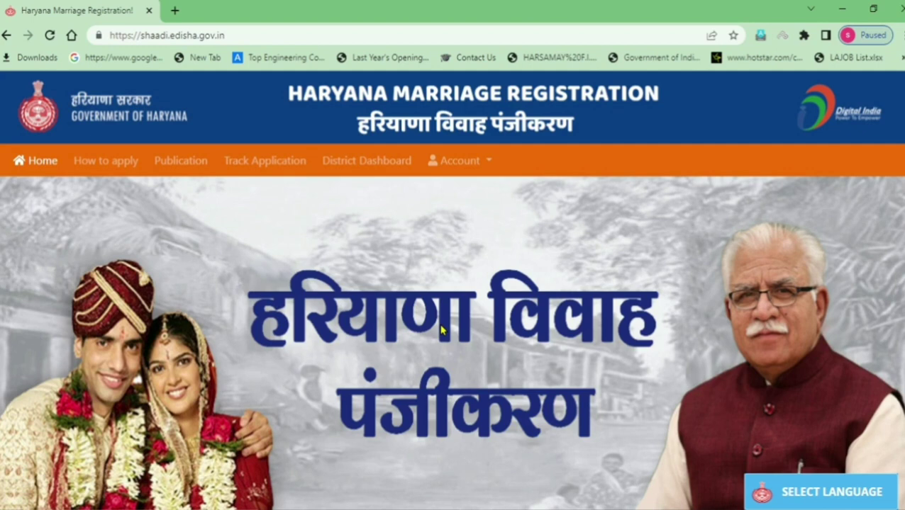
Open the sign-in form of the Haryana Marriage Registration portal
scroll(443, 341, down, 2)
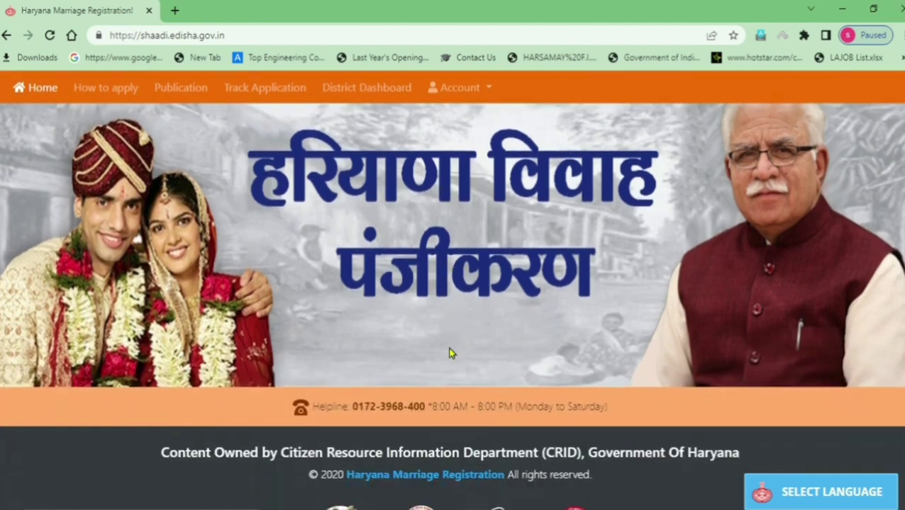
scroll(448, 353, up, 2)
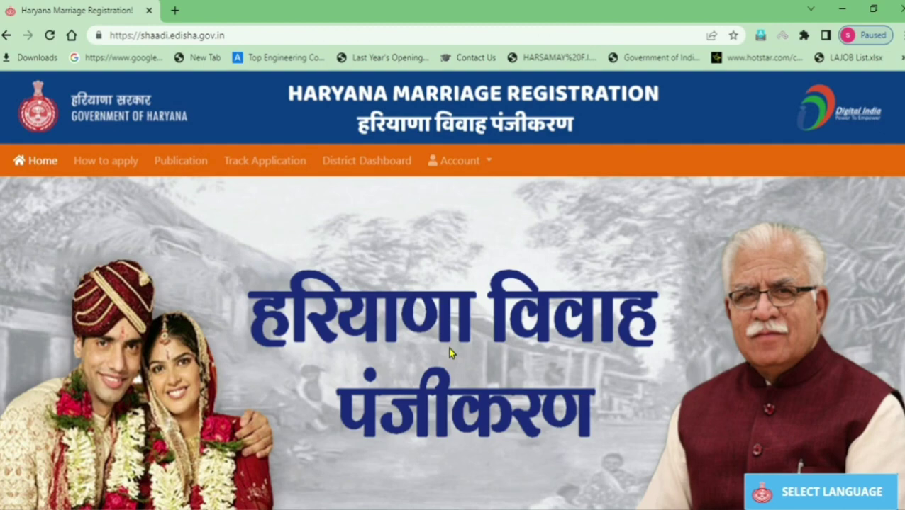
scroll(442, 343, down, 1)
scroll(442, 343, up, 1)
click(463, 164)
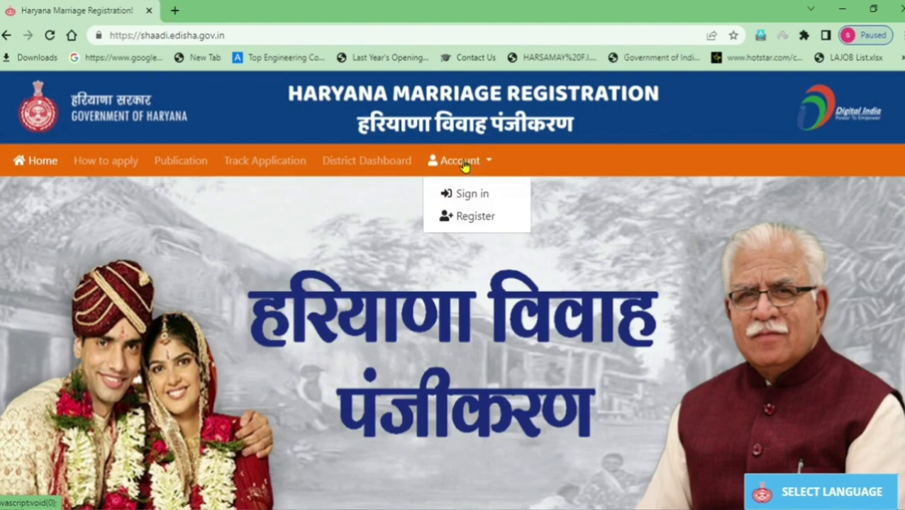
click(491, 202)
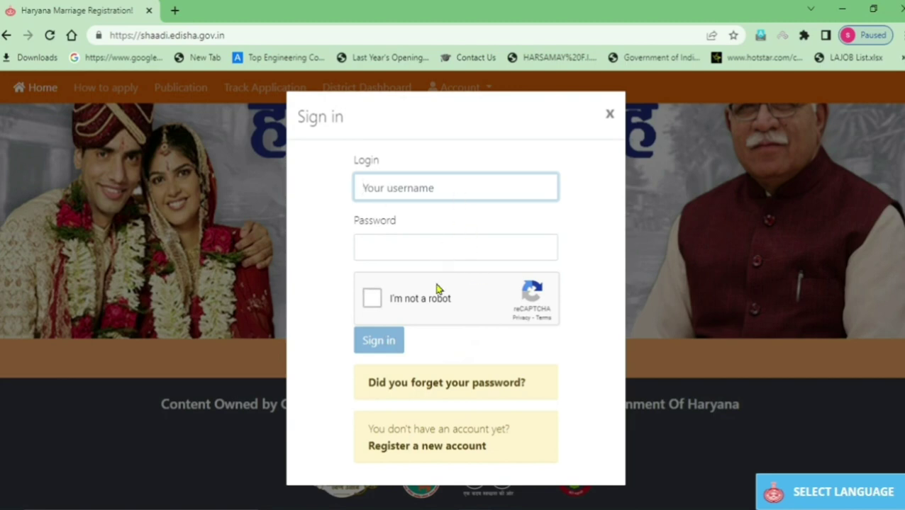
Complete the "I'm not a robot" check in the sign-in form and sign in to the portal
drag(361, 458, 489, 454)
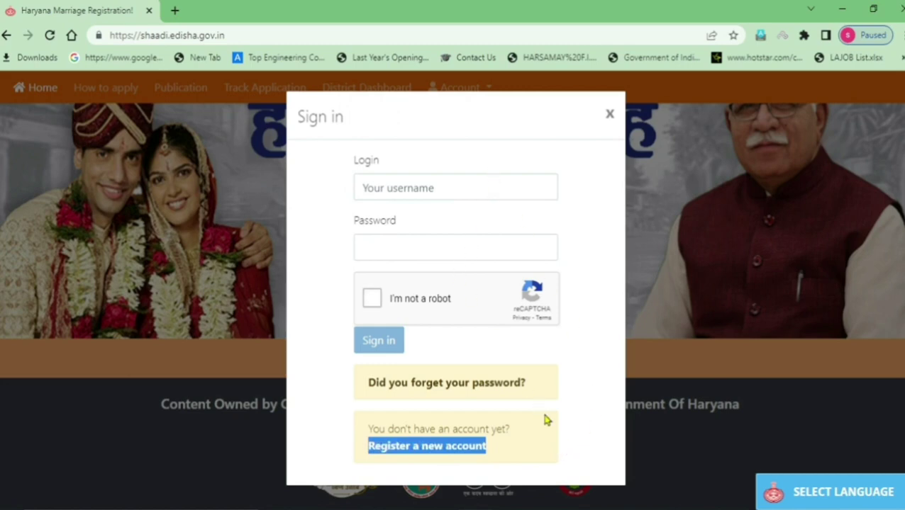
click(601, 407)
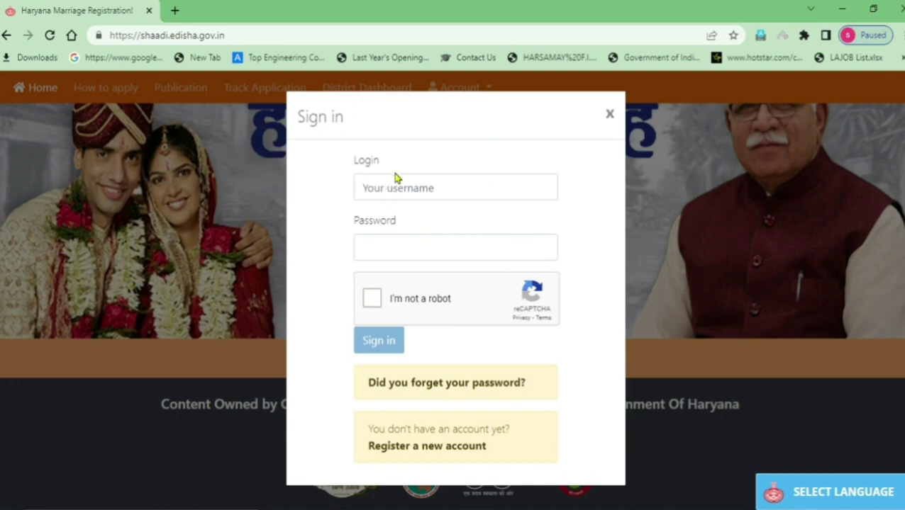
drag(349, 168, 380, 170)
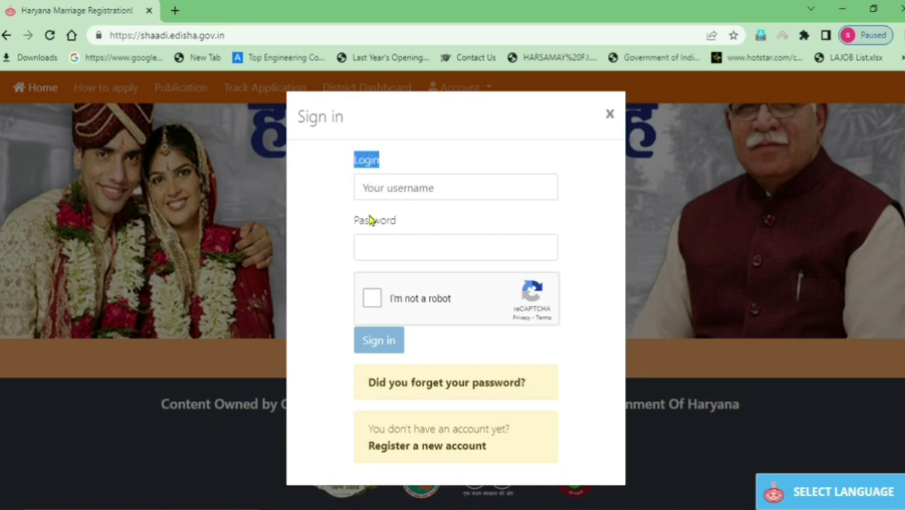
drag(354, 227, 401, 228)
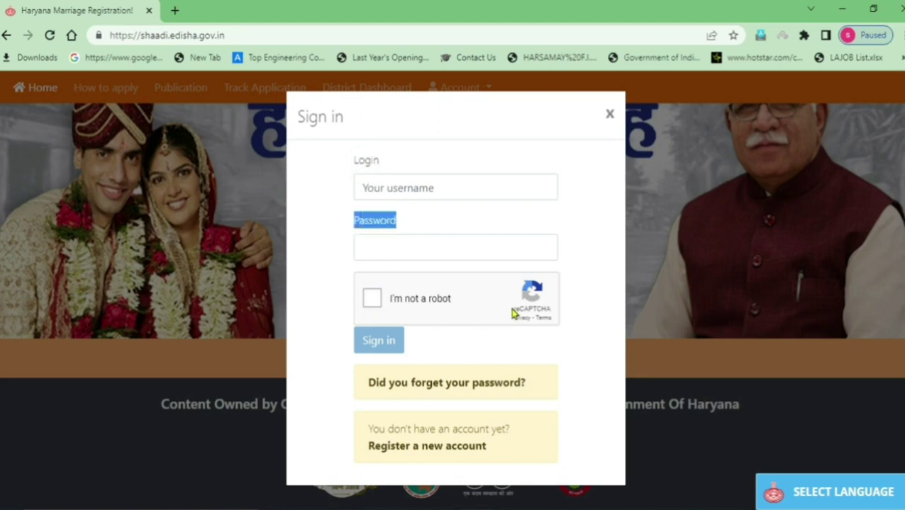
click(370, 300)
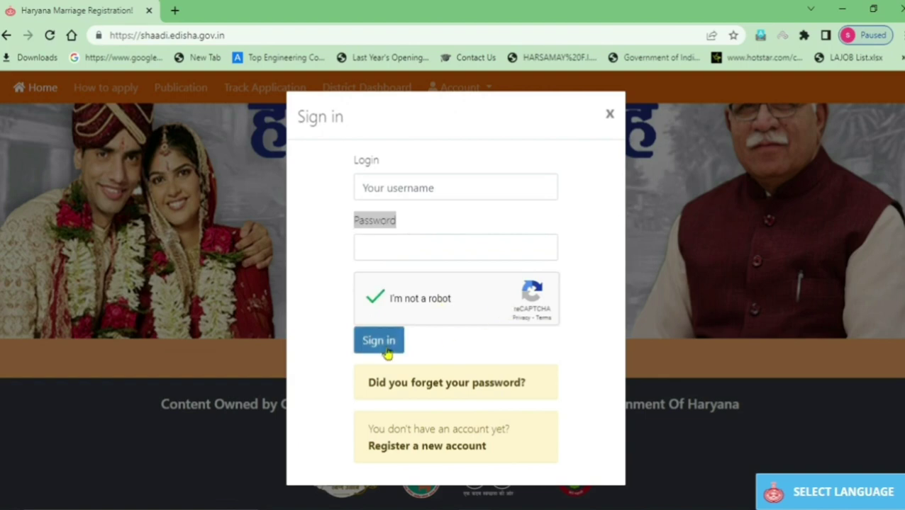
click(382, 343)
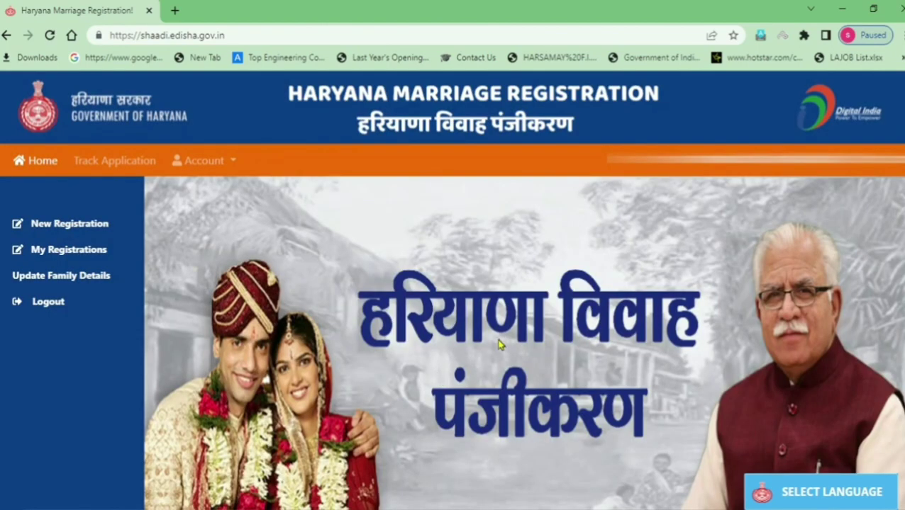
Open a new marriage registration form and look through its marriage, groom and bride sections
click(75, 231)
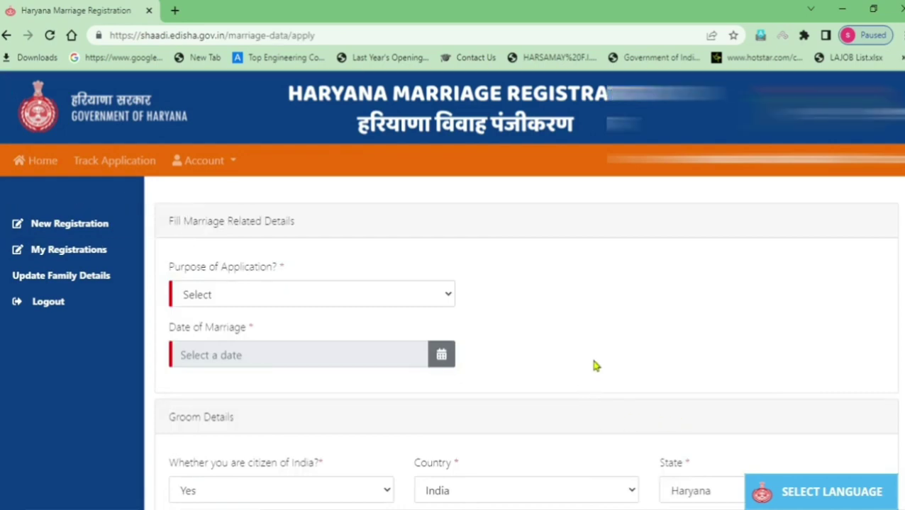
scroll(592, 362, down, 10)
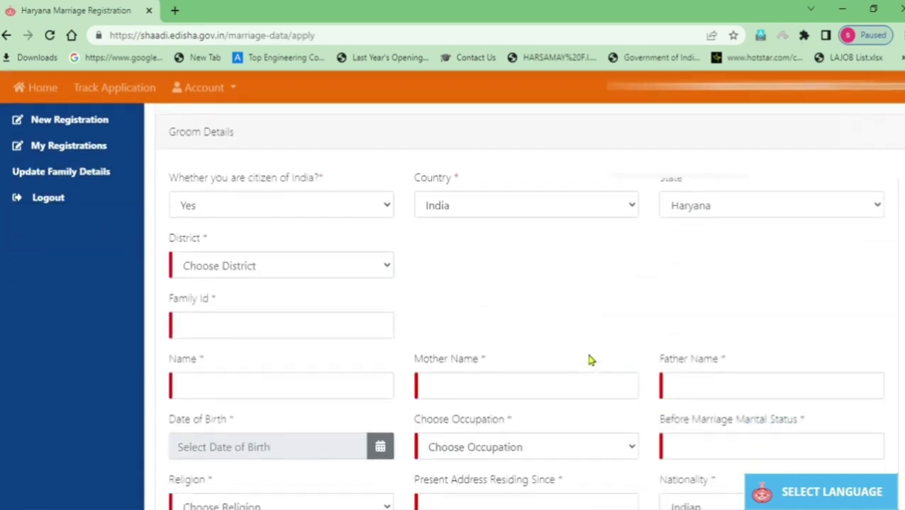
scroll(587, 353, up, 4)
scroll(588, 353, down, 1)
scroll(586, 353, up, 1)
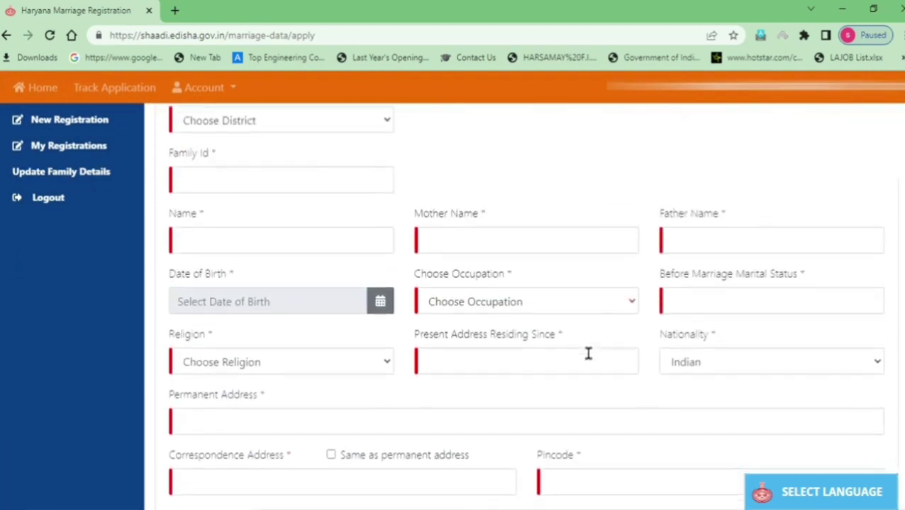
scroll(257, 300, up, 3)
scroll(257, 300, up, 3)
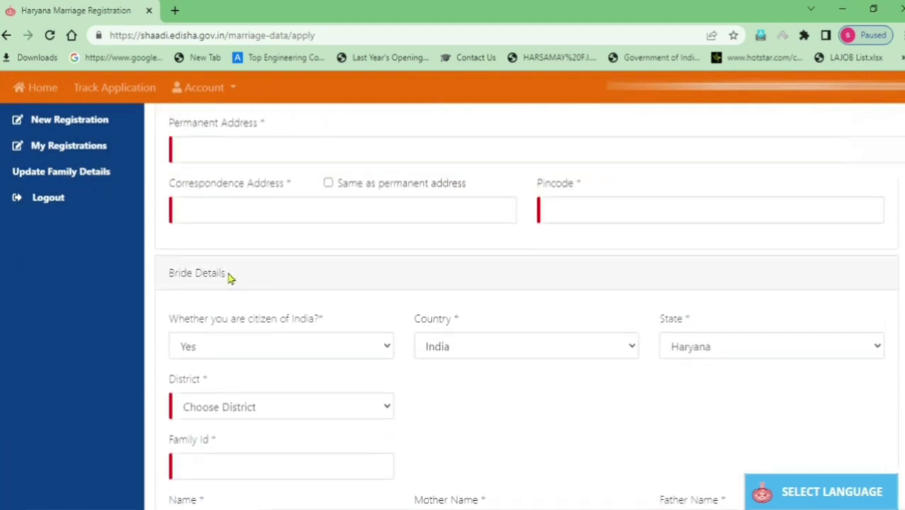
scroll(210, 263, up, 10)
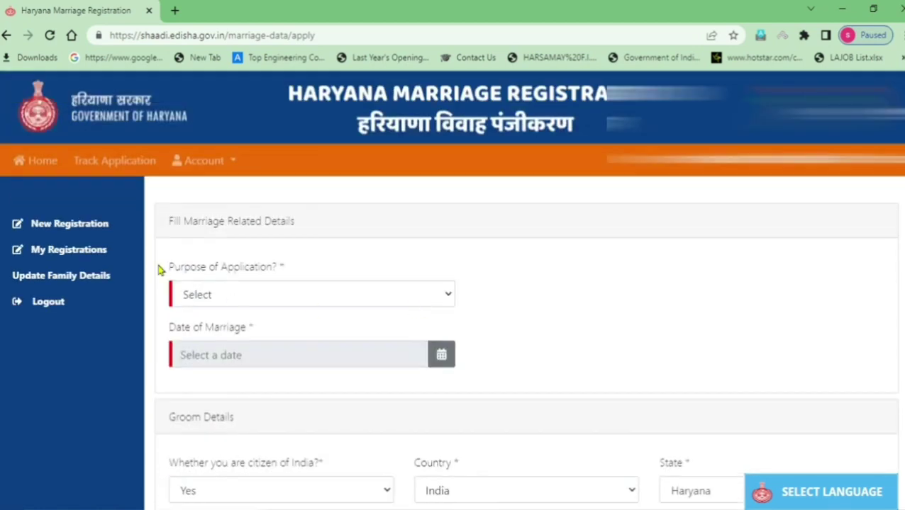
Set the purpose of application to Marriage Registration in the marriage related details
drag(167, 272, 285, 271)
key(ctrl+plus)
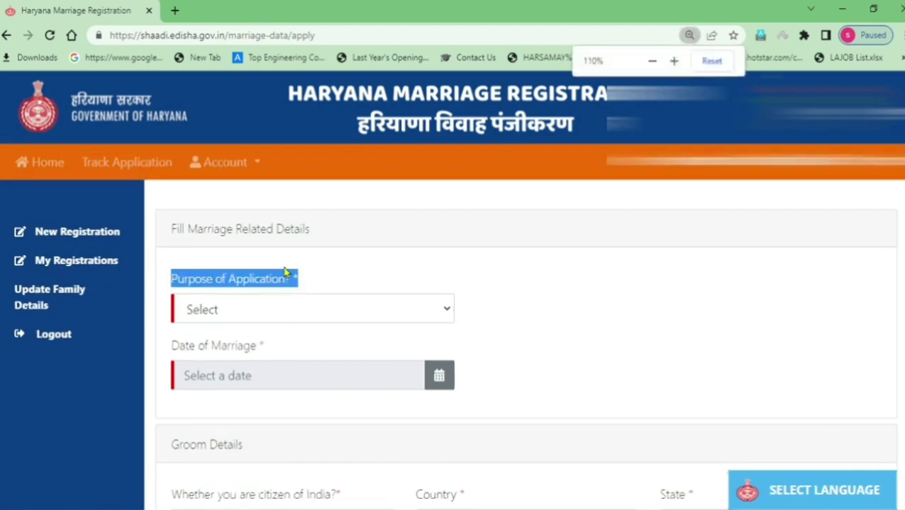
click(266, 310)
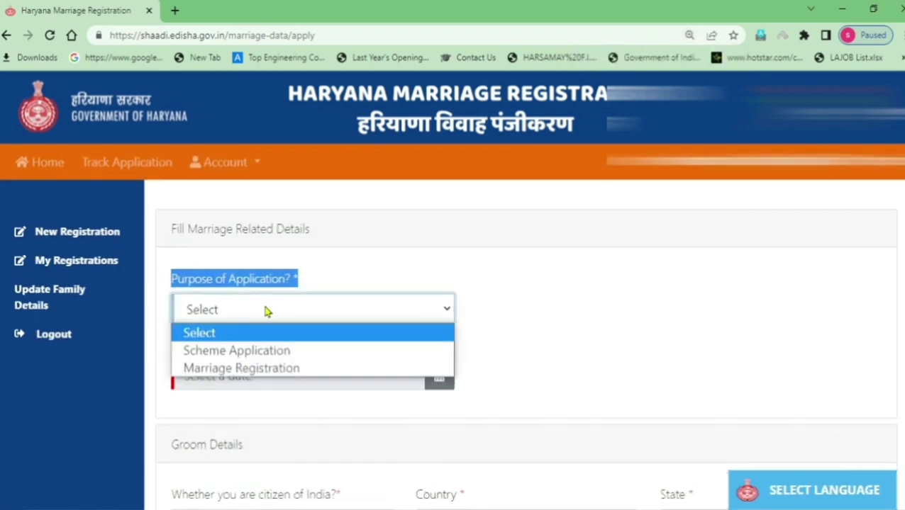
click(272, 370)
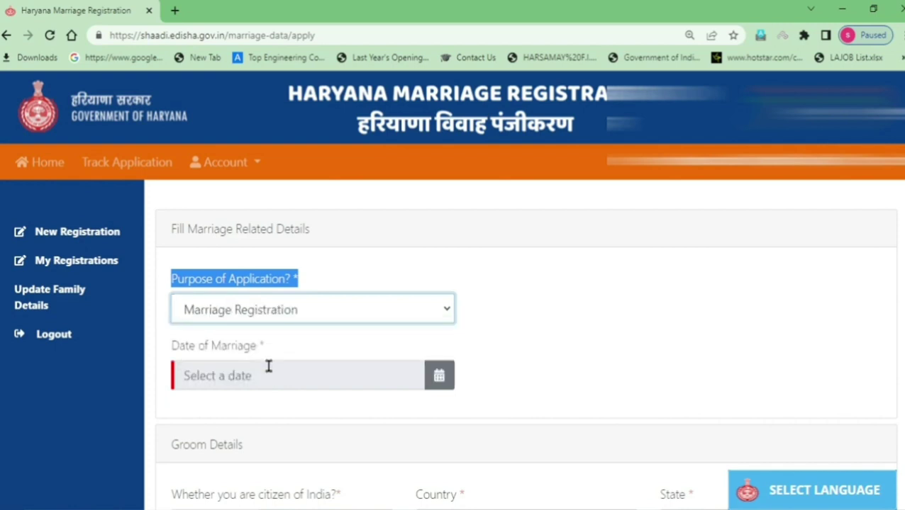
click(488, 332)
Set the date of marriage to 07/09/2022
scroll(249, 317, down, 1)
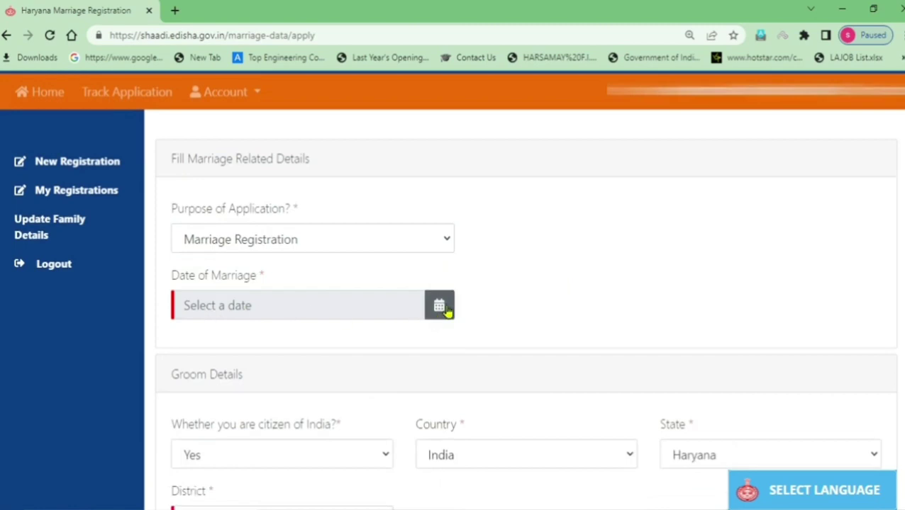
scroll(479, 313, down, 1)
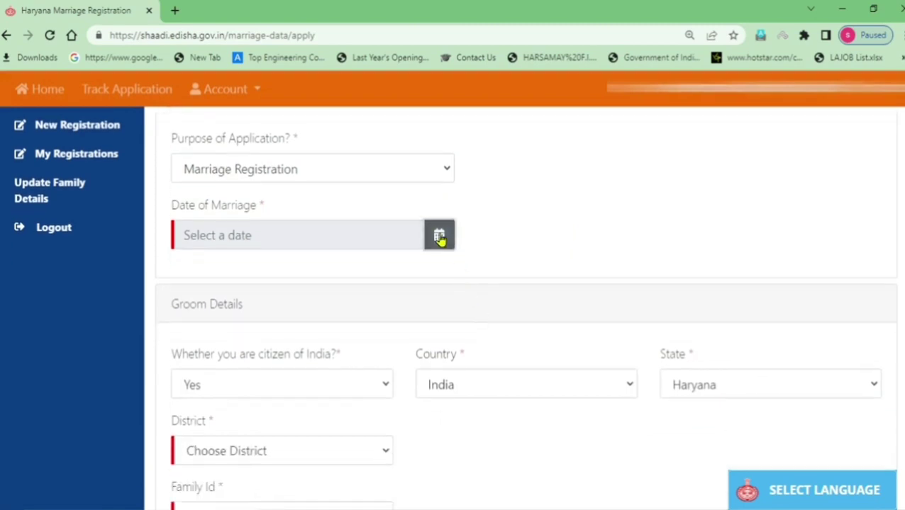
click(439, 237)
click(283, 275)
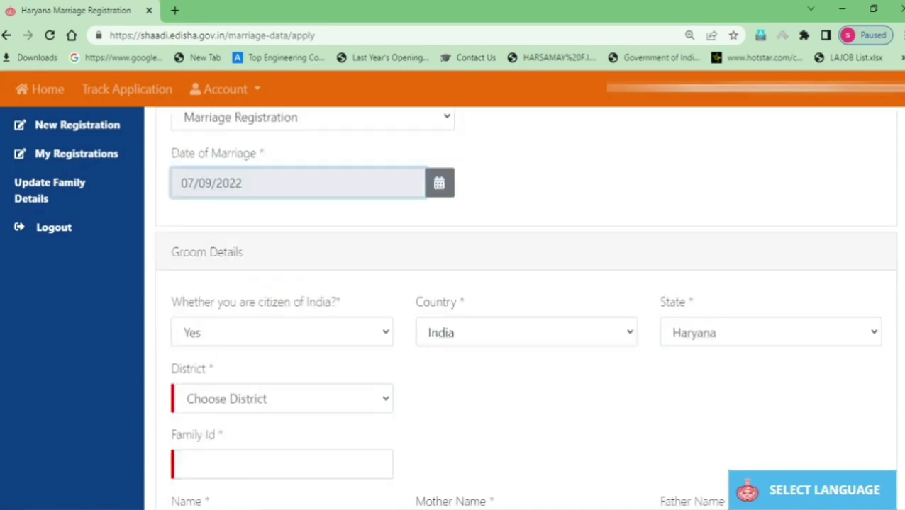
Try Rajasthan as the state in the groom details to compare the required fields, and restore Haryana
scroll(371, 192, down, 2)
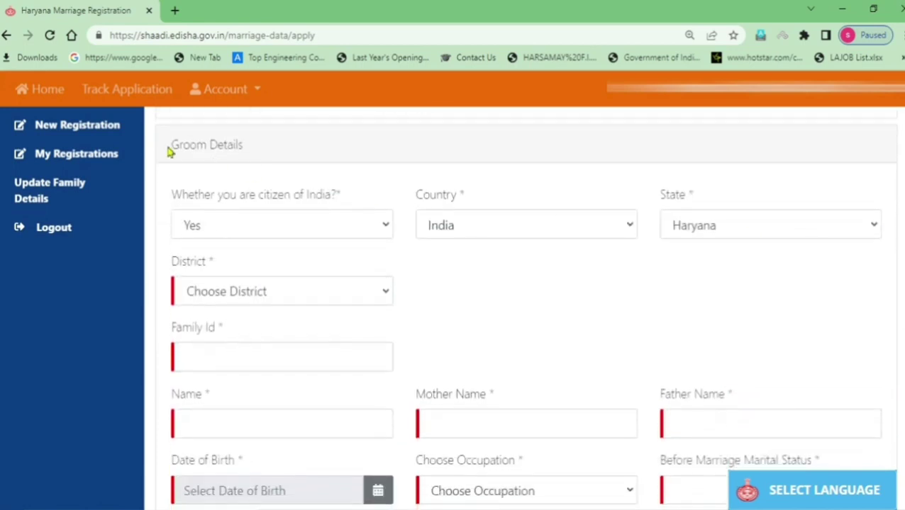
drag(172, 146, 244, 156)
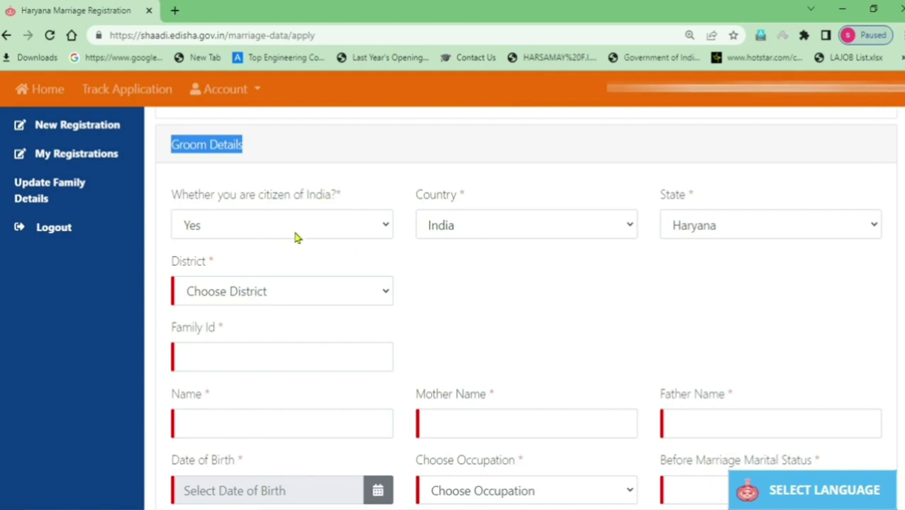
click(500, 293)
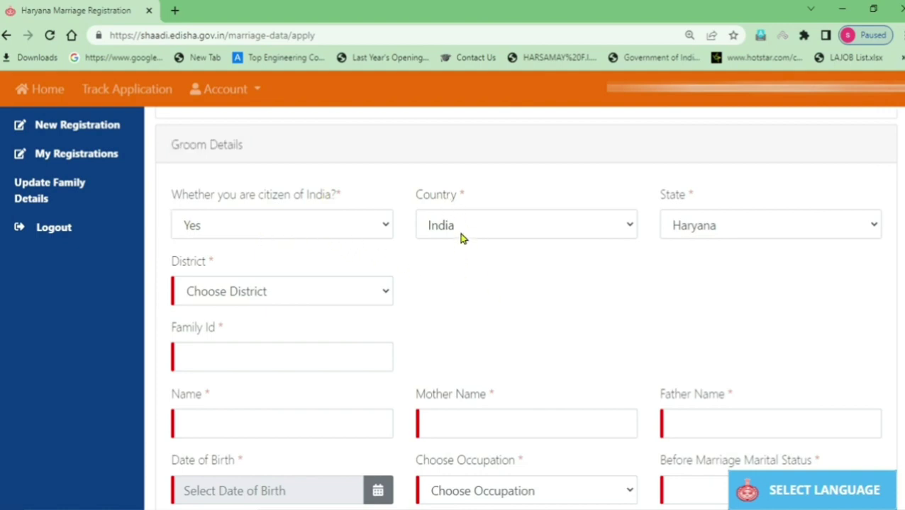
click(730, 229)
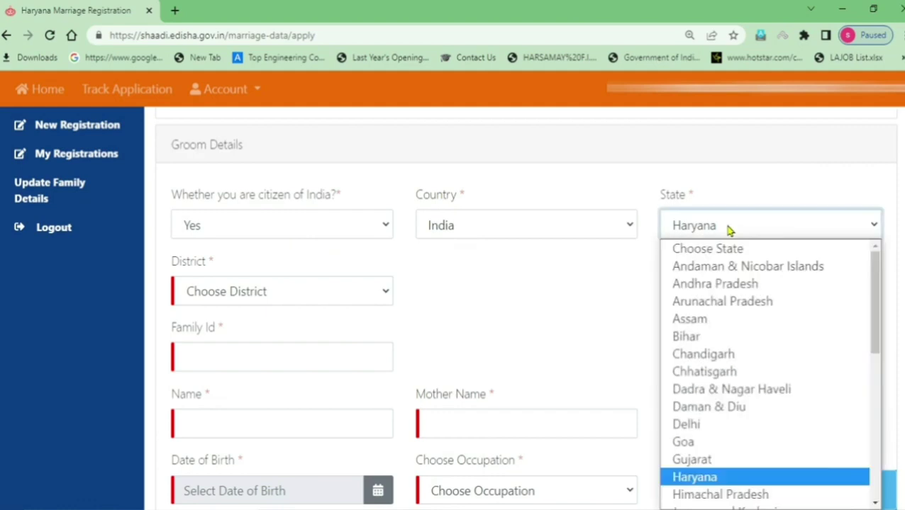
key(r)
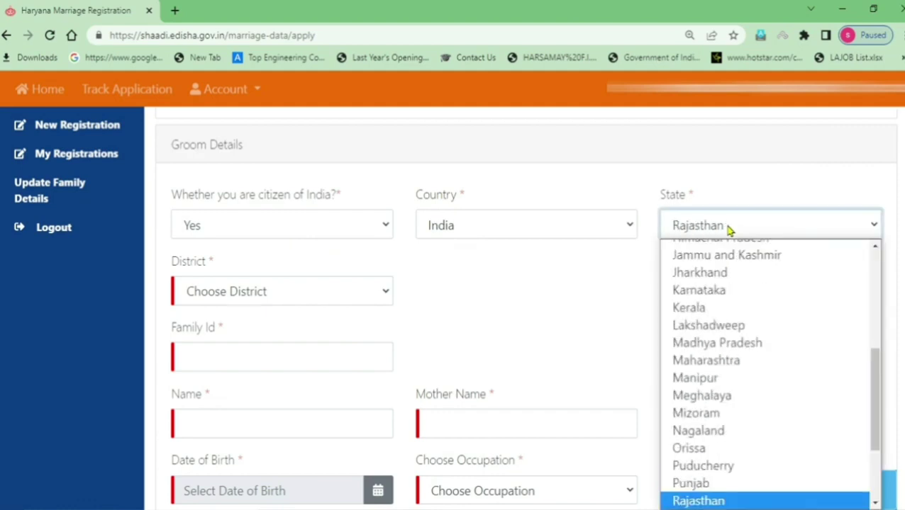
key(Return)
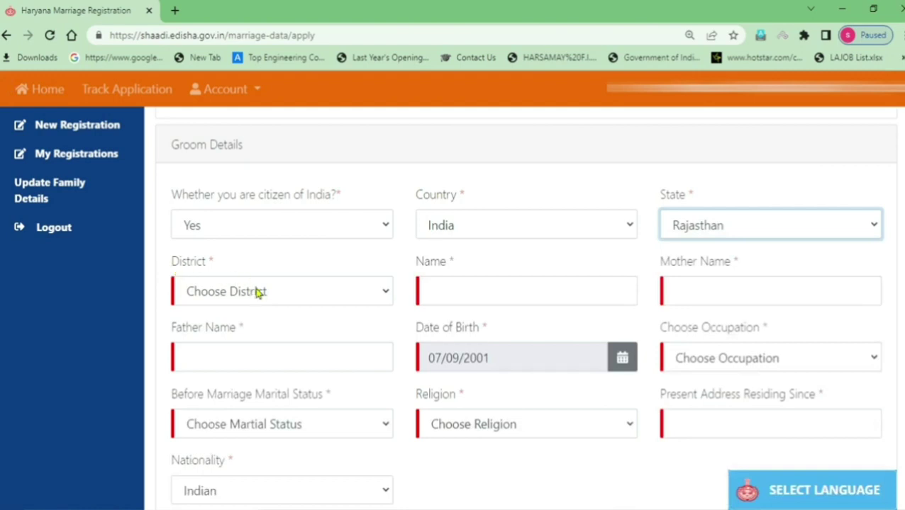
drag(417, 269, 460, 296)
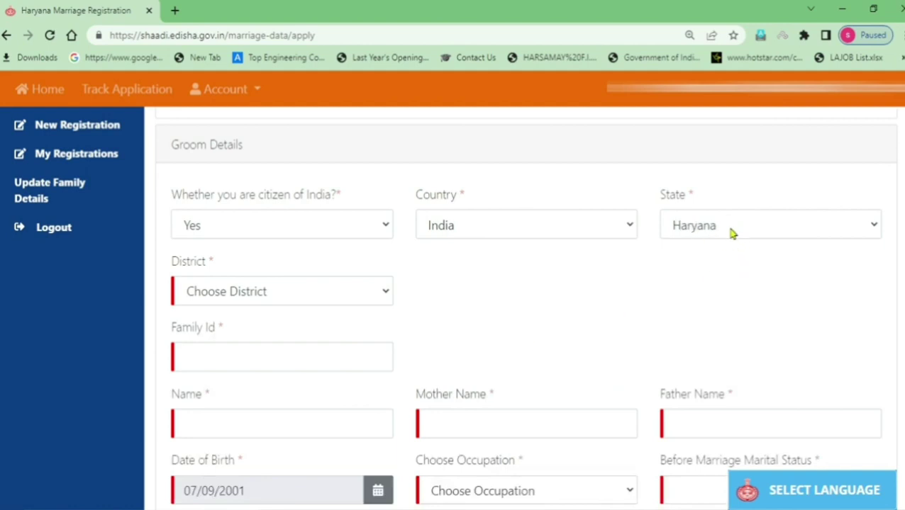
Examine the groom's Family Id, name, mother name and father name fields in the registration form
drag(170, 330, 222, 329)
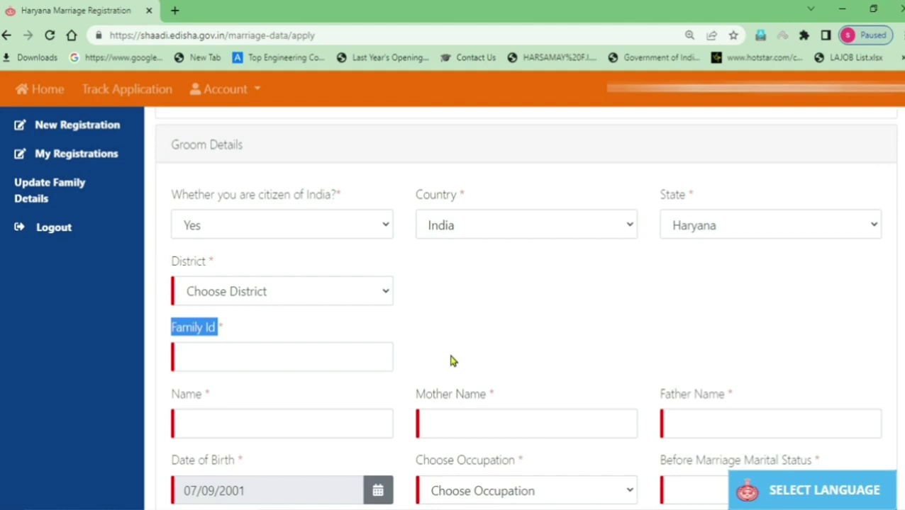
scroll(264, 359, down, 3)
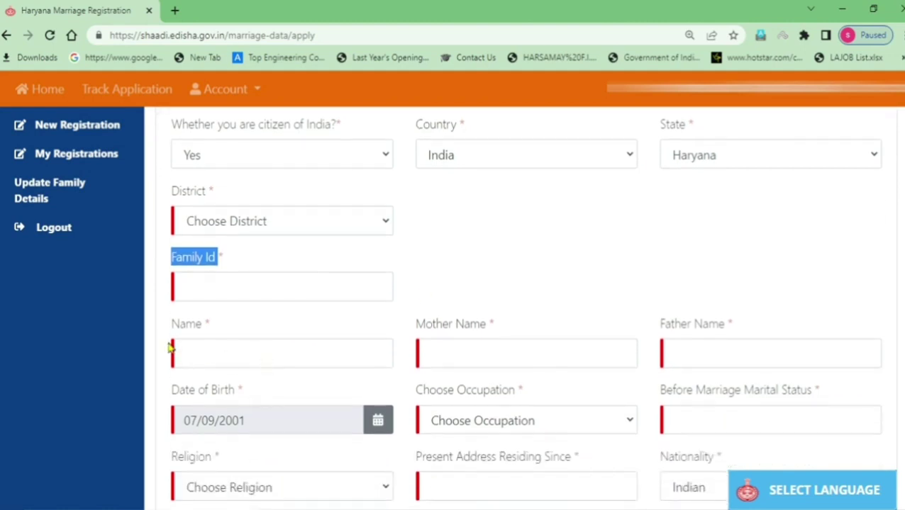
drag(172, 325, 207, 331)
drag(414, 325, 505, 335)
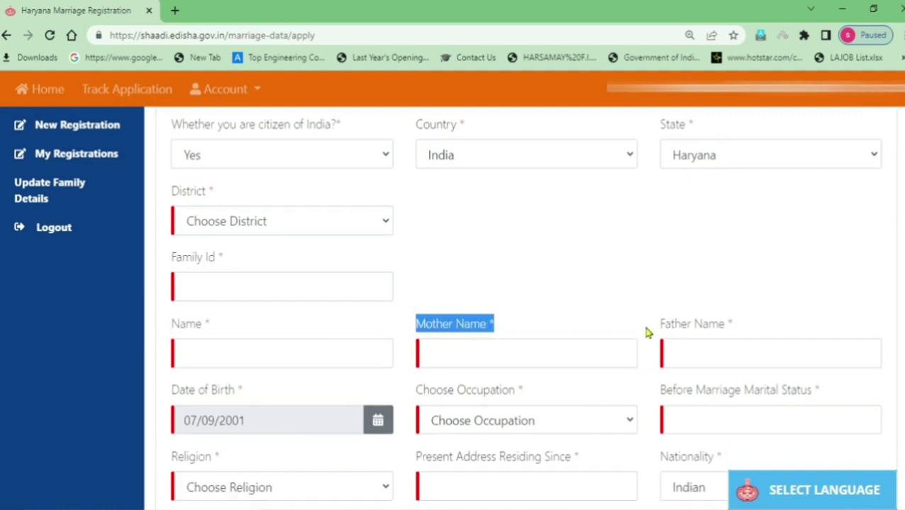
drag(647, 328, 723, 325)
click(556, 285)
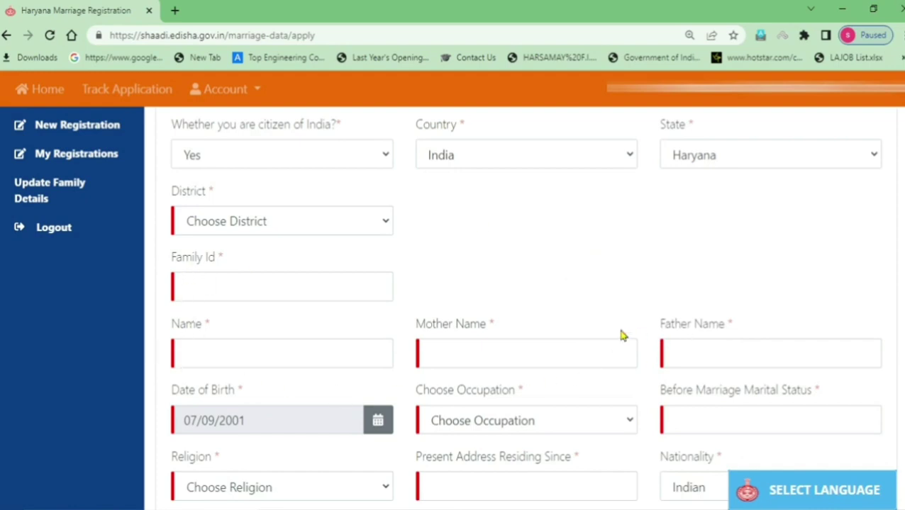
drag(172, 333, 217, 334)
drag(415, 327, 490, 331)
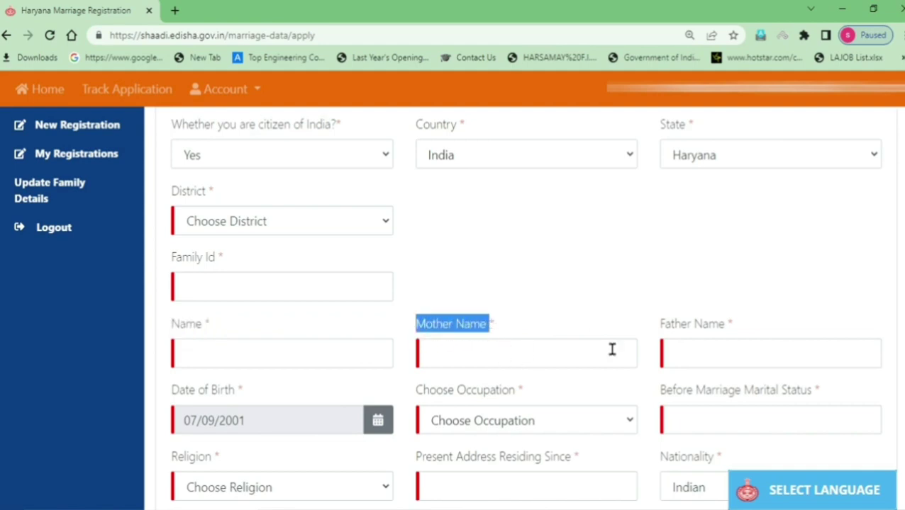
drag(657, 328, 744, 339)
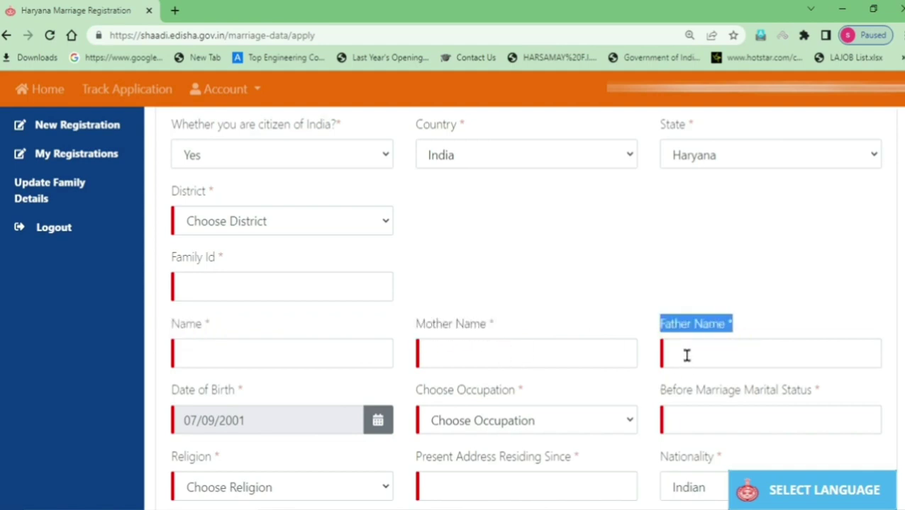
scroll(309, 418, down, 1)
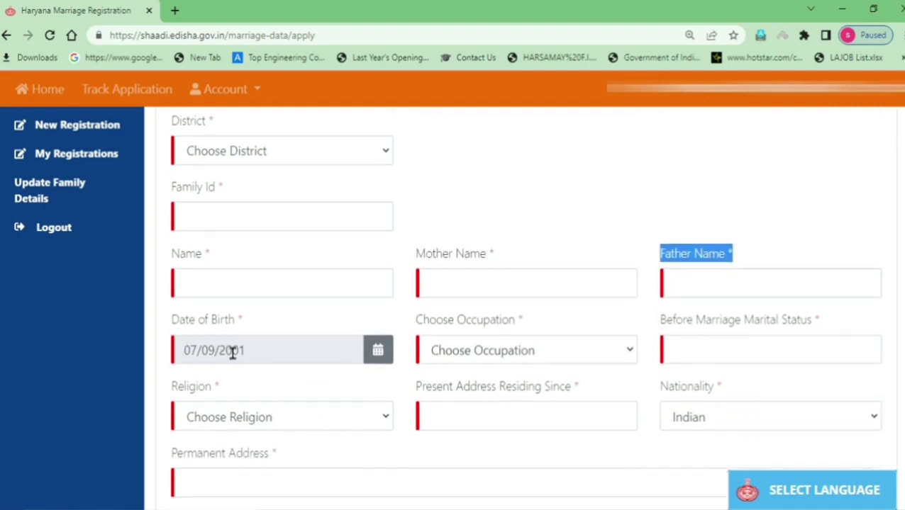
Set the groom's occupation to Student in the groom details
click(647, 194)
drag(415, 320, 514, 334)
click(493, 357)
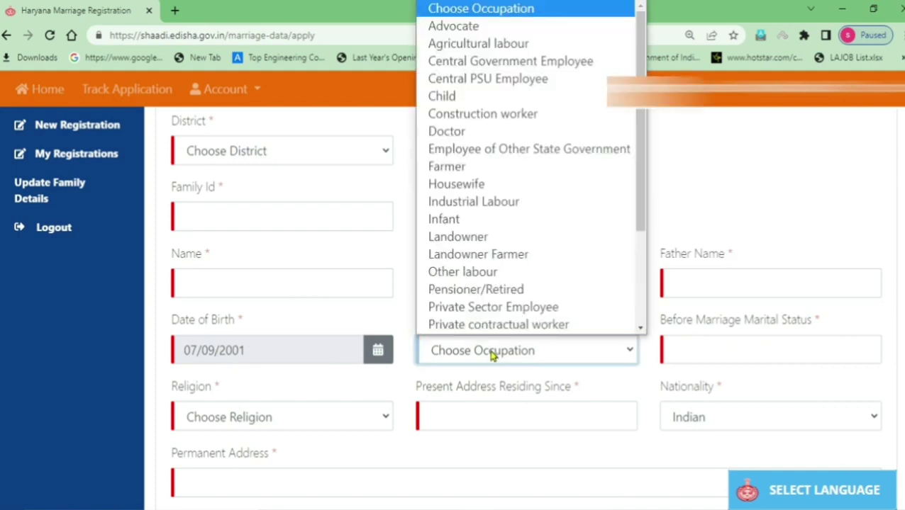
text(stu)
key(Return)
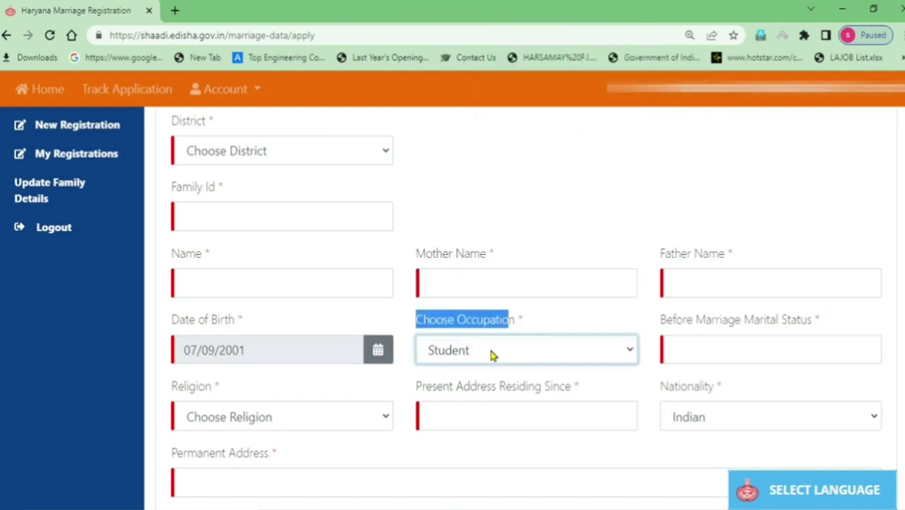
click(491, 334)
Set the groom's religion to Hindu in the groom details
drag(663, 325, 826, 328)
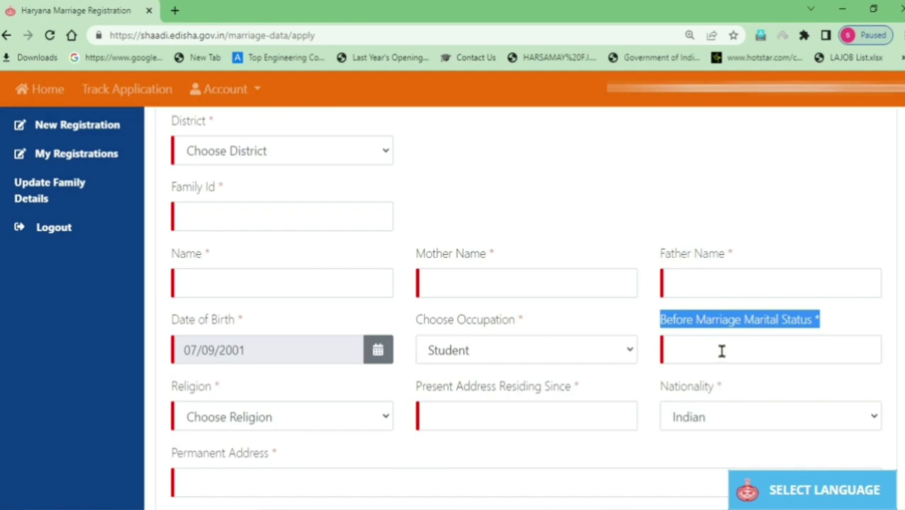
drag(164, 393, 228, 424)
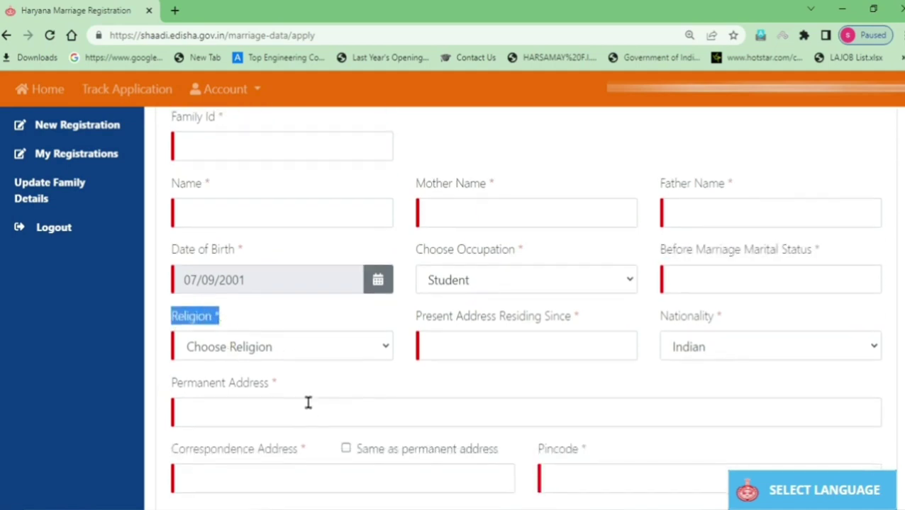
click(264, 347)
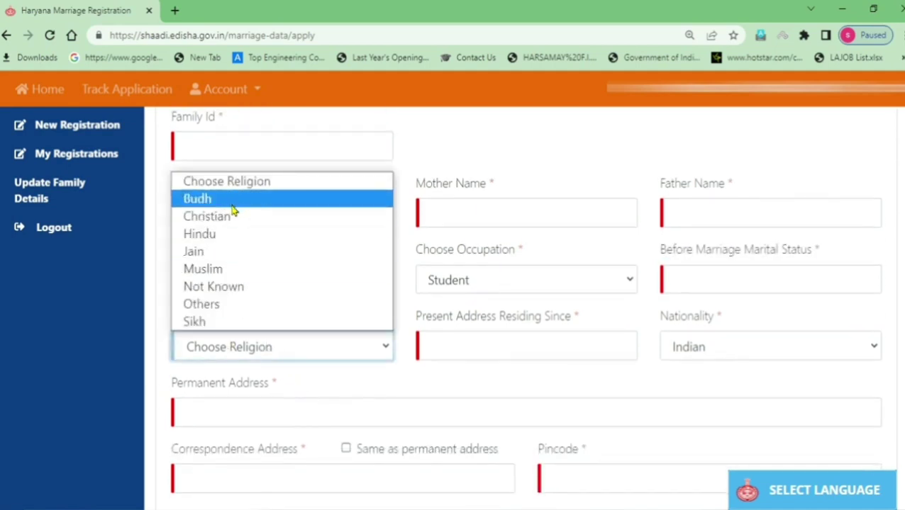
click(218, 235)
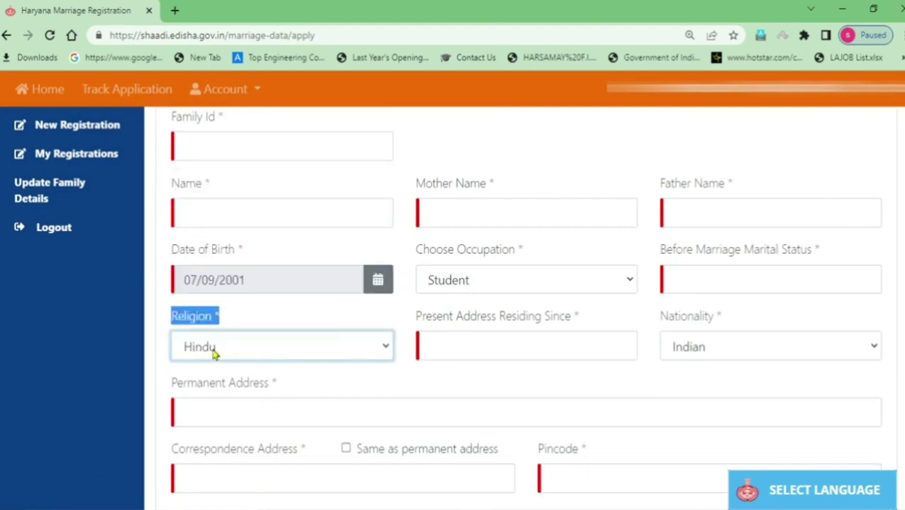
click(356, 317)
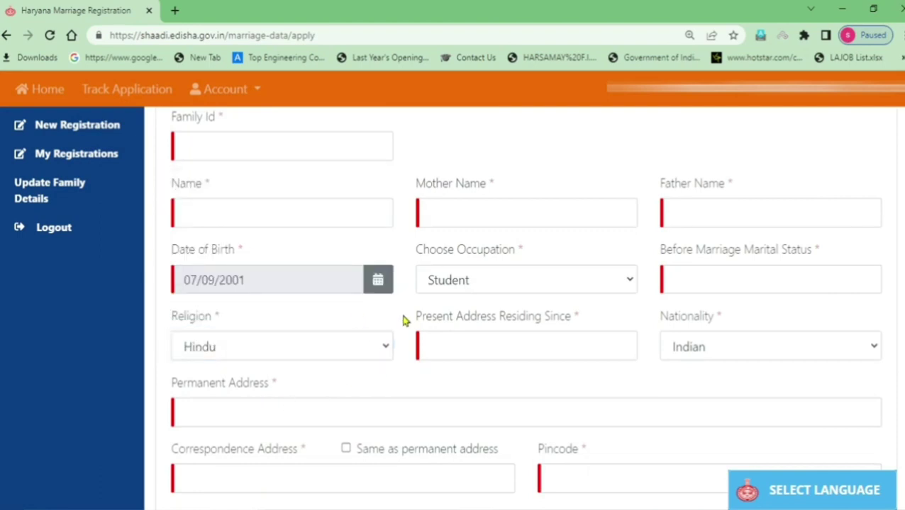
Examine the groom's present address residing since, permanent address, correspondence address and pincode fields, including the same-as-permanent-address option
drag(405, 319, 510, 323)
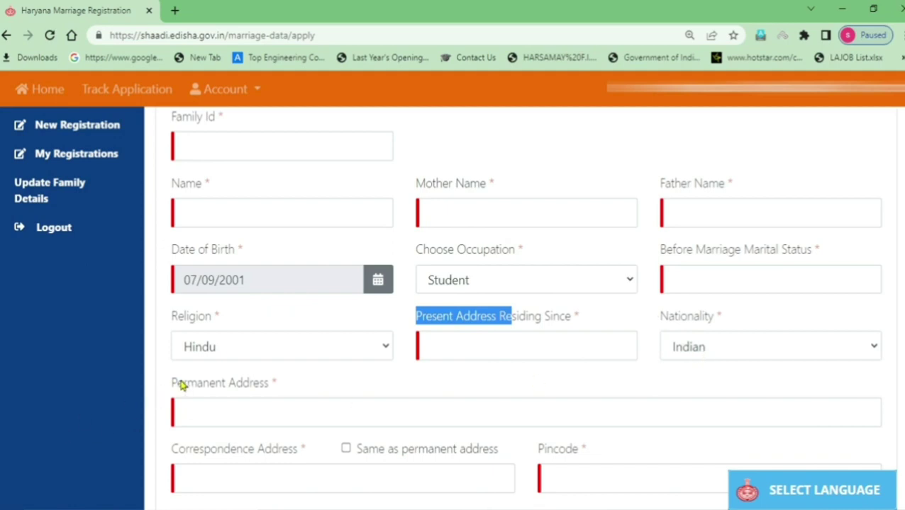
drag(173, 384, 273, 386)
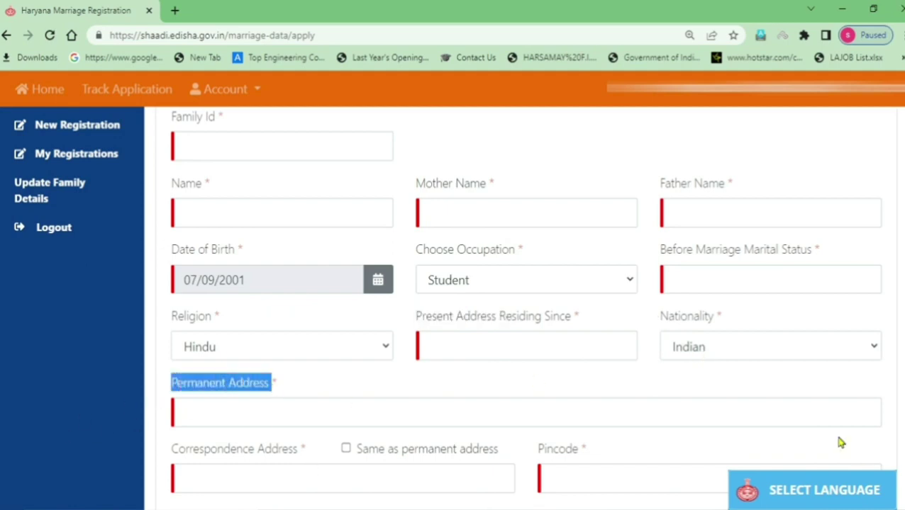
scroll(382, 332, down, 2)
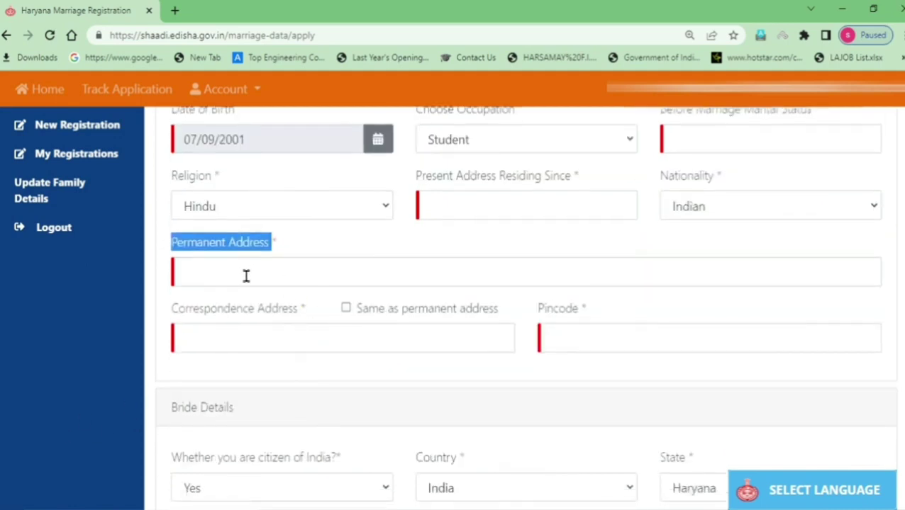
click(309, 245)
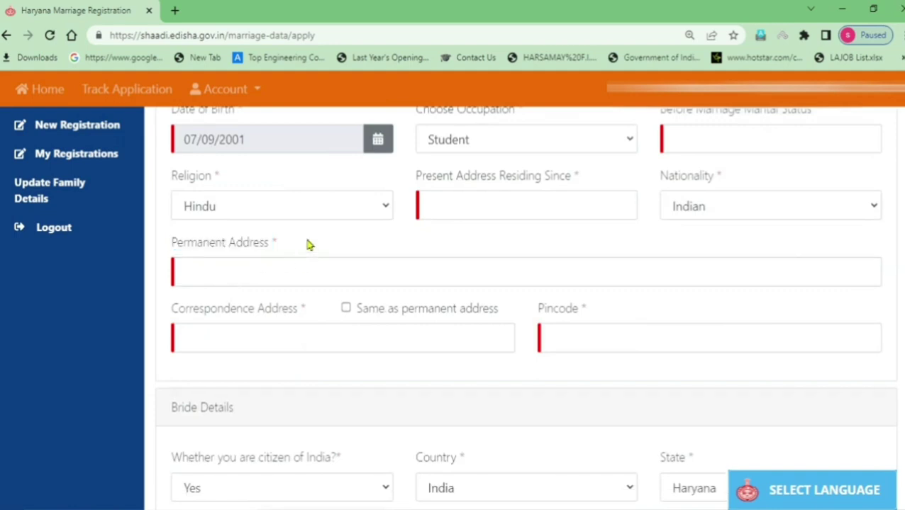
drag(172, 313, 297, 316)
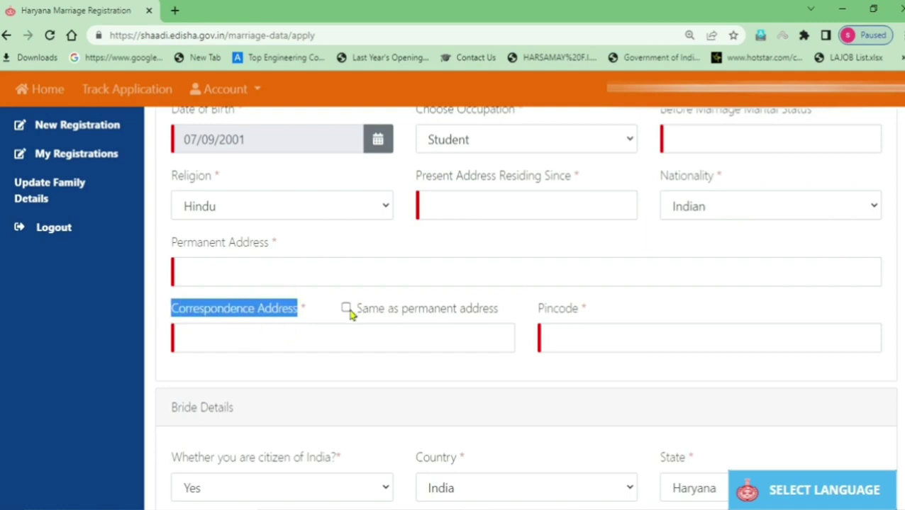
drag(363, 312, 498, 317)
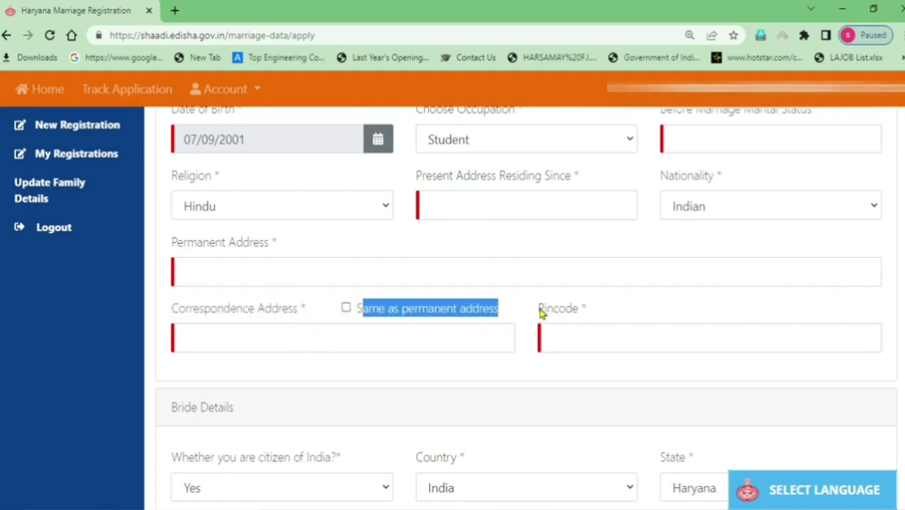
drag(538, 310, 591, 310)
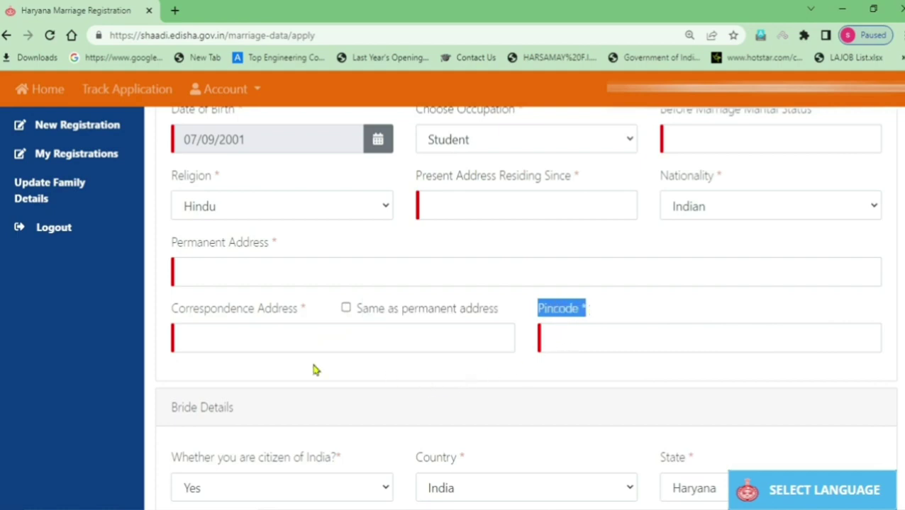
Examine the Bride Details section, including the bride's Family Id and name fields
scroll(395, 312, down, 1)
scroll(396, 312, down, 2)
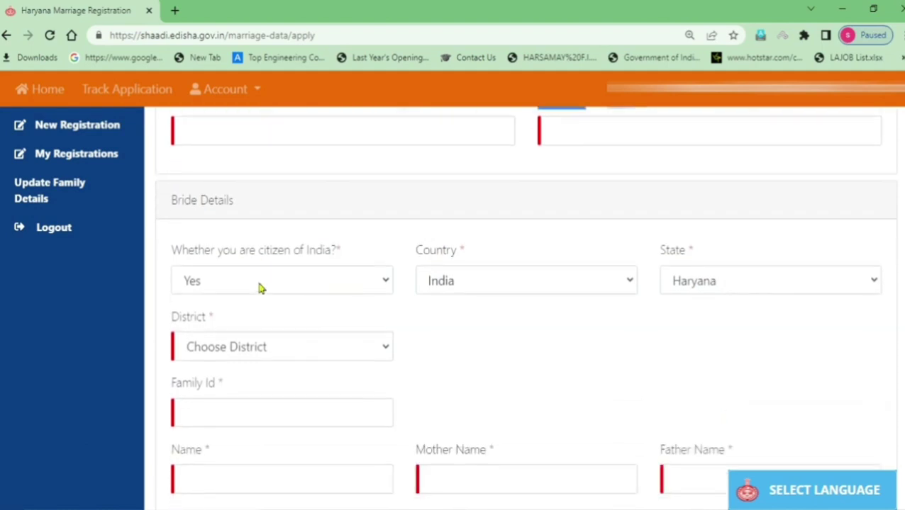
drag(236, 199, 170, 198)
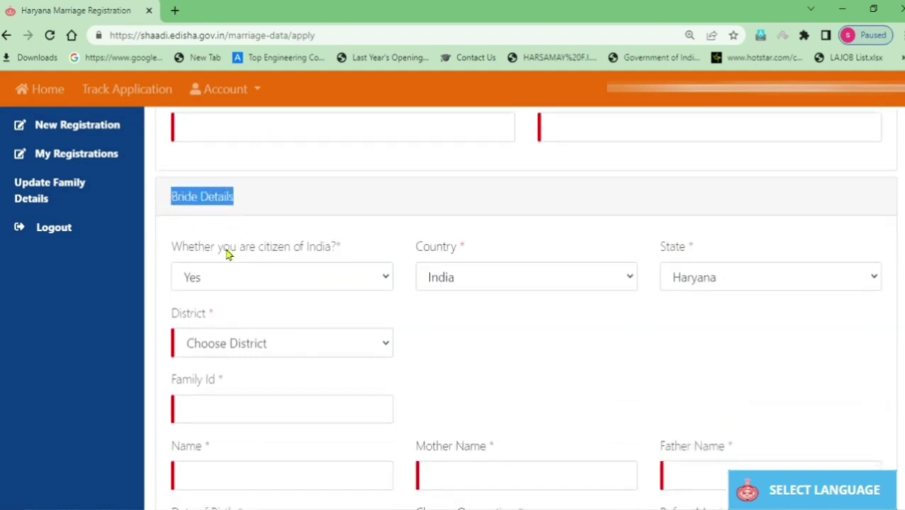
scroll(446, 320, down, 1)
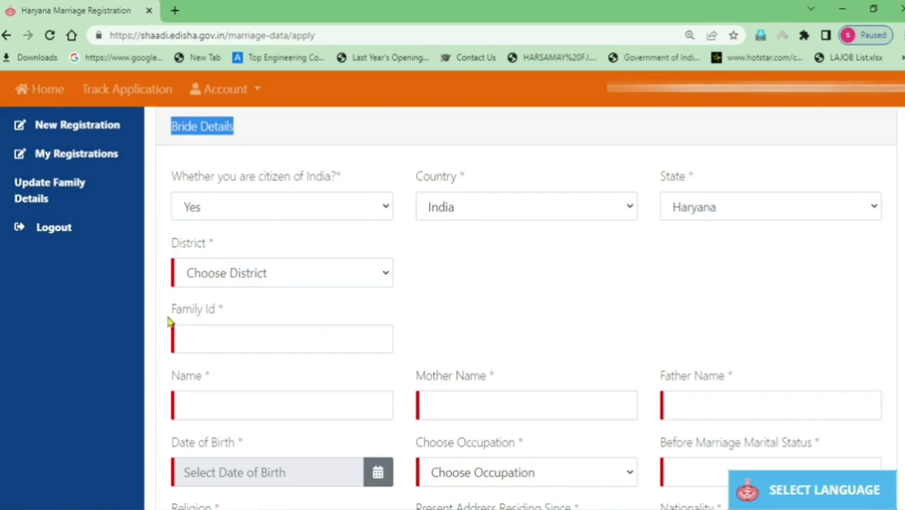
drag(168, 322, 198, 341)
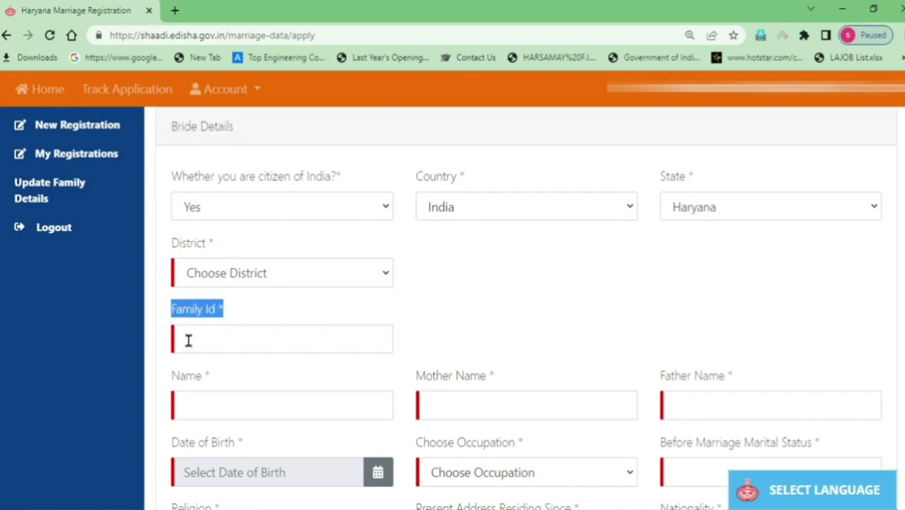
click(422, 332)
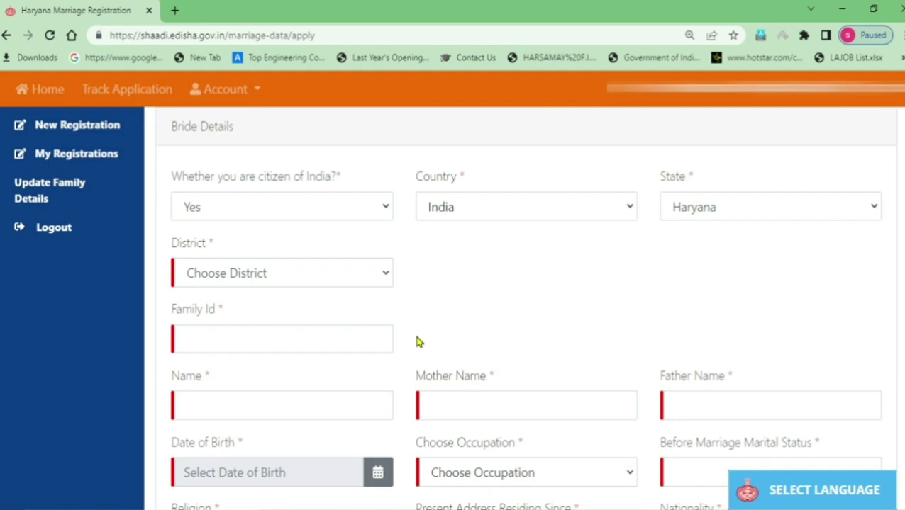
scroll(417, 341, down, 1)
drag(172, 310, 201, 314)
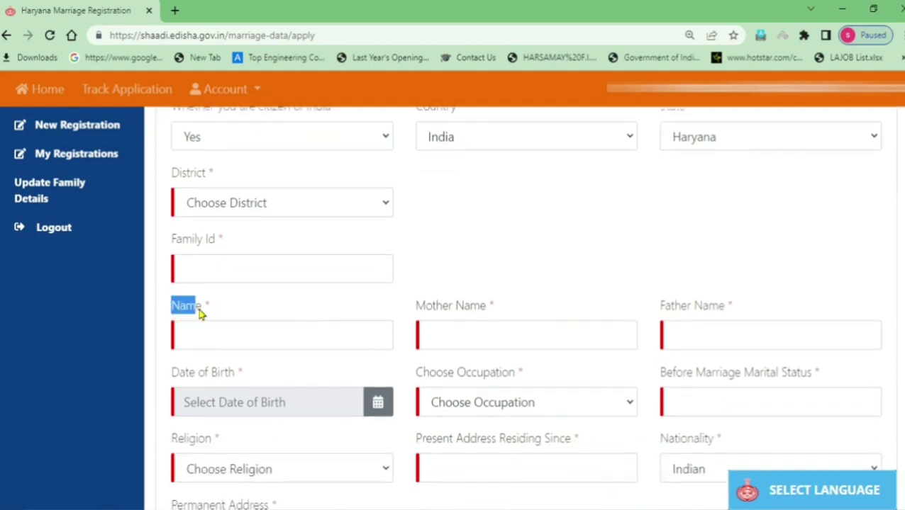
Set the bride's state to Rajasthan in the bride details
click(694, 146)
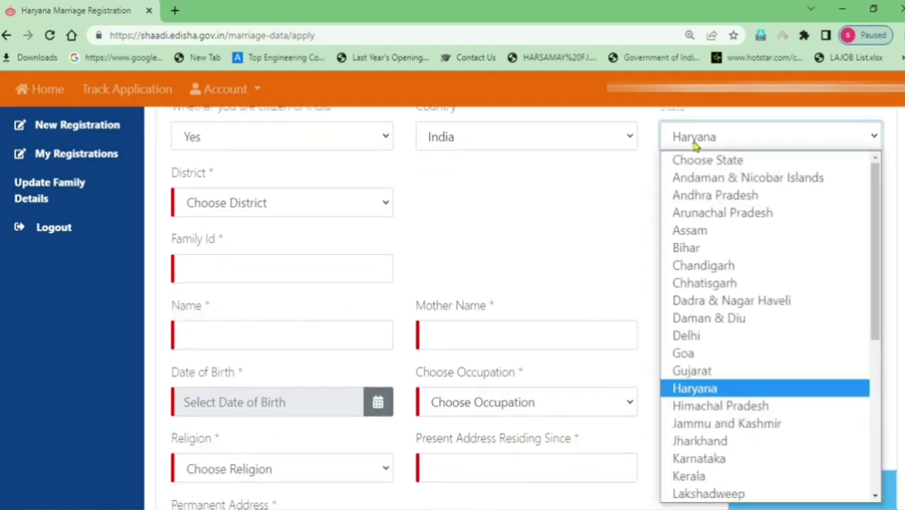
key(r)
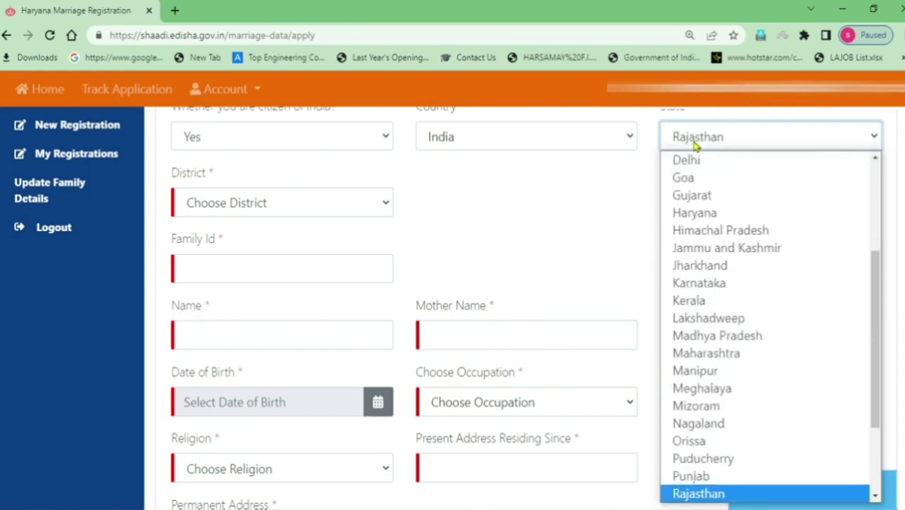
key(Return)
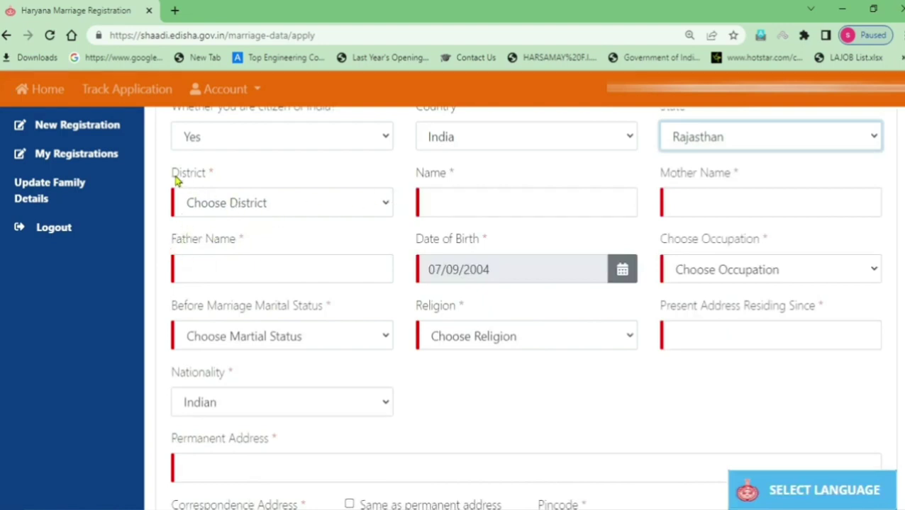
Examine the bride's district, name, mother name, father name and date of birth fields for the selected state
drag(172, 177, 212, 179)
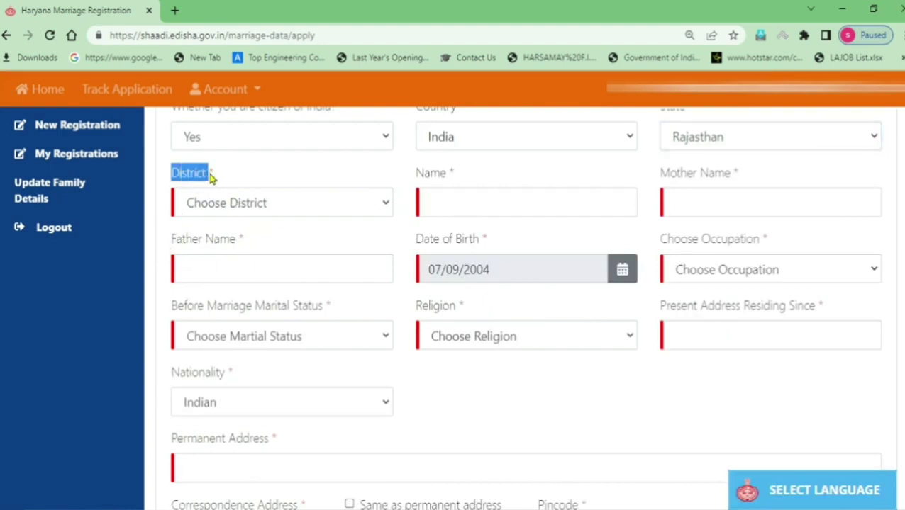
click(253, 175)
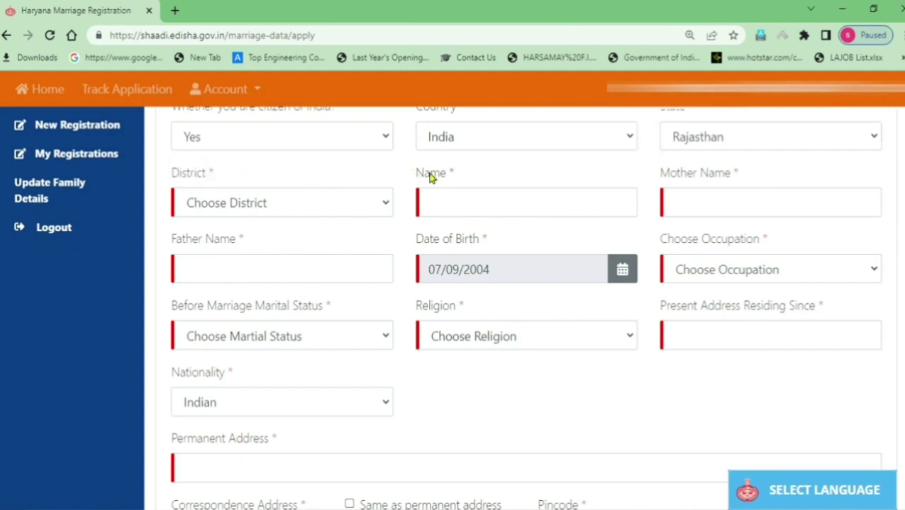
drag(416, 174, 757, 176)
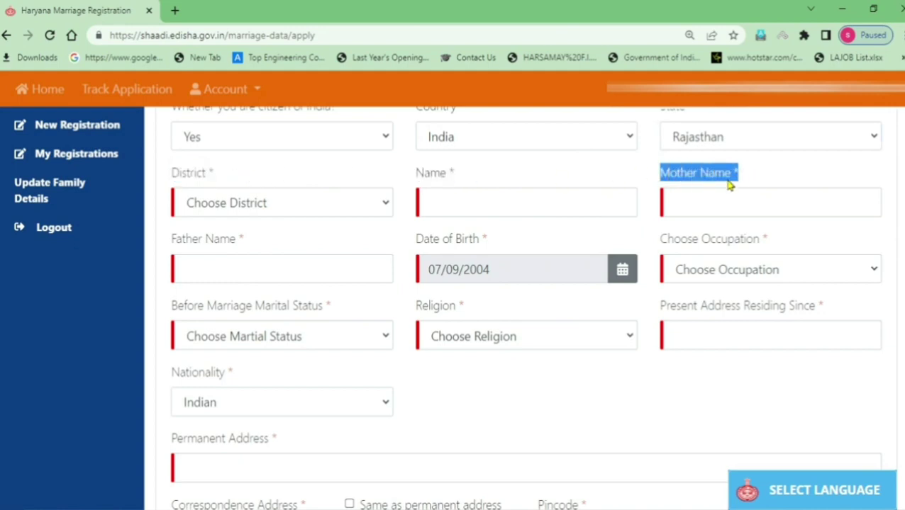
drag(172, 239, 230, 267)
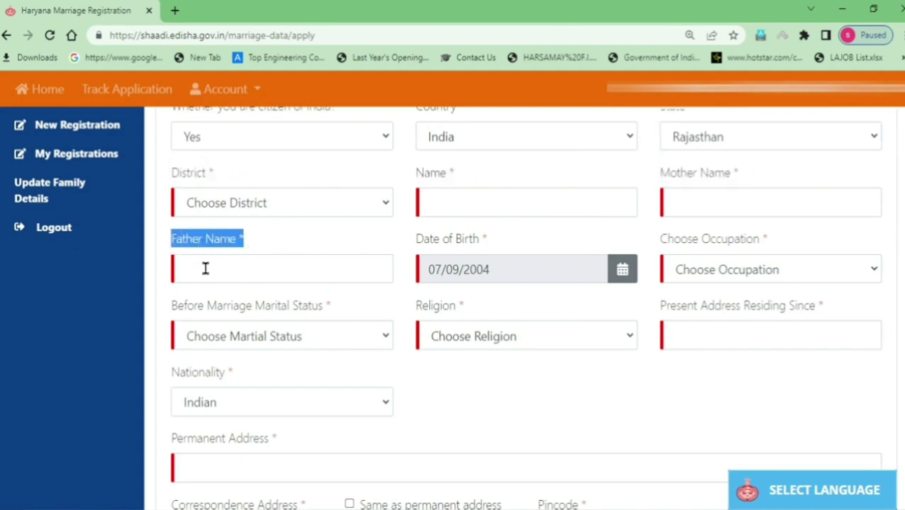
drag(414, 241, 485, 275)
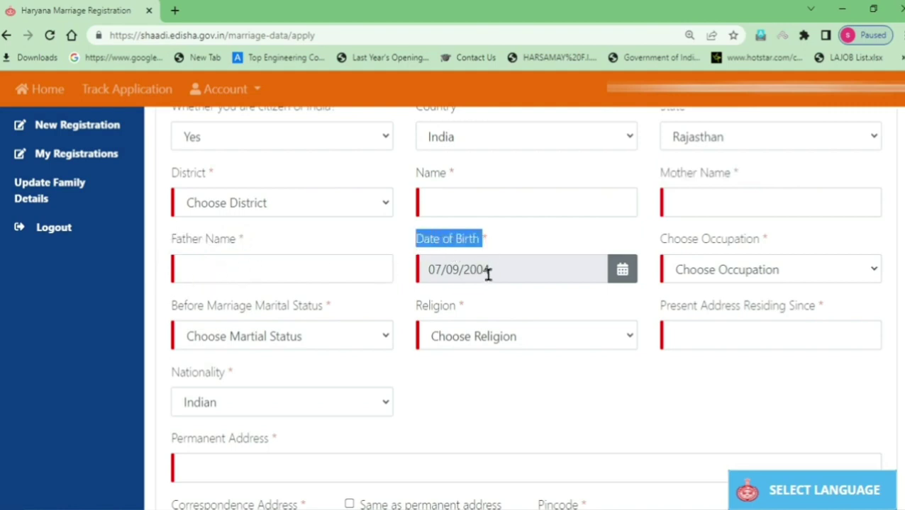
Set the bride's occupation to Student in the bride details
drag(659, 241, 772, 247)
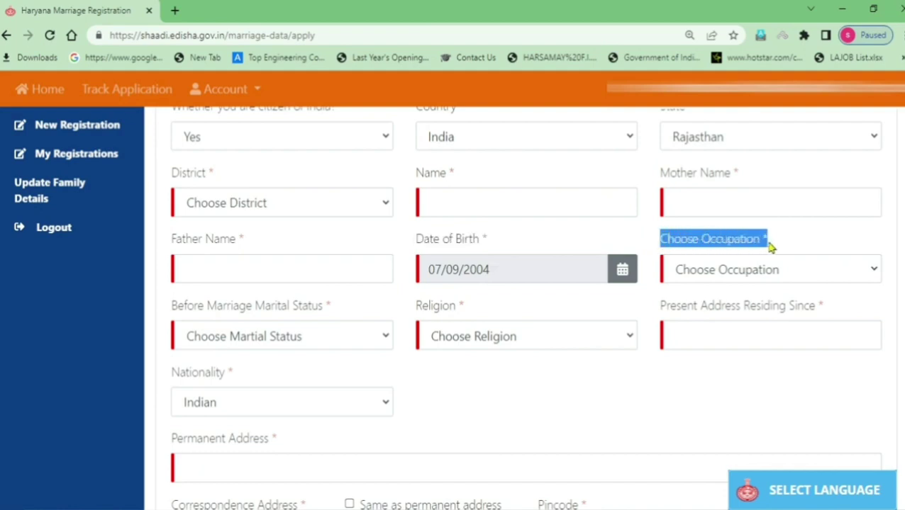
click(719, 275)
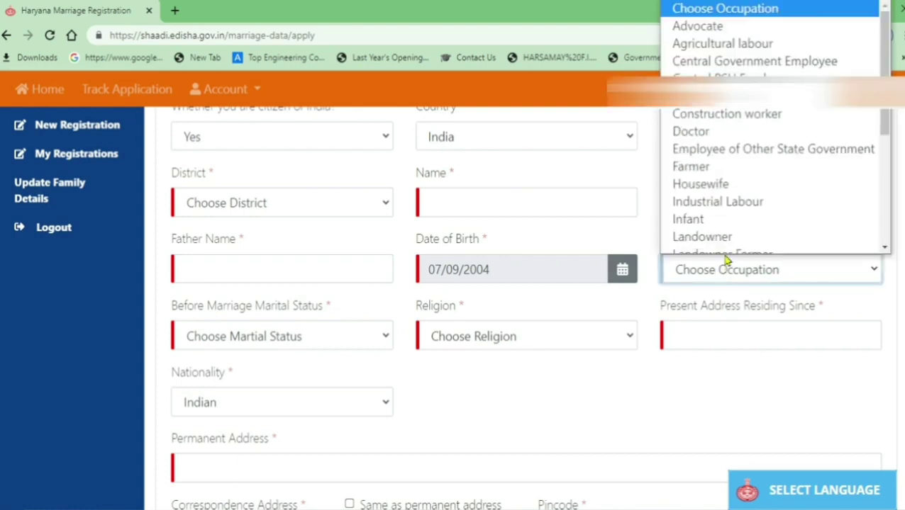
scroll(708, 185, down, 1)
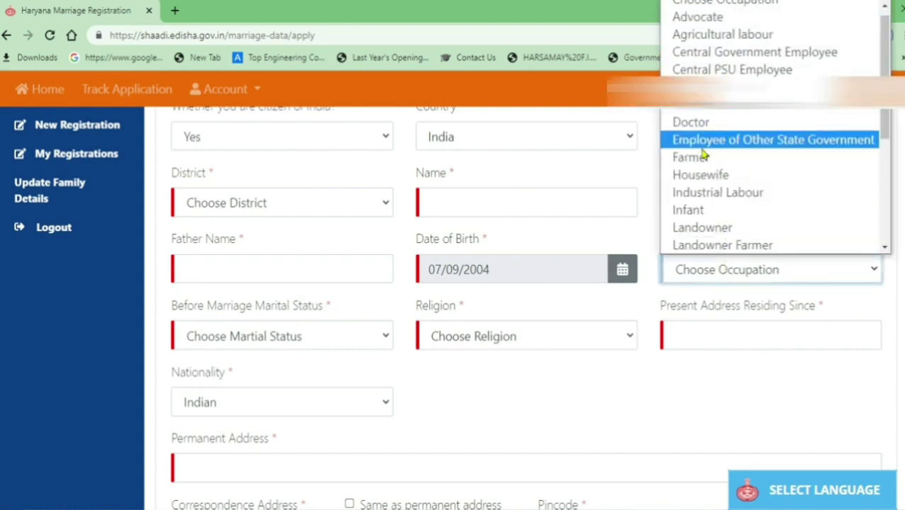
text(stu)
key(Return)
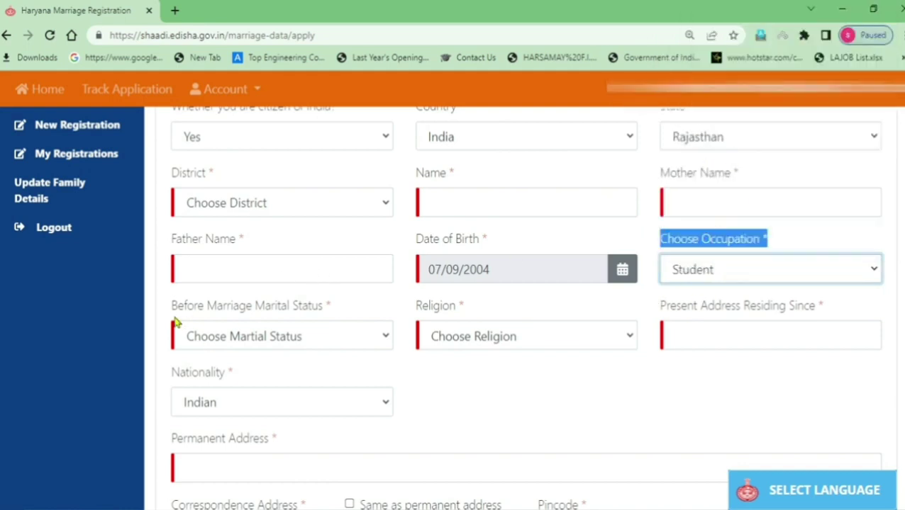
Set the bride's before-marriage marital status to Currently Married
drag(165, 310, 333, 314)
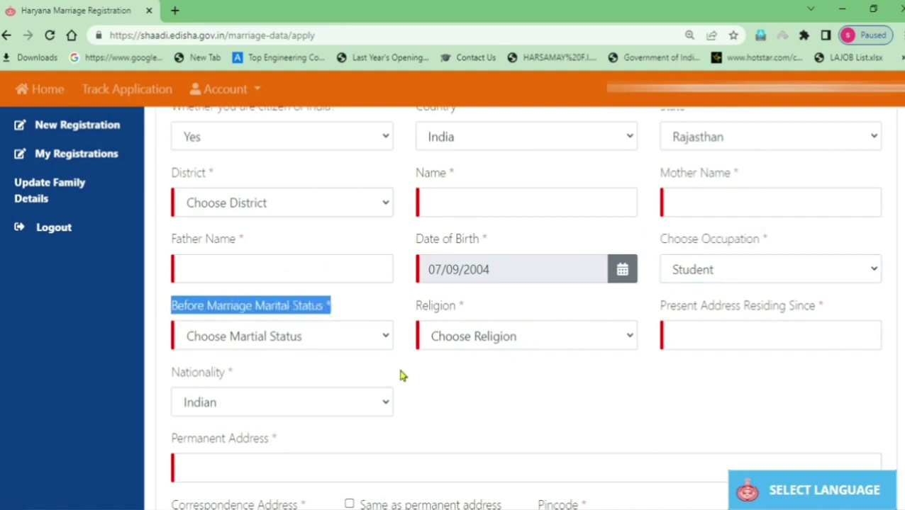
click(258, 339)
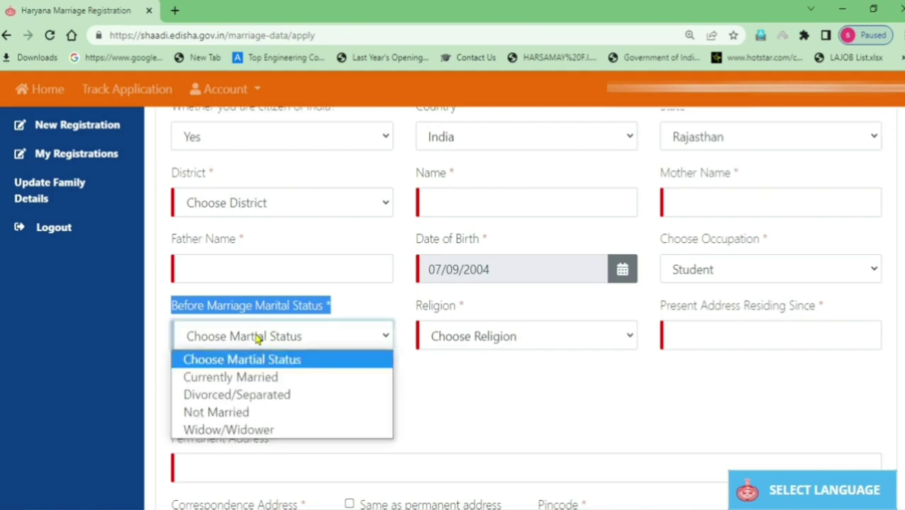
click(245, 383)
drag(414, 309, 473, 315)
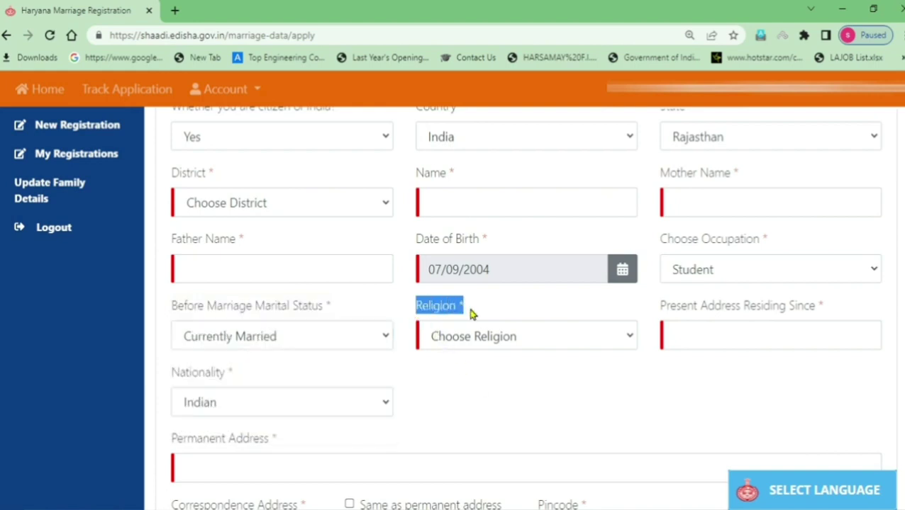
Set the bride's religion to Hindu in the bride details
click(493, 407)
click(469, 340)
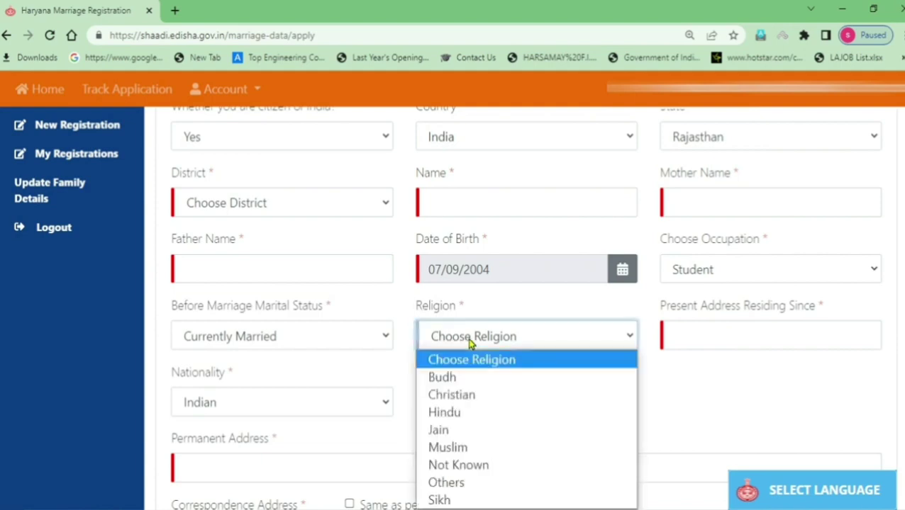
click(454, 413)
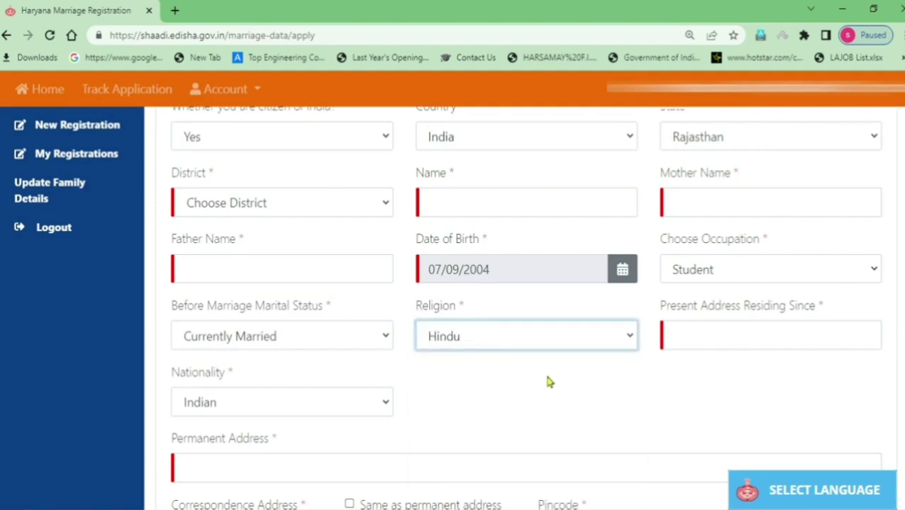
Examine the bride's present address residing since, permanent address, correspondence address and pincode fields
drag(658, 308, 819, 317)
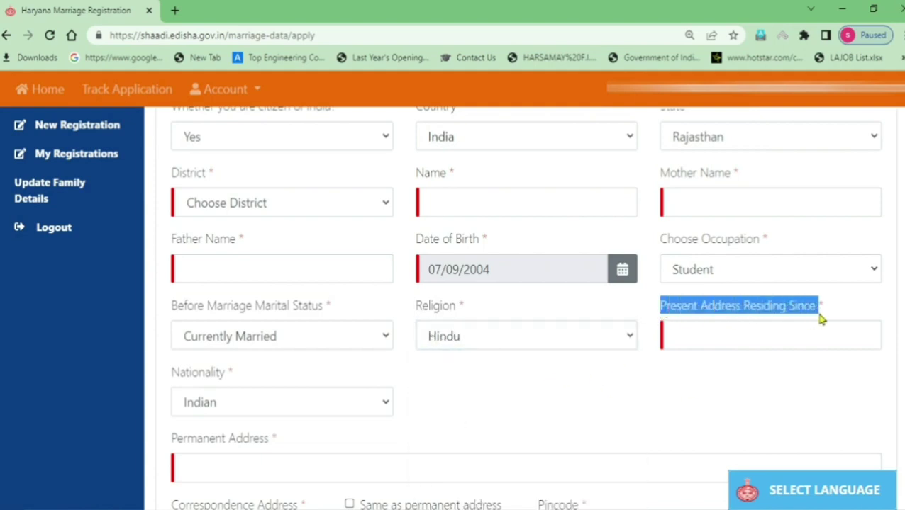
click(719, 413)
scroll(689, 337, down, 2)
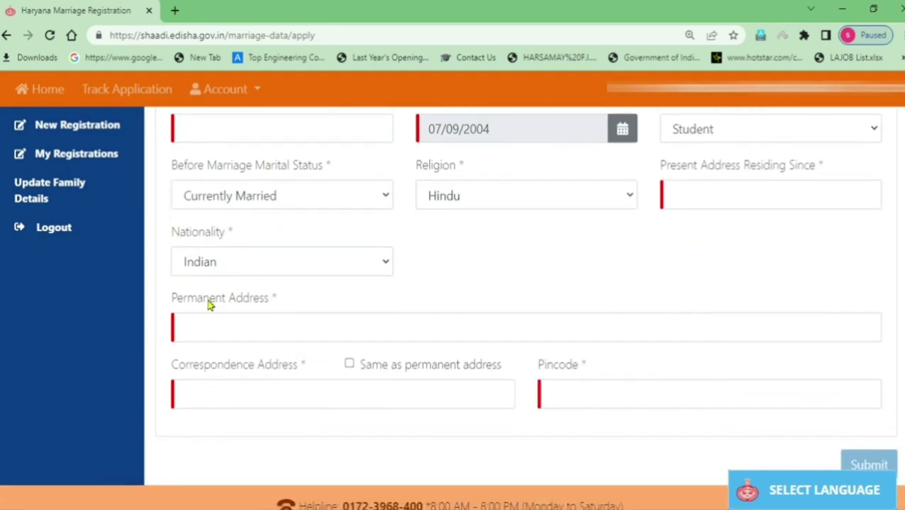
drag(173, 306, 278, 309)
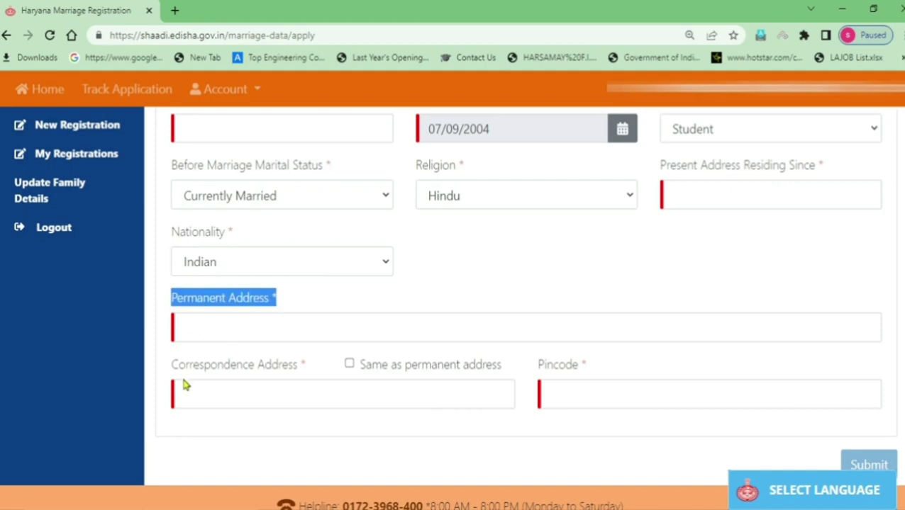
drag(171, 369, 305, 375)
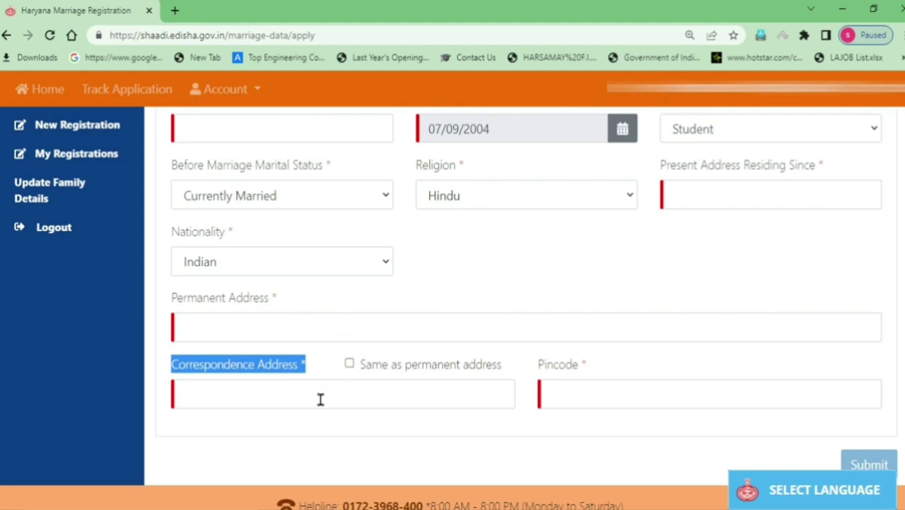
drag(535, 369, 589, 368)
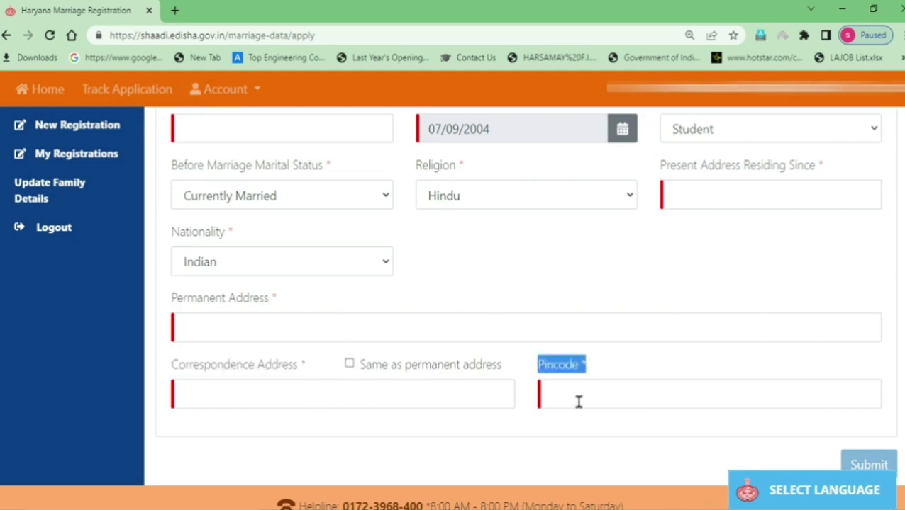
click(563, 430)
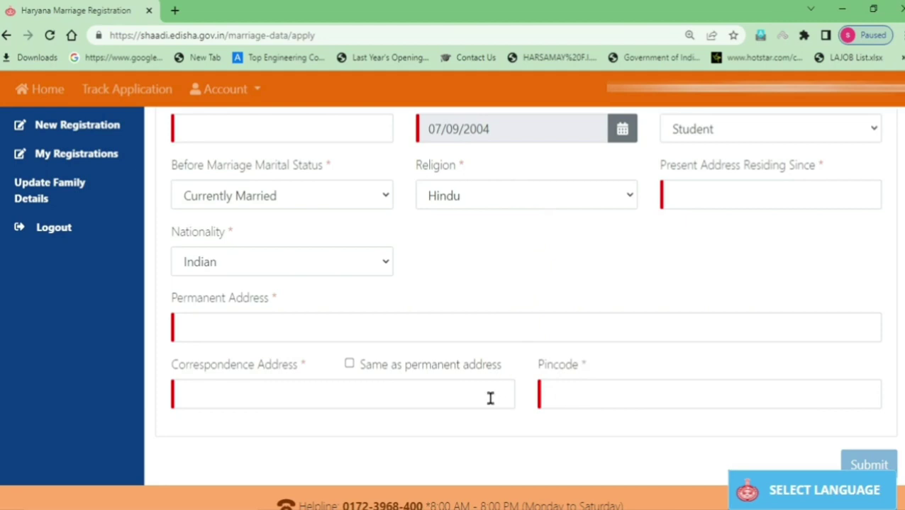
Confirm saving the marriage registration application and dismiss the resulting notice
scroll(557, 391, down, 1)
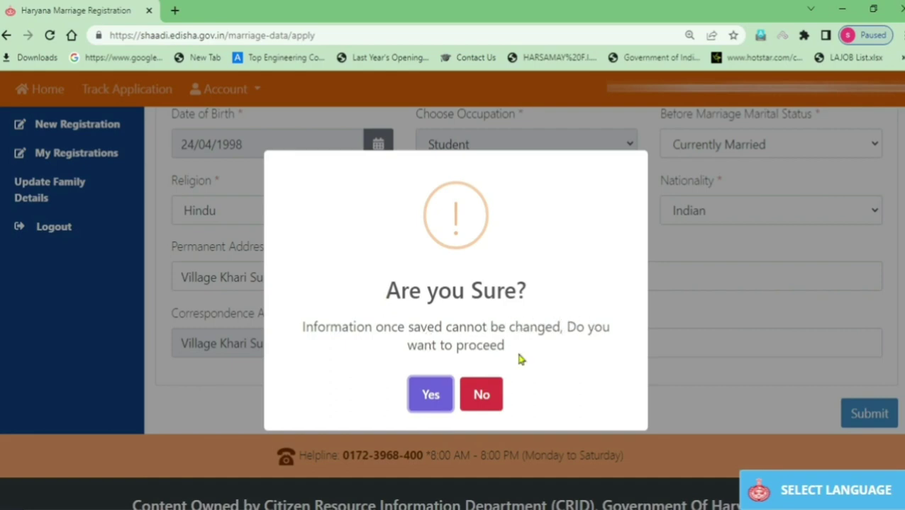
click(423, 400)
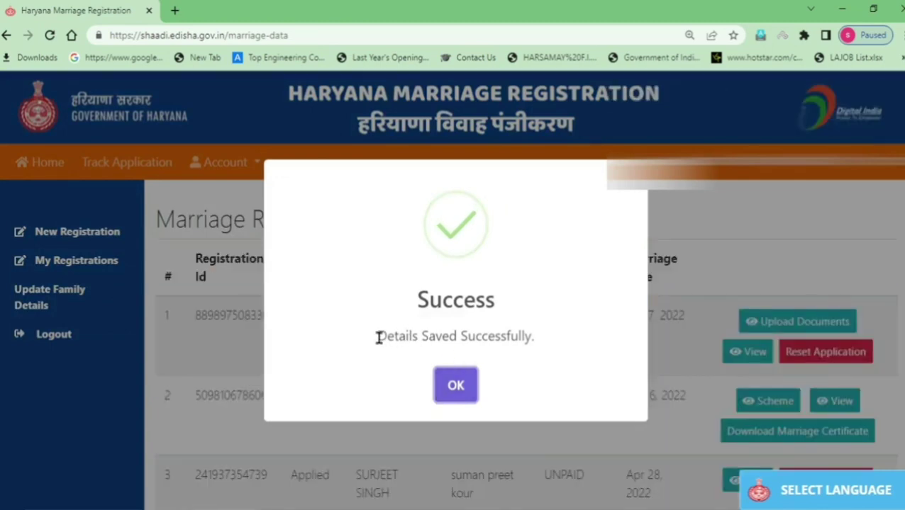
drag(378, 338, 541, 343)
click(460, 386)
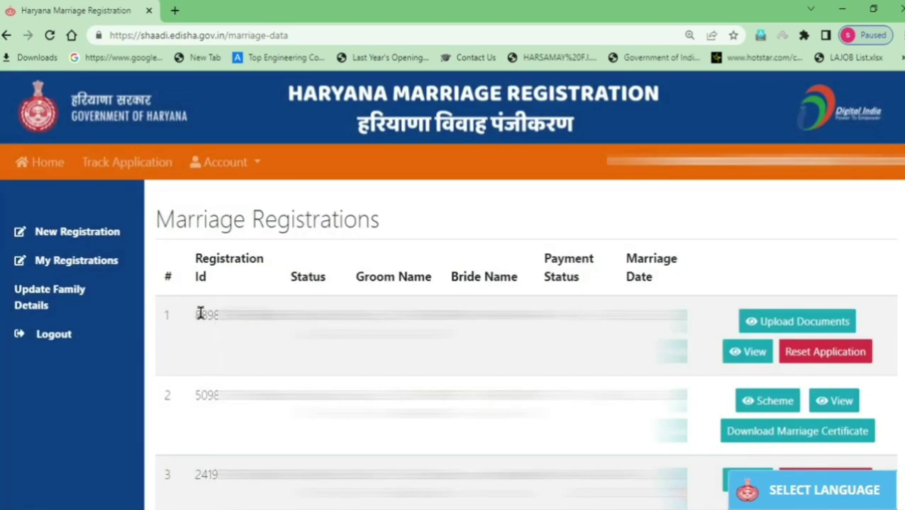
Open the document upload form for the first application in the Marriage Registrations list
drag(197, 314, 393, 314)
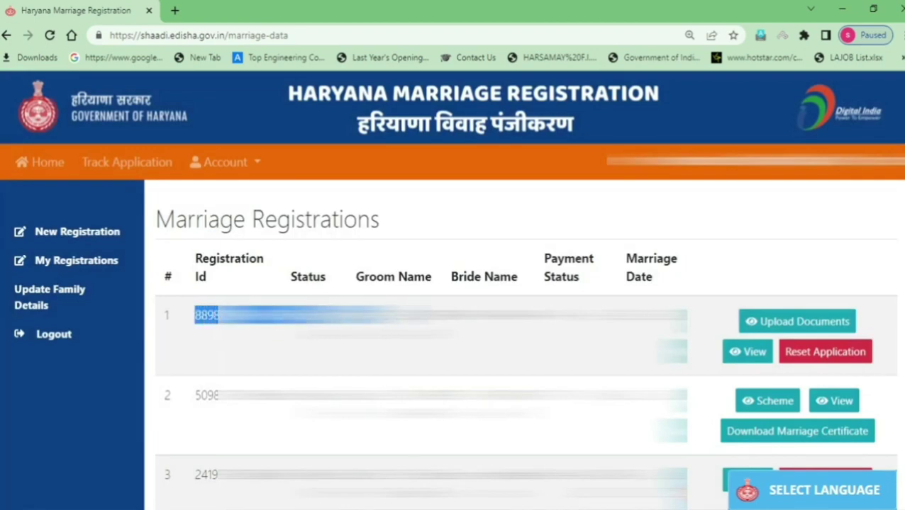
drag(432, 315, 525, 315)
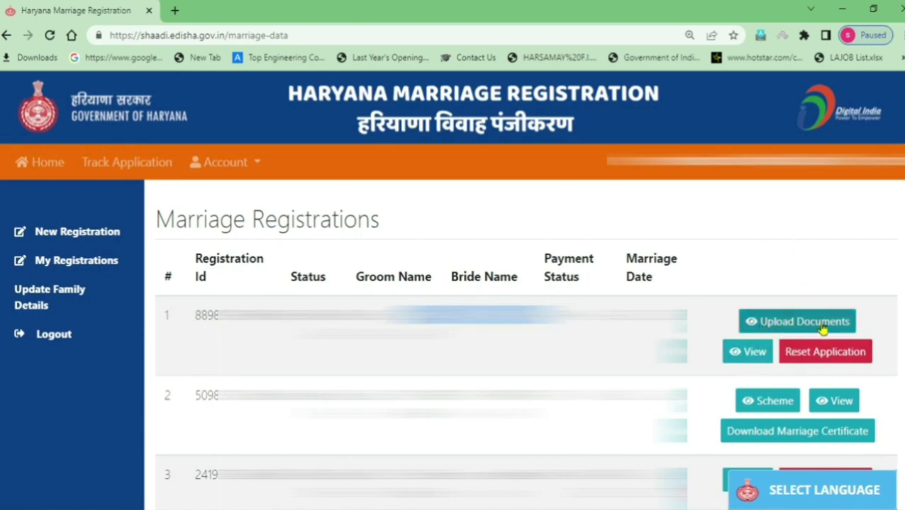
click(794, 324)
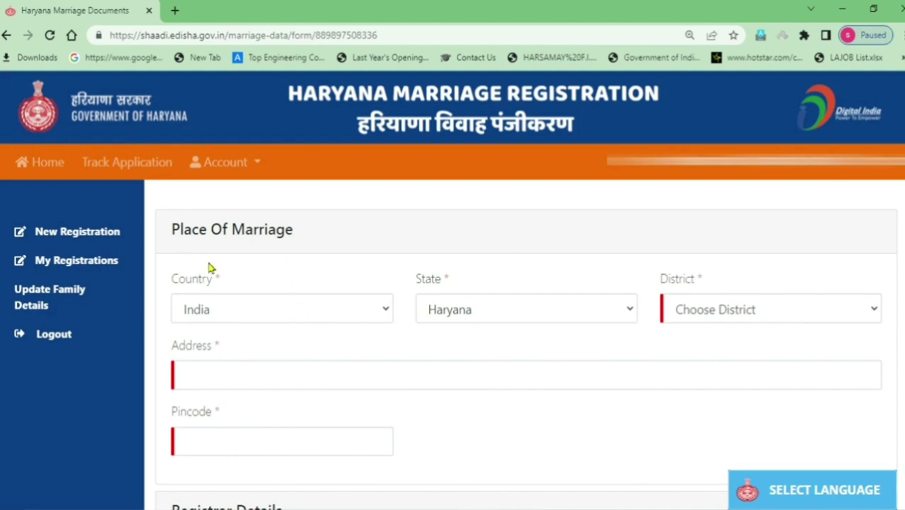
Set the district to Sirsa in the Place Of Marriage section
drag(171, 238, 353, 238)
click(360, 233)
click(719, 312)
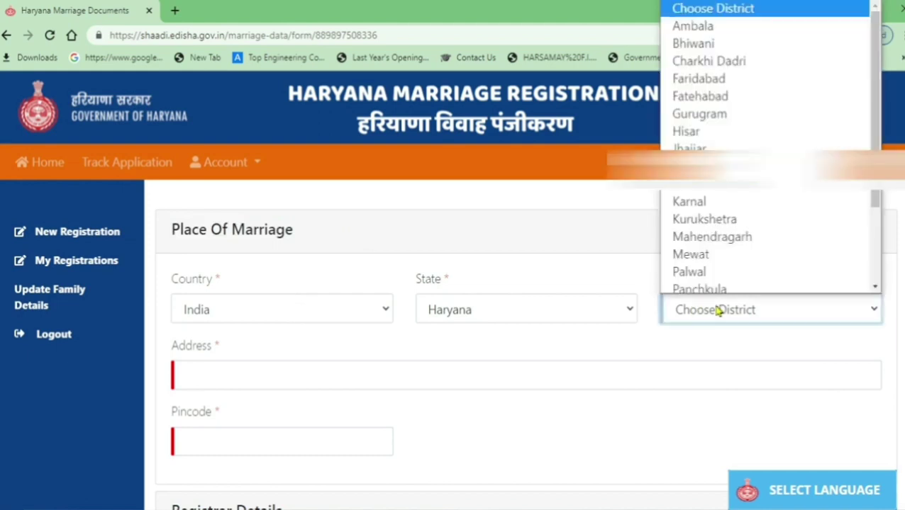
key(s)
key(Return)
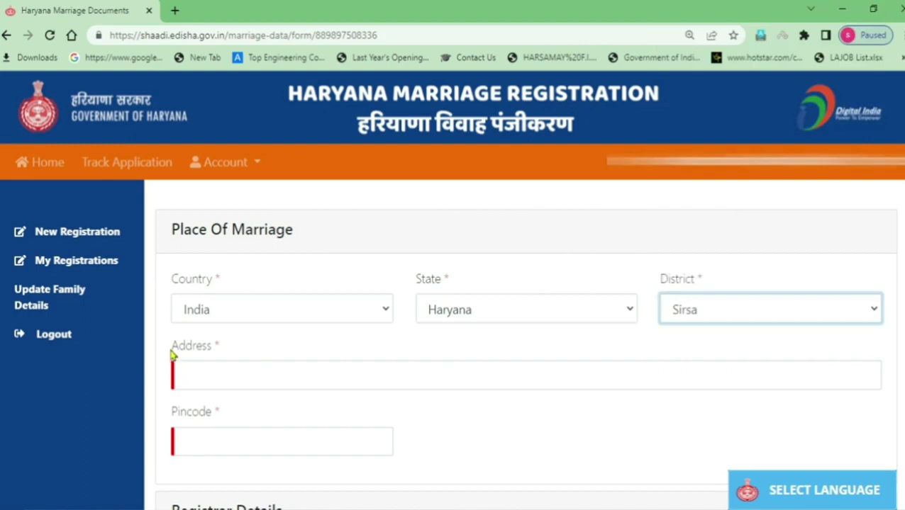
Examine the address and pincode fields in the Place Of Marriage section
drag(173, 350, 214, 355)
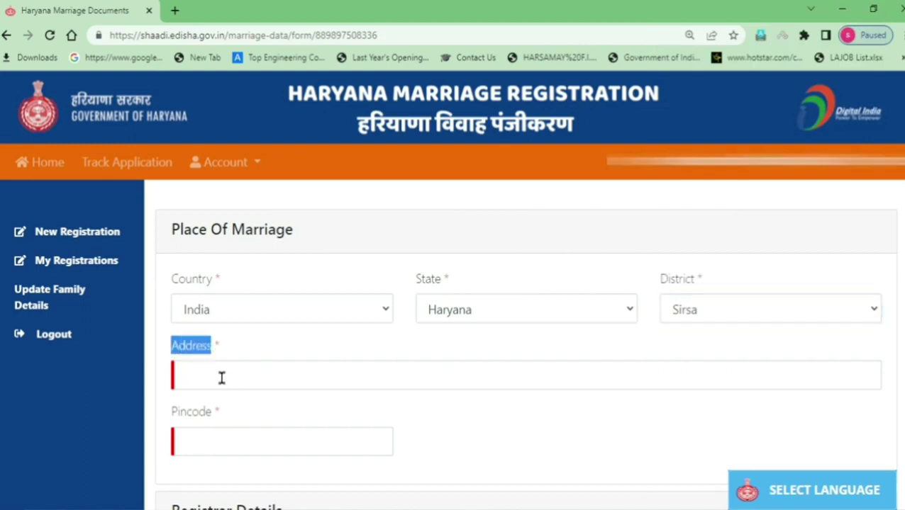
click(492, 428)
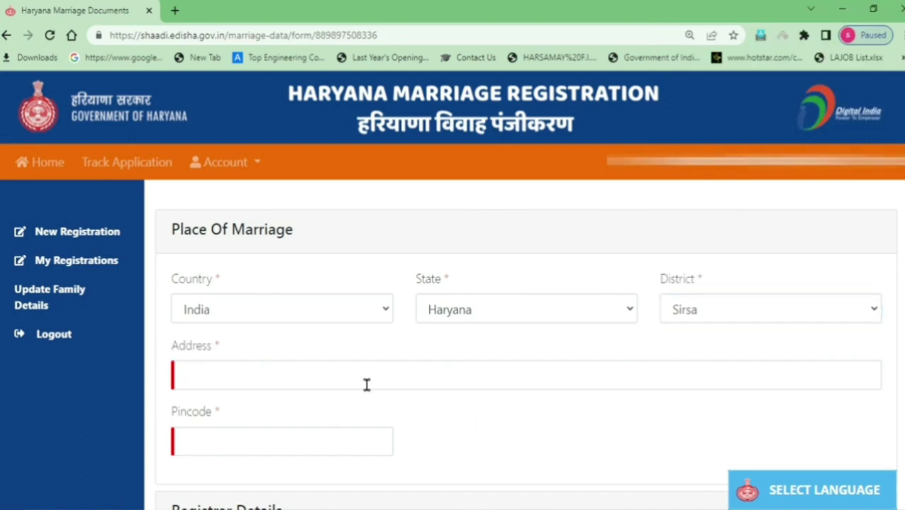
drag(175, 419, 221, 419)
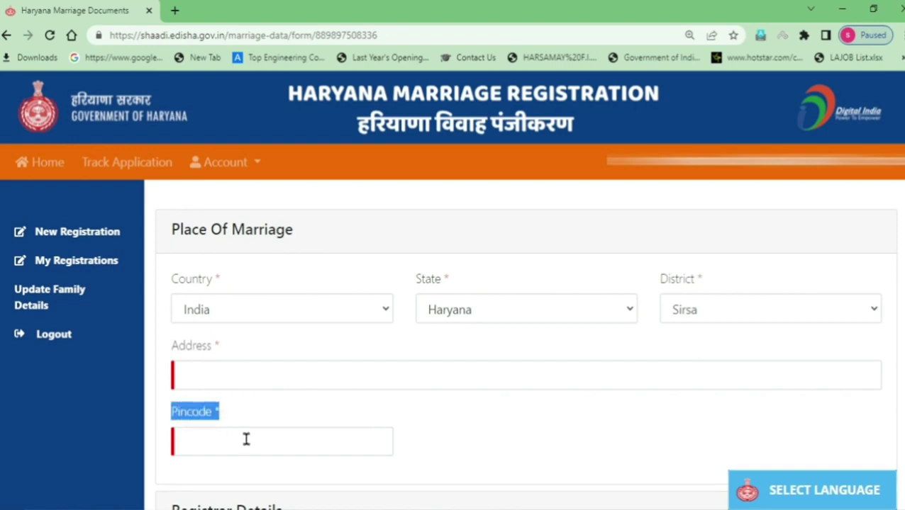
click(539, 435)
Set the area type to Rural and the district to Sirsa in the Registrar Details
scroll(523, 412, down, 3)
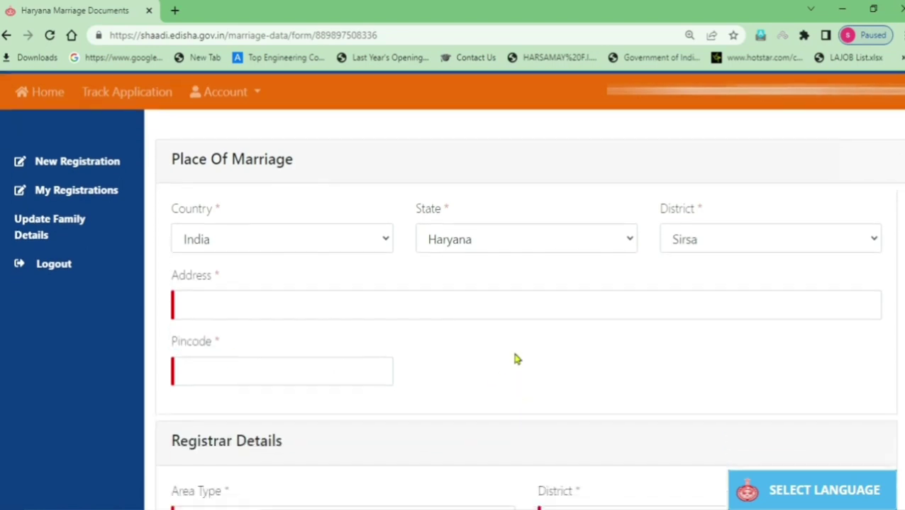
scroll(479, 334, down, 1)
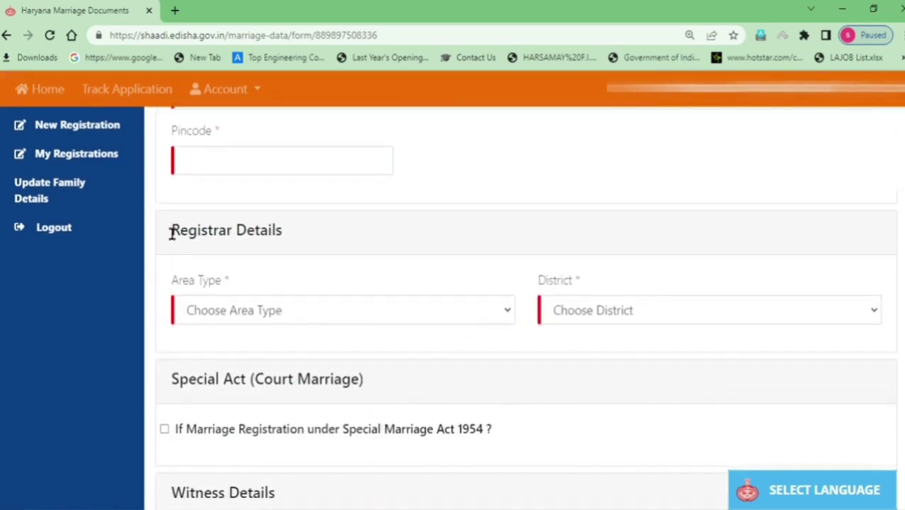
drag(171, 234, 288, 236)
click(244, 316)
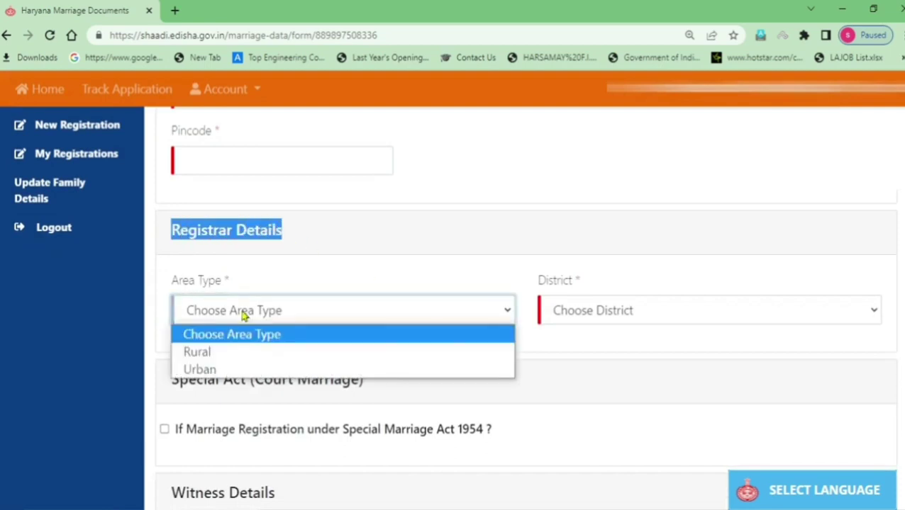
click(221, 352)
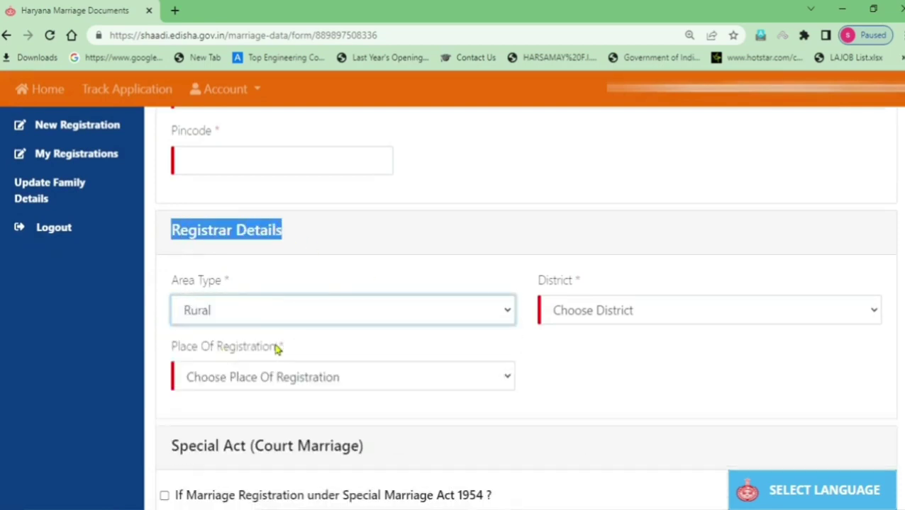
click(662, 362)
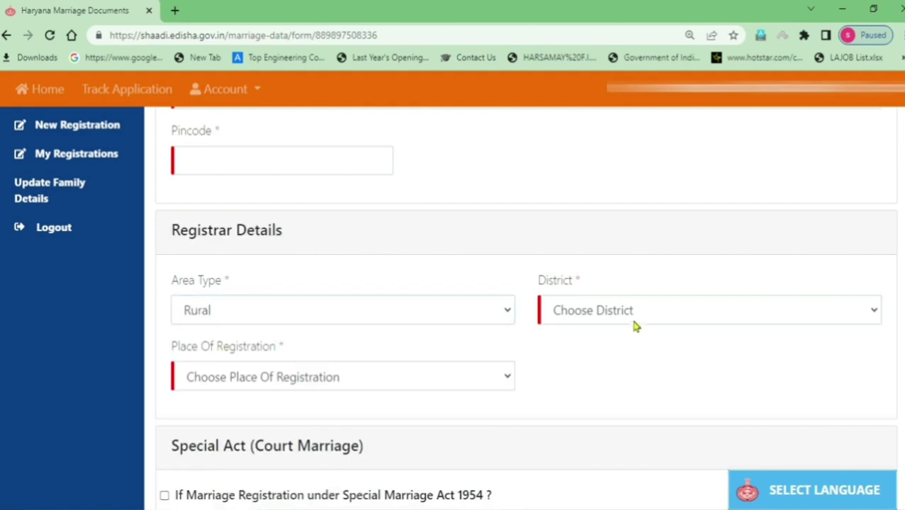
click(632, 321)
key(s)
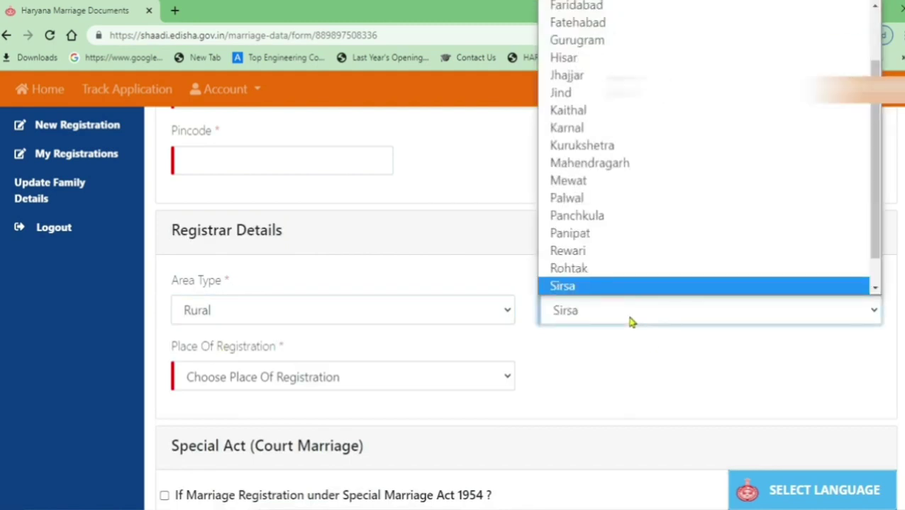
click(631, 323)
Set the place of registration to ELLENABAD in the Registrar Details
click(238, 384)
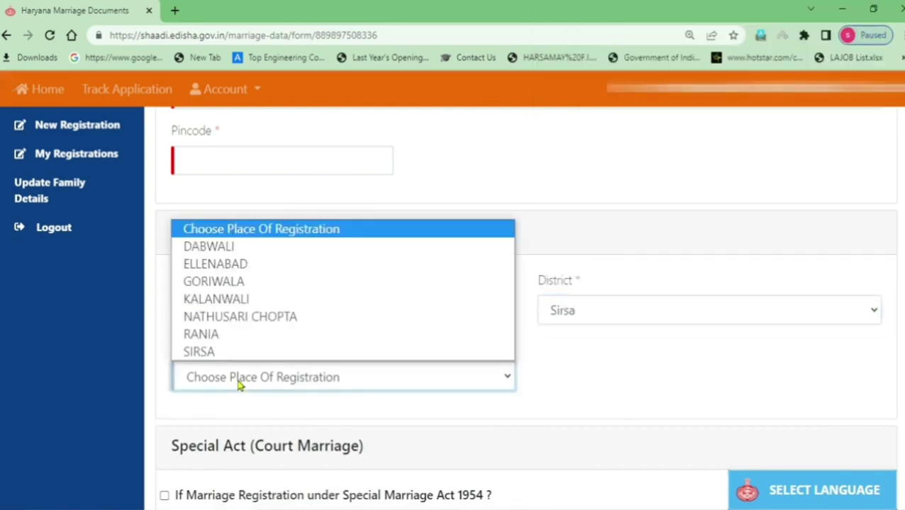
click(231, 353)
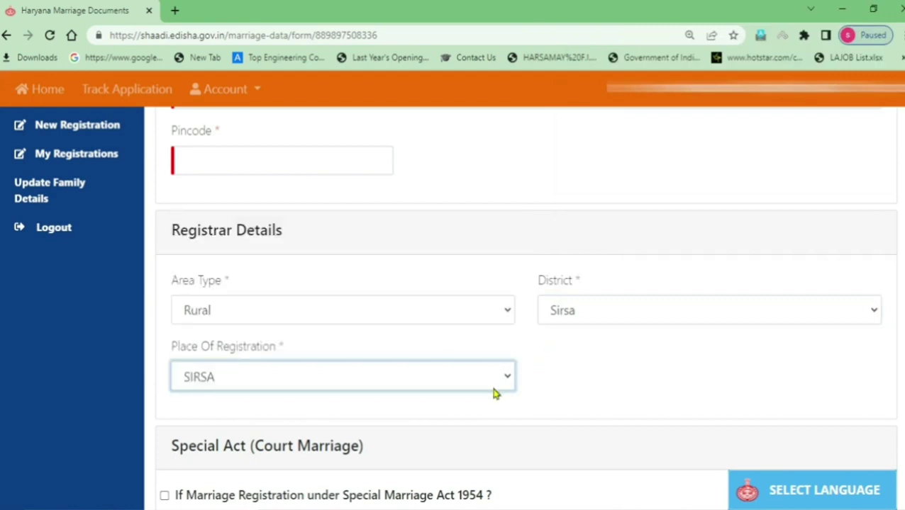
click(341, 385)
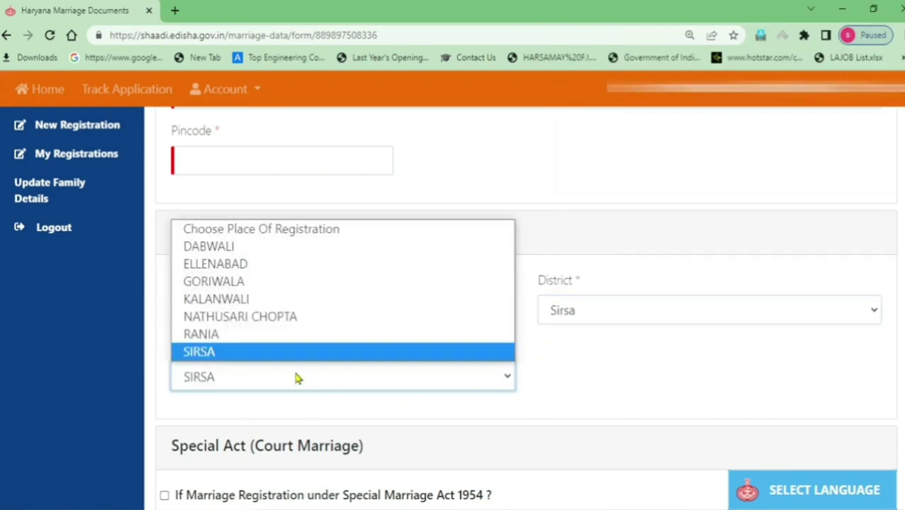
click(240, 272)
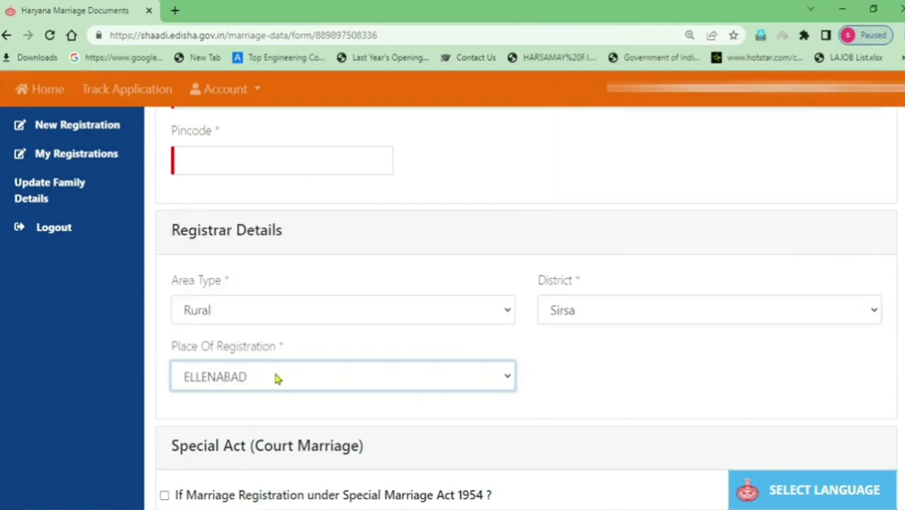
Examine the Special Act (Court Marriage) section and its Special Marriage Act 1954 option
scroll(521, 378, down, 3)
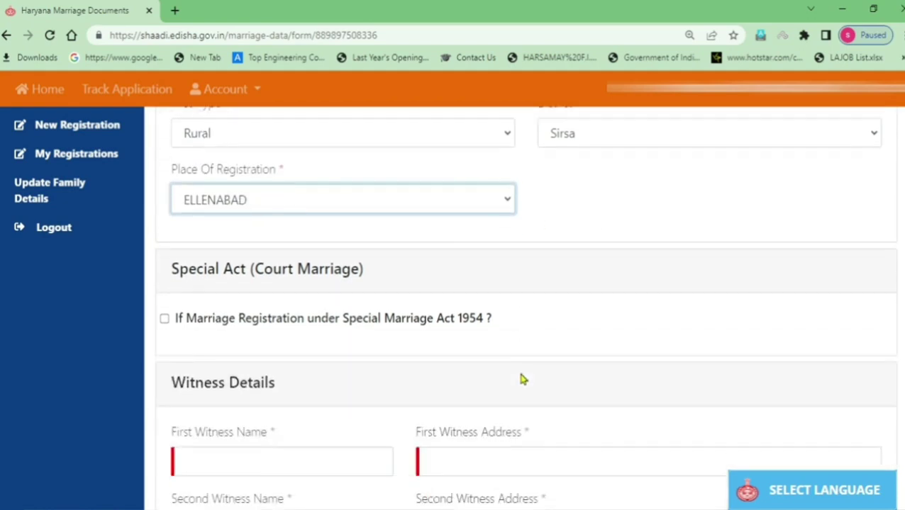
drag(171, 238, 259, 236)
click(259, 235)
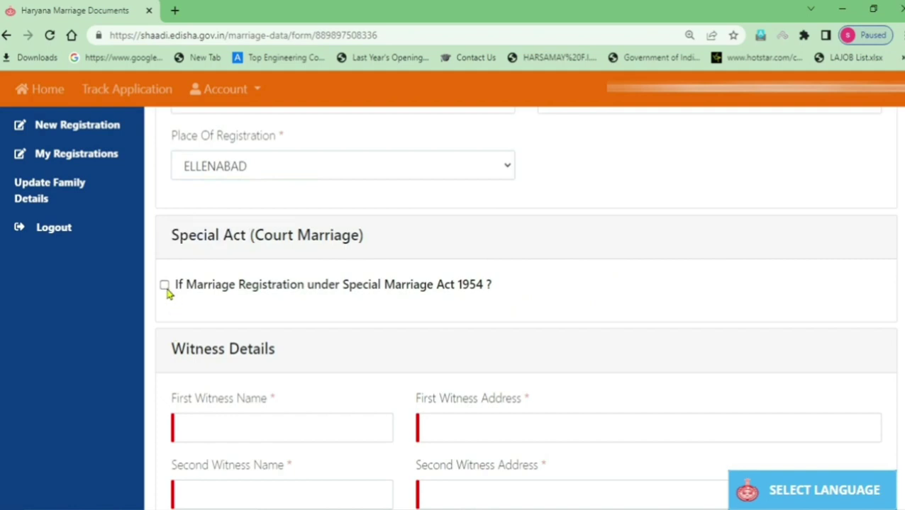
scroll(425, 340, down, 1)
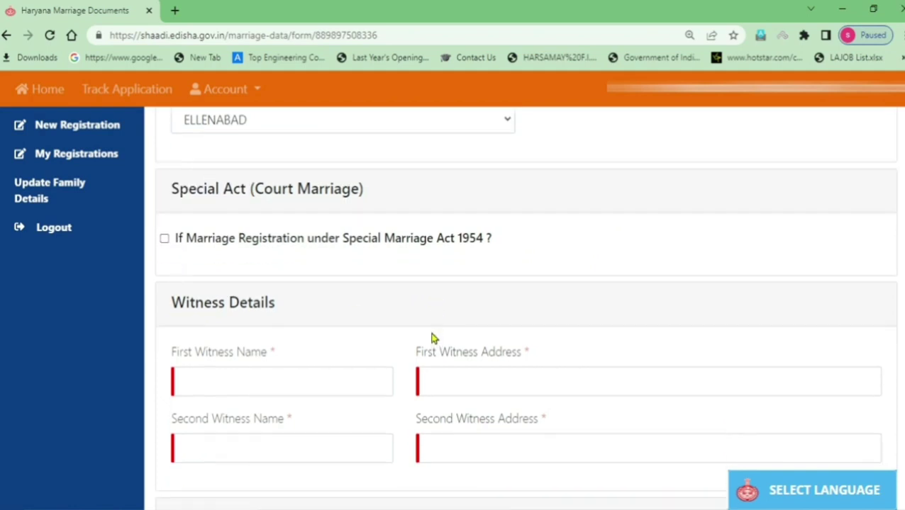
Examine the name and address fields for the first and second witnesses in the Witness Details section
scroll(259, 307, down, 2)
drag(173, 139, 289, 169)
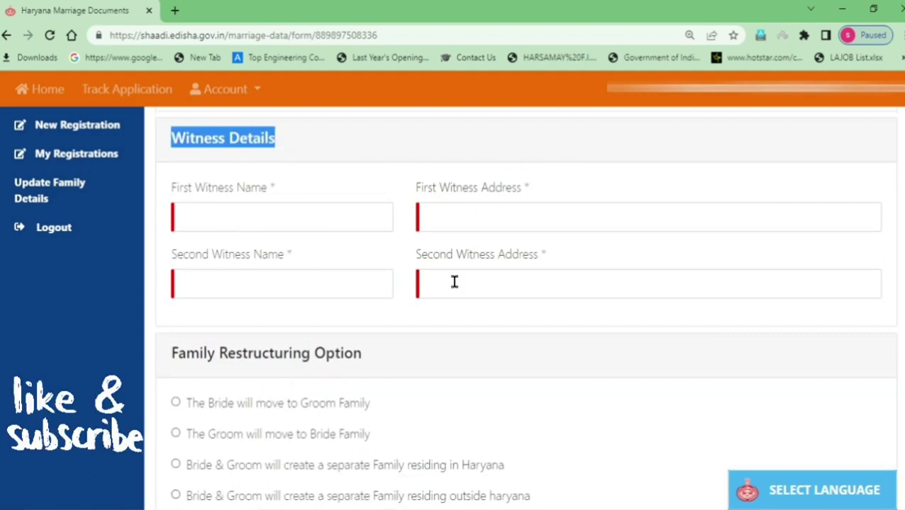
scroll(496, 319, up, 1)
click(429, 190)
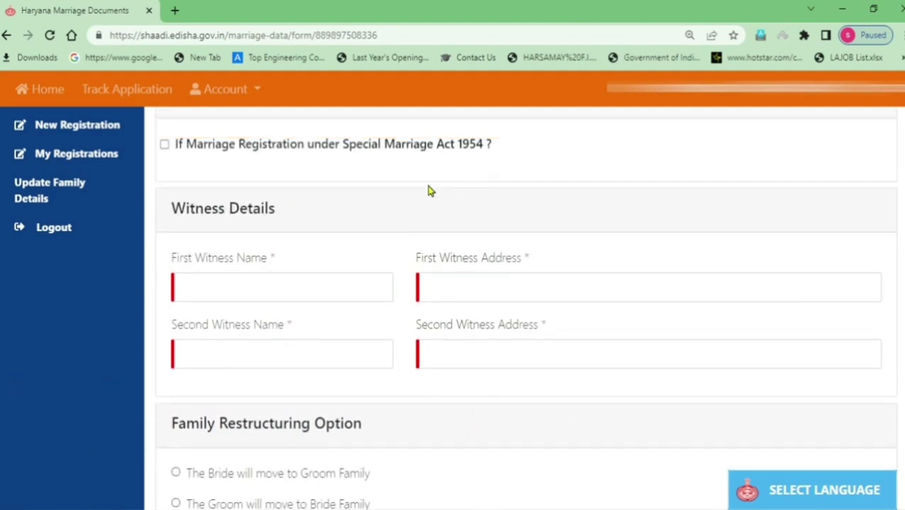
drag(172, 260, 279, 262)
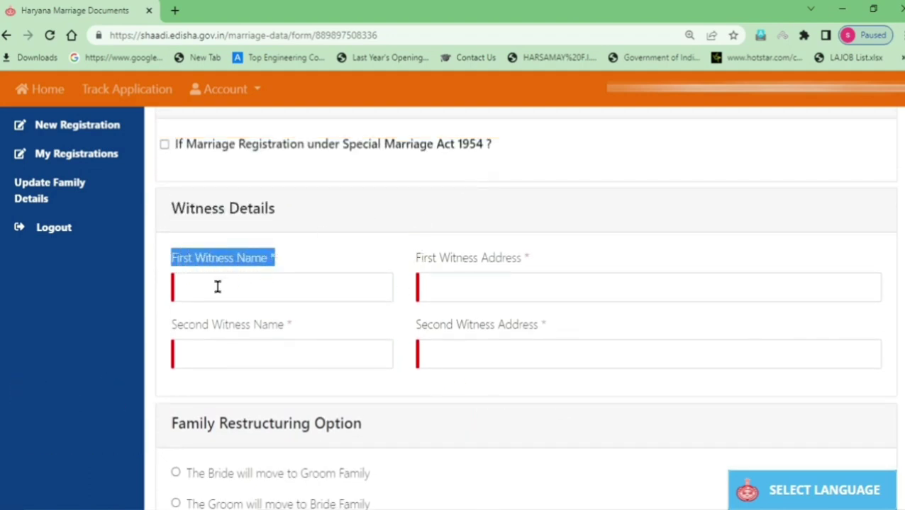
click(417, 273)
triple_click(260, 333)
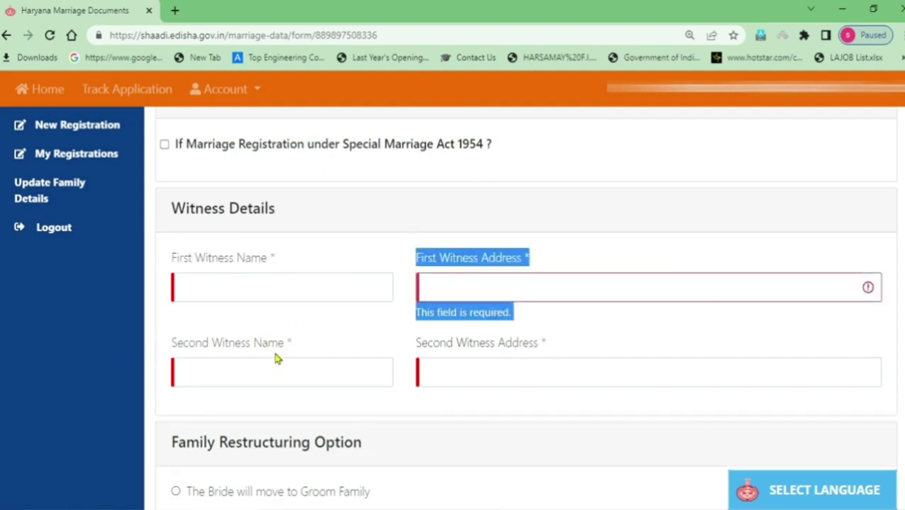
click(277, 360)
drag(173, 262, 239, 262)
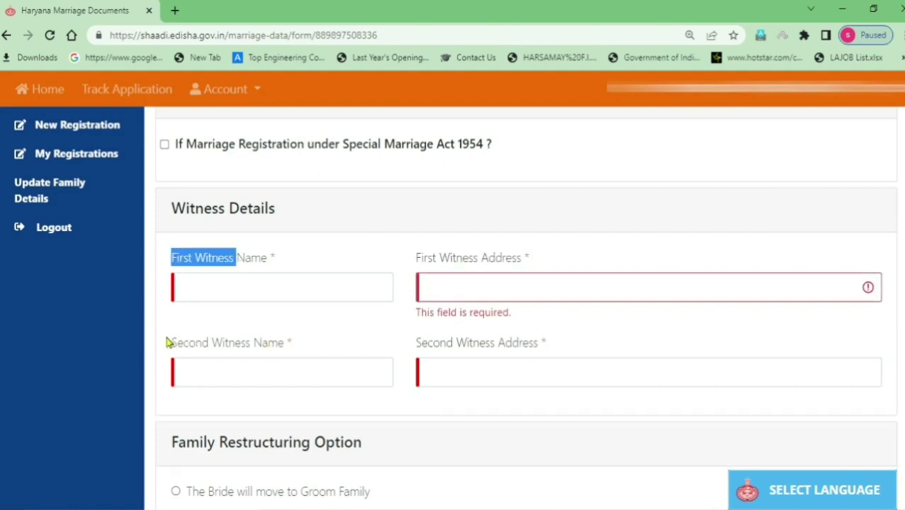
drag(169, 343, 276, 342)
click(202, 268)
drag(175, 263, 219, 289)
drag(417, 261, 515, 278)
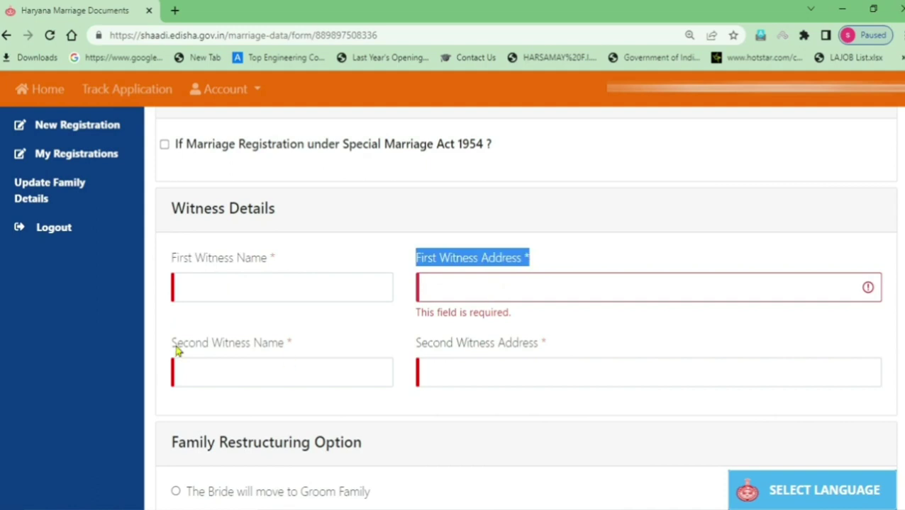
drag(170, 343, 278, 343)
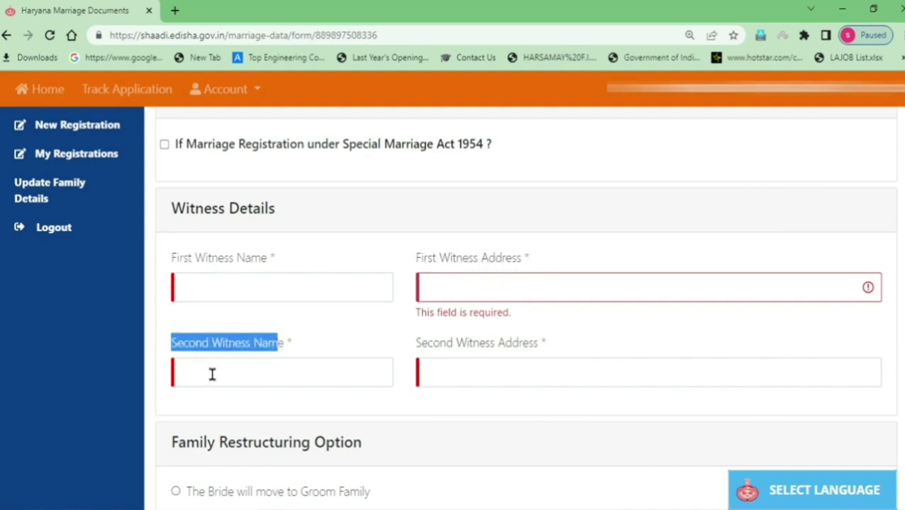
drag(414, 343, 519, 367)
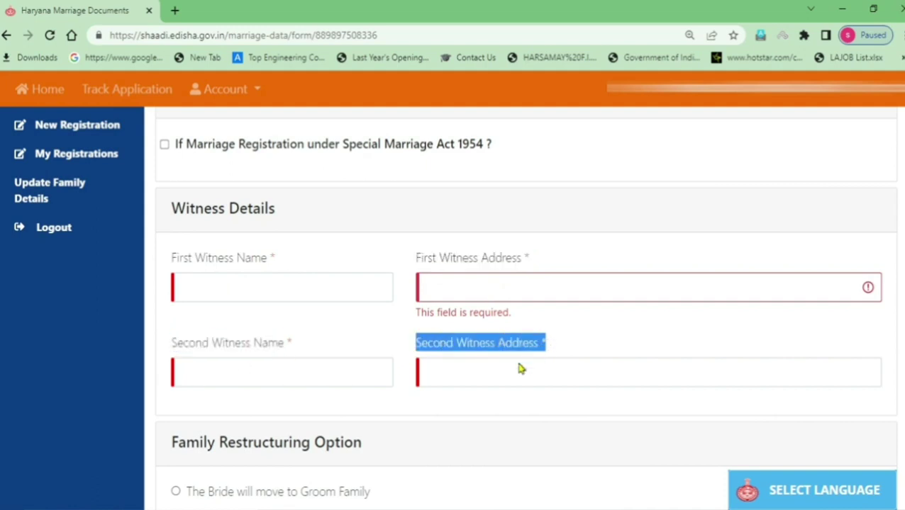
Review the family restructuring choices and select The Bride will move to Groom Family
scroll(423, 417, down, 3)
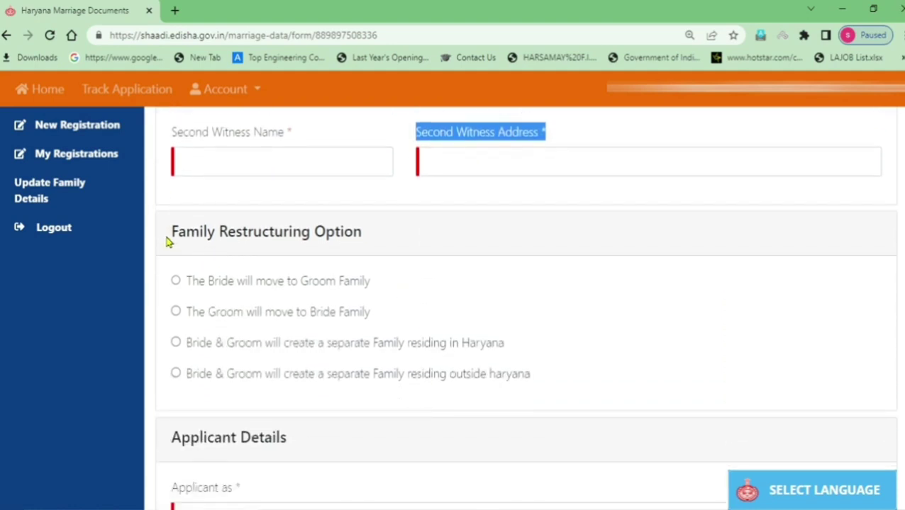
drag(171, 233, 355, 231)
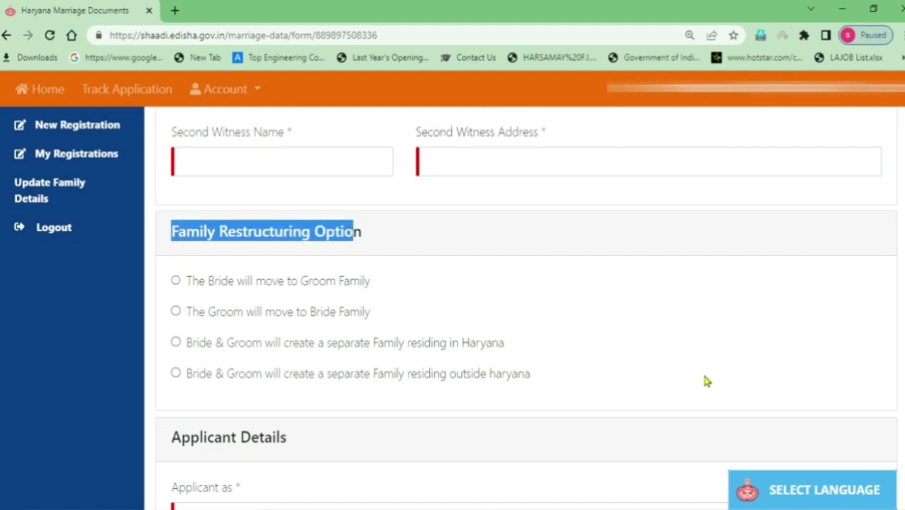
click(758, 380)
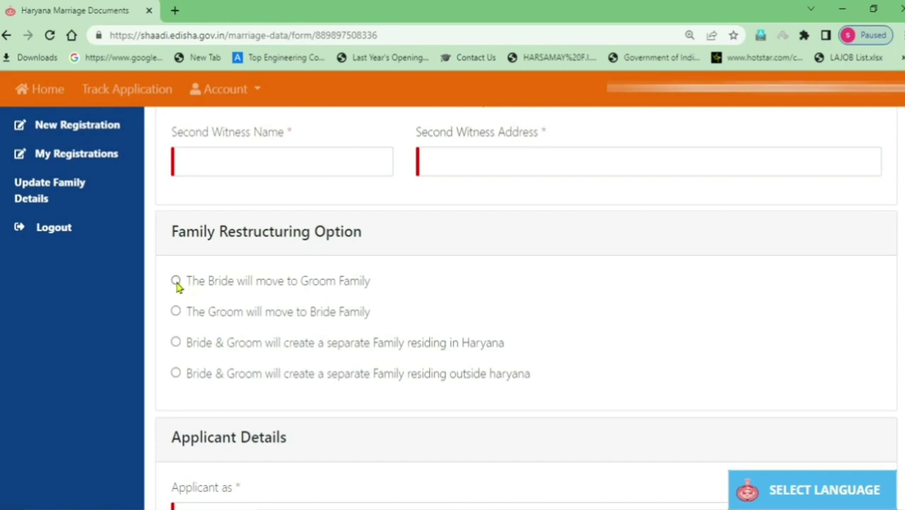
drag(188, 282, 376, 285)
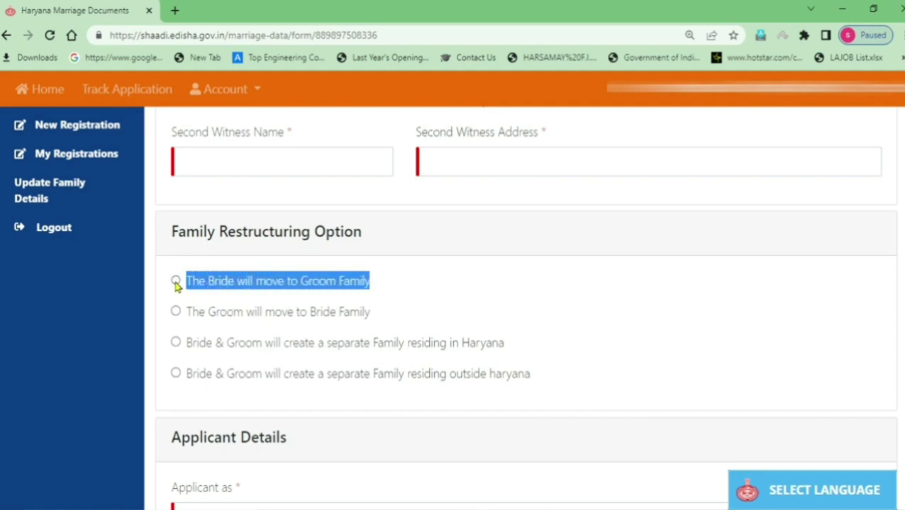
click(417, 305)
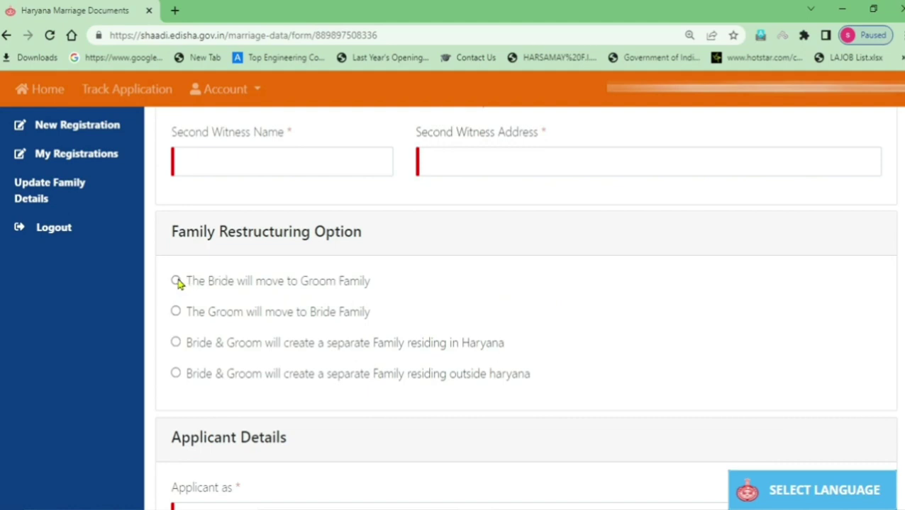
drag(200, 322, 368, 320)
click(278, 326)
drag(190, 354, 505, 355)
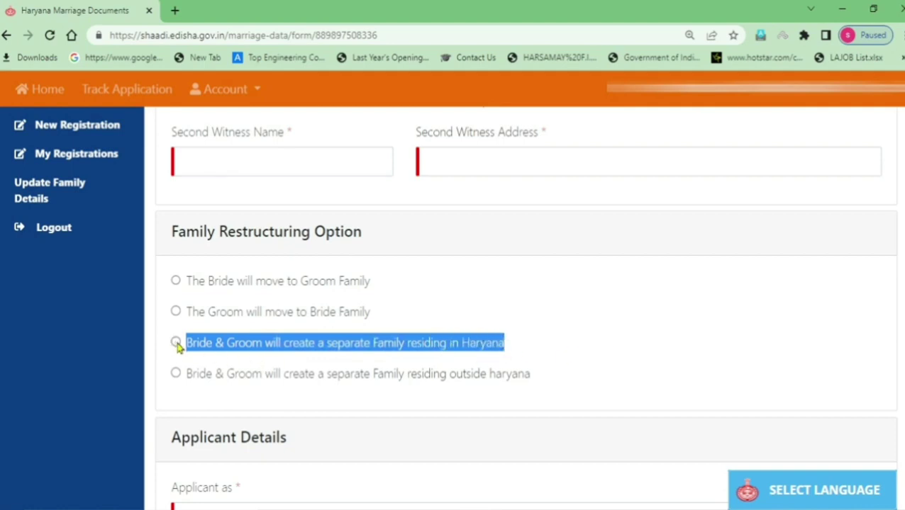
click(655, 355)
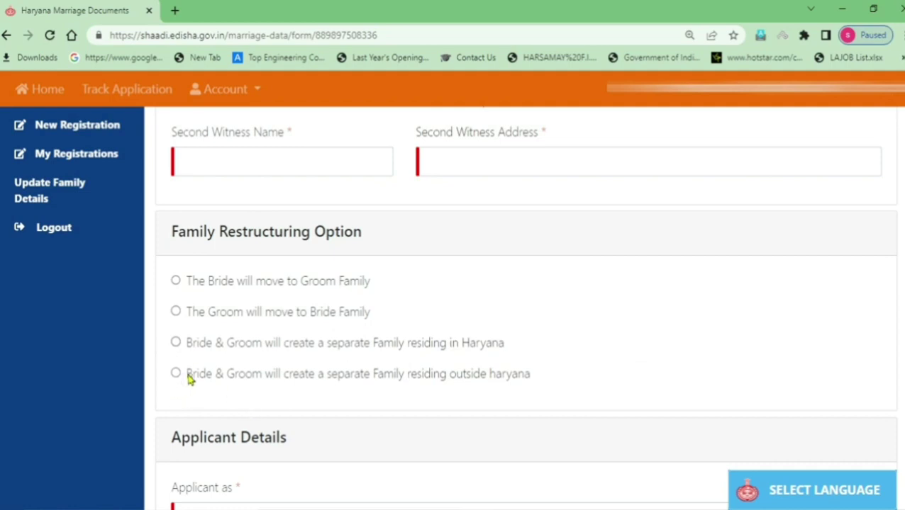
drag(187, 378, 533, 384)
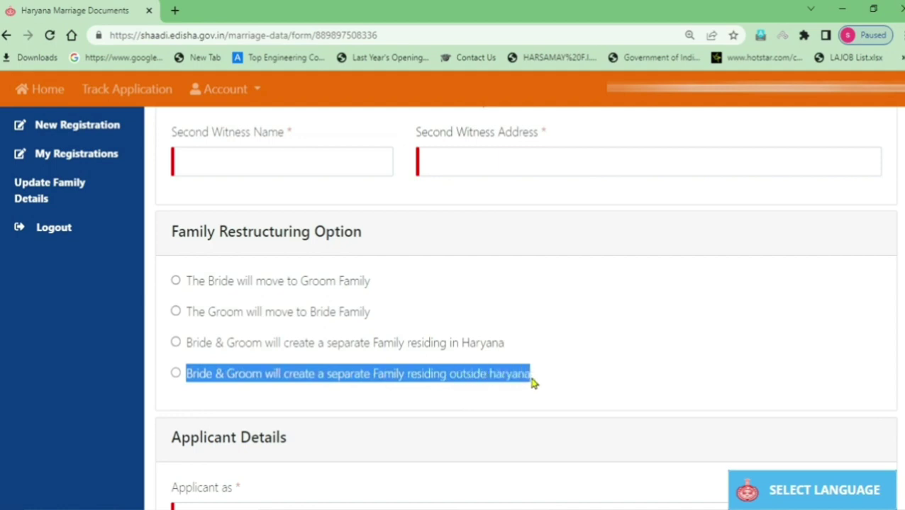
click(557, 365)
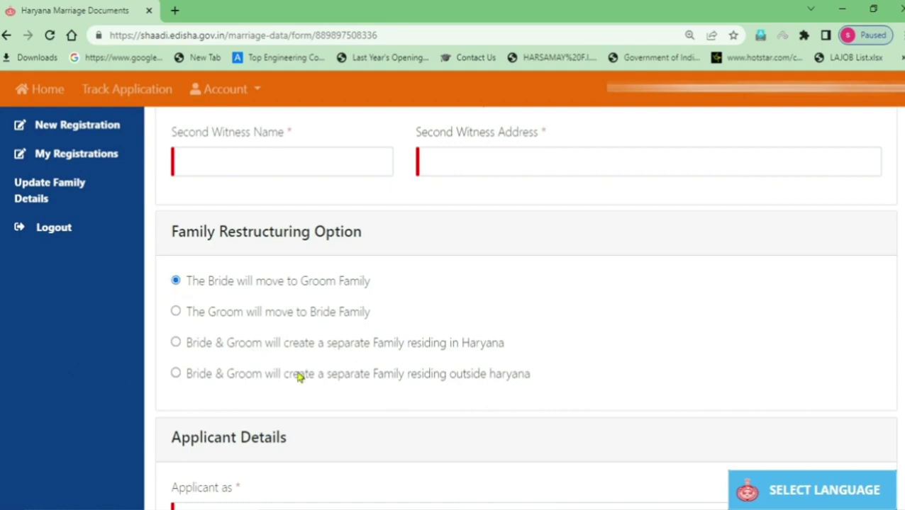
Set Applicant as to Bride in the Applicant Details section
scroll(315, 378, down, 3)
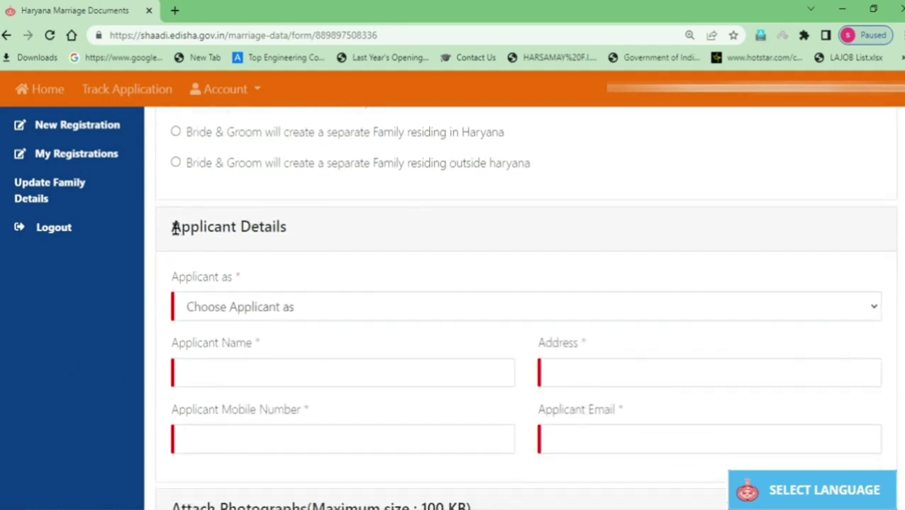
drag(174, 227, 306, 242)
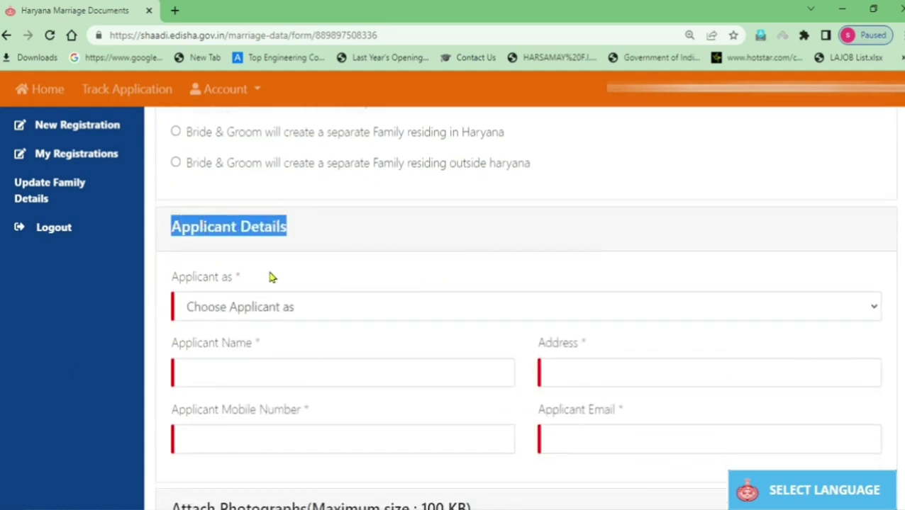
drag(168, 285, 247, 281)
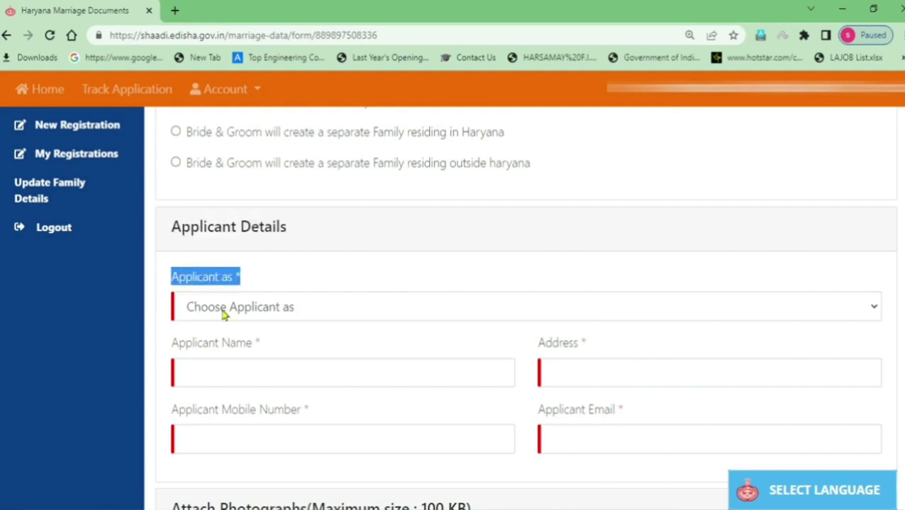
click(253, 310)
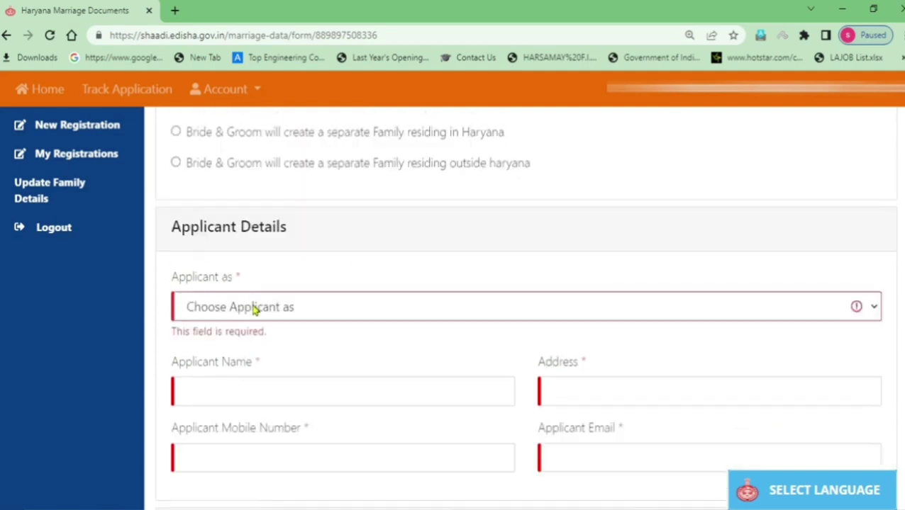
drag(169, 282, 248, 282)
click(266, 311)
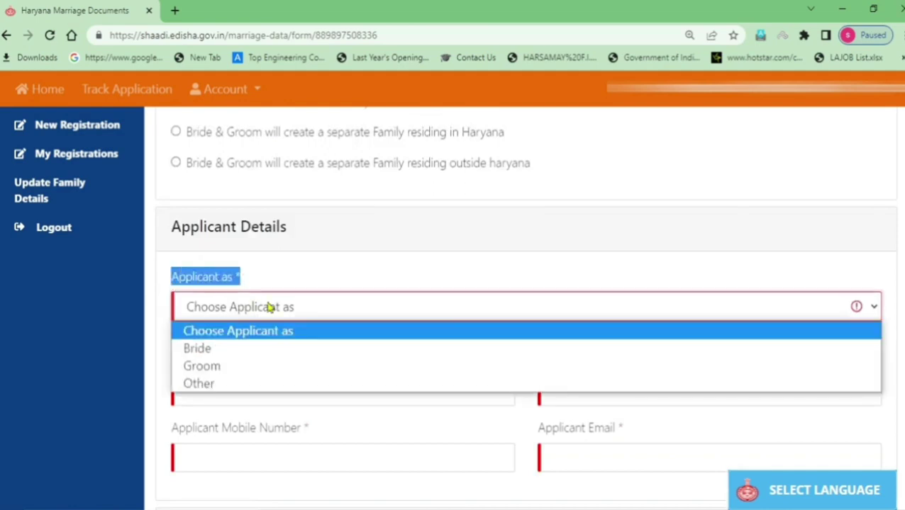
click(219, 357)
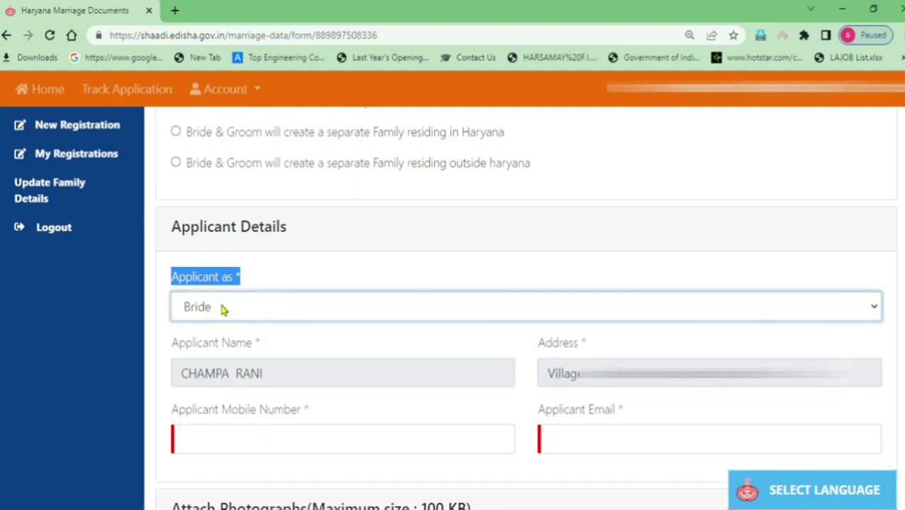
click(311, 274)
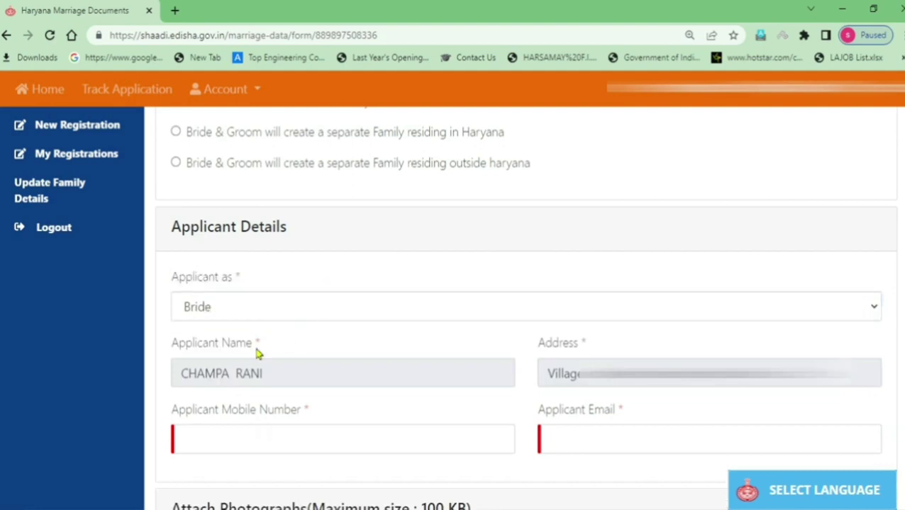
Examine the applicant's name, address, mobile number and email fields
drag(172, 353, 267, 347)
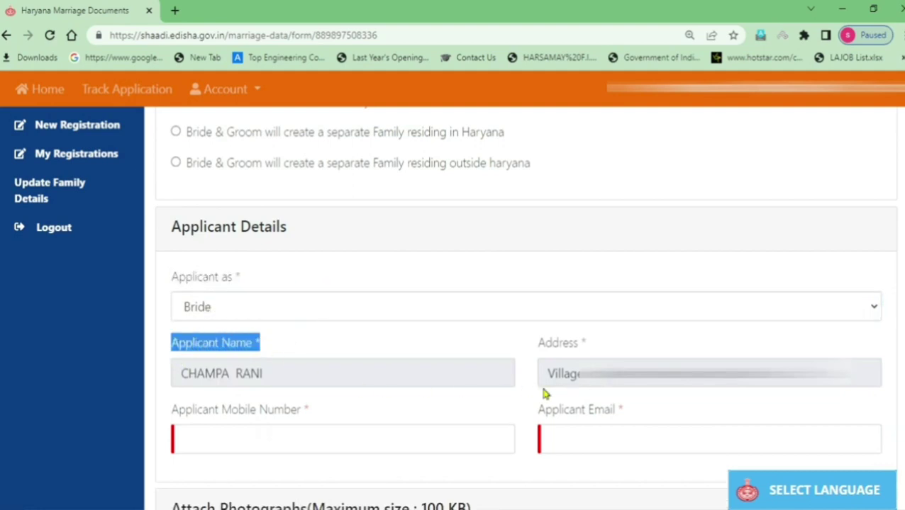
click(337, 344)
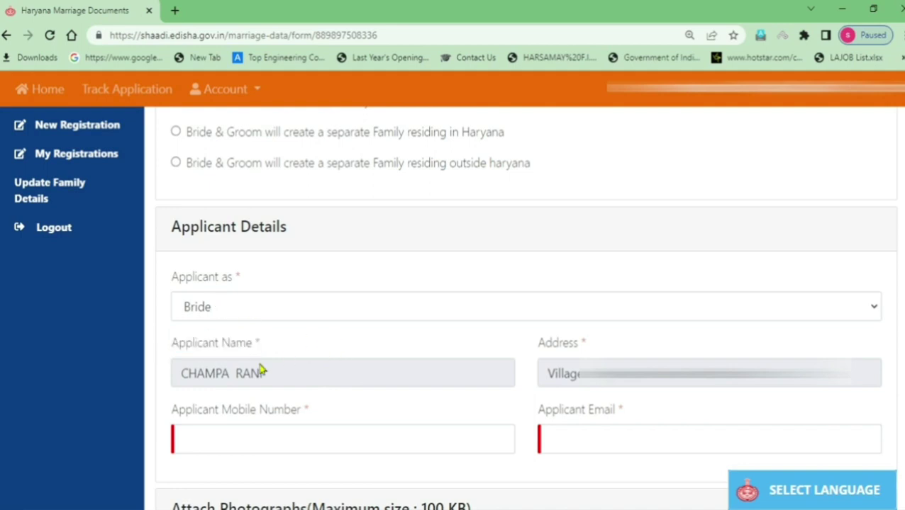
drag(540, 347, 588, 346)
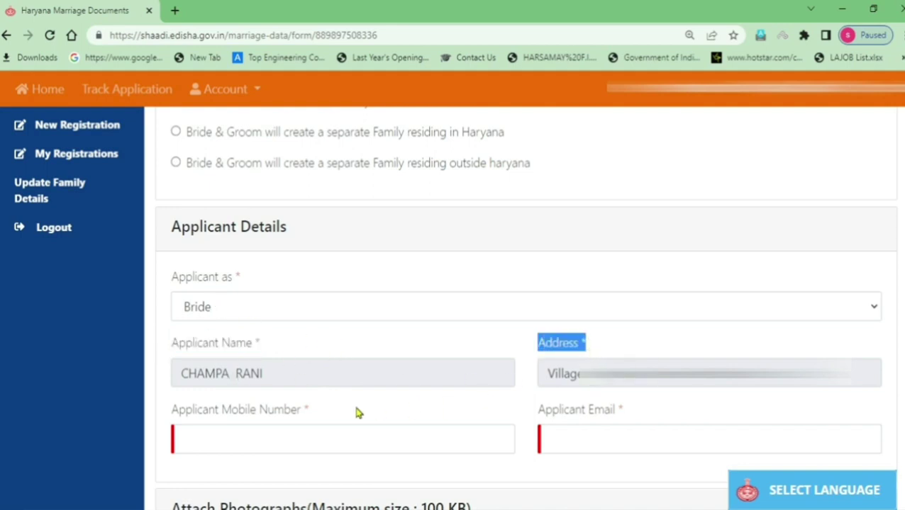
drag(177, 418, 314, 412)
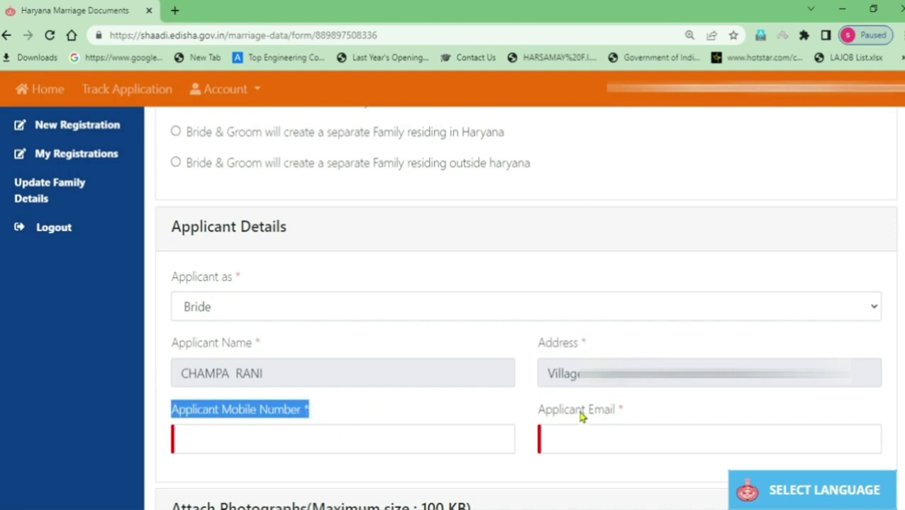
drag(539, 415, 627, 411)
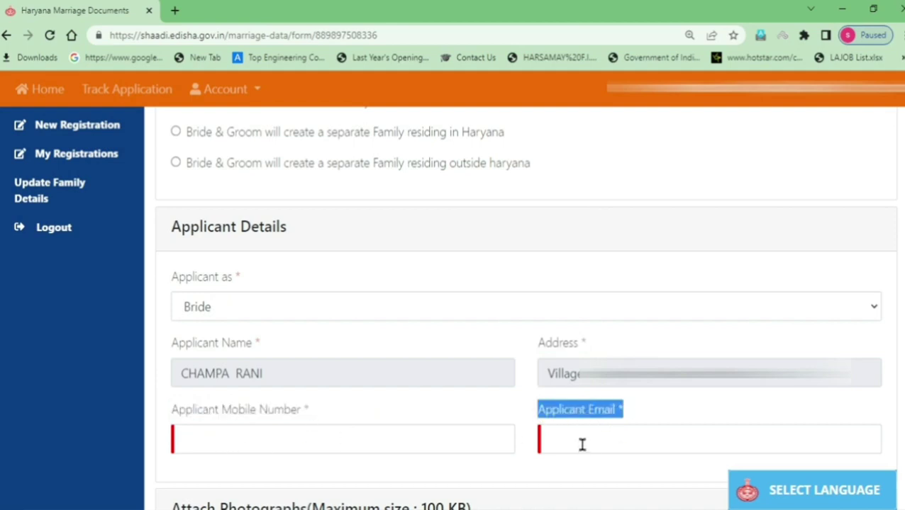
click(570, 477)
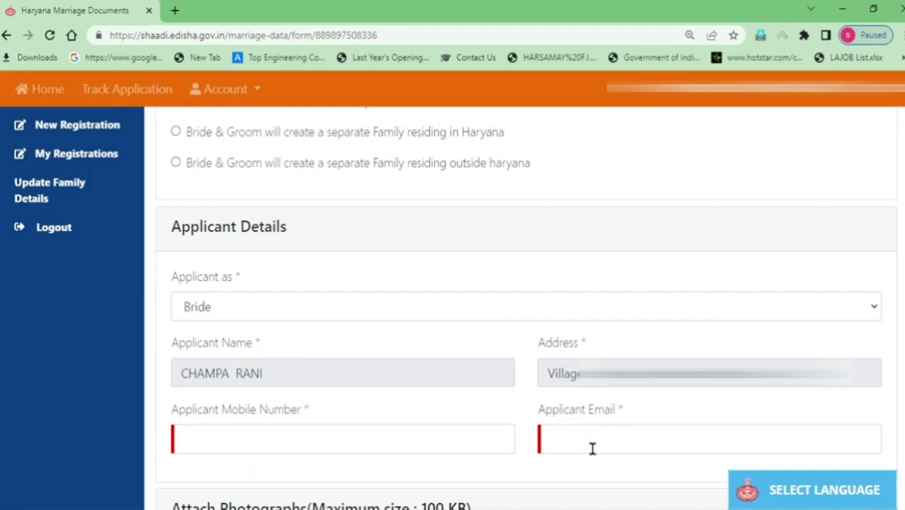
Examine the Attach Photographs size limit and the upload fields for the groom's, bride's and couple's photos
scroll(434, 279, down, 4)
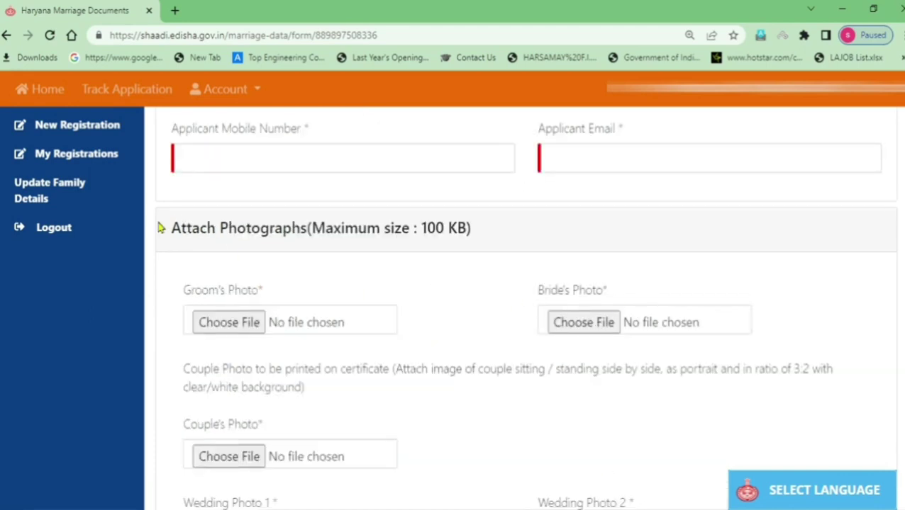
drag(164, 228, 409, 229)
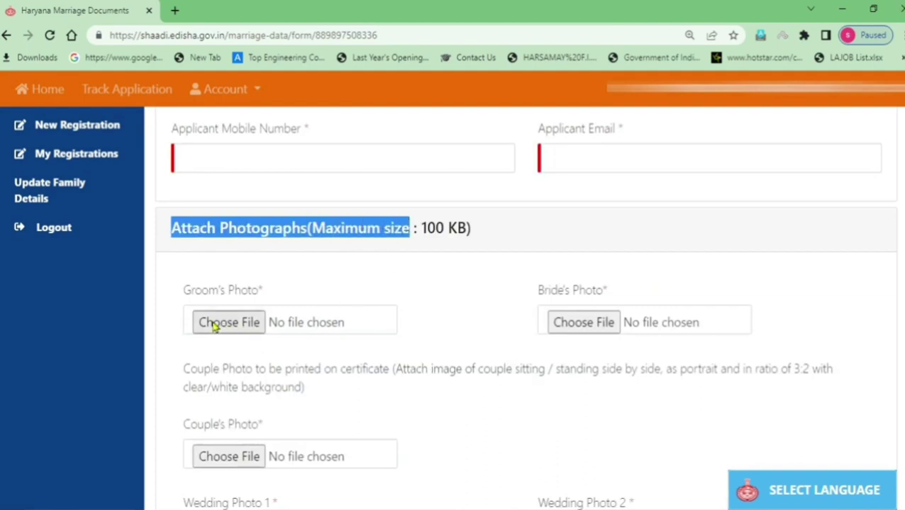
click(409, 299)
drag(181, 290, 264, 296)
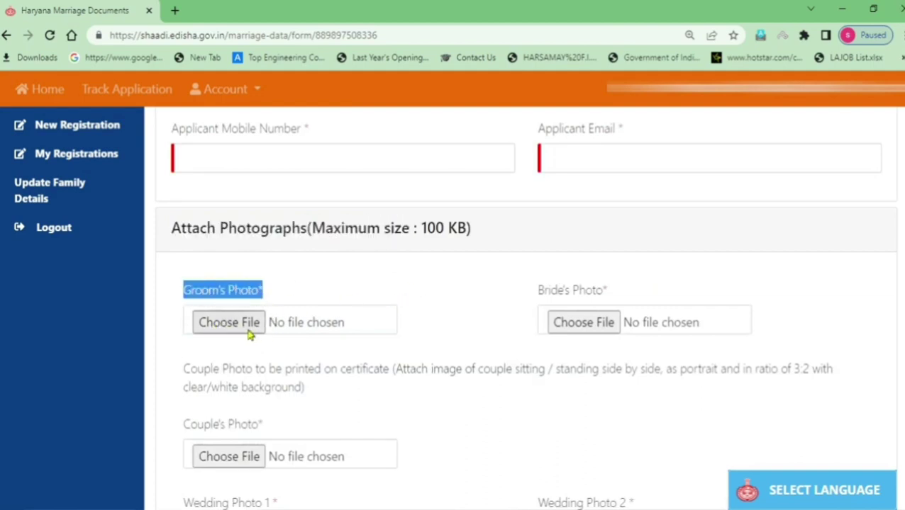
drag(537, 291, 630, 295)
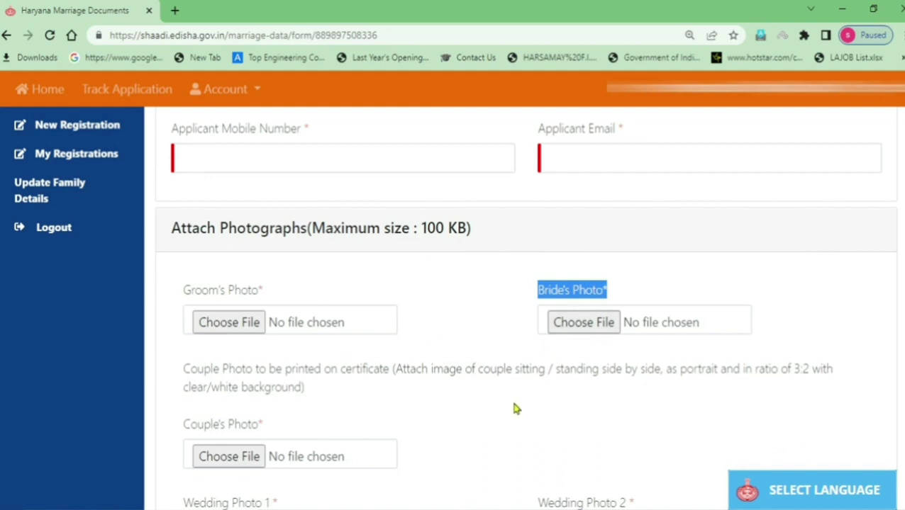
drag(176, 433, 299, 427)
scroll(451, 423, down, 2)
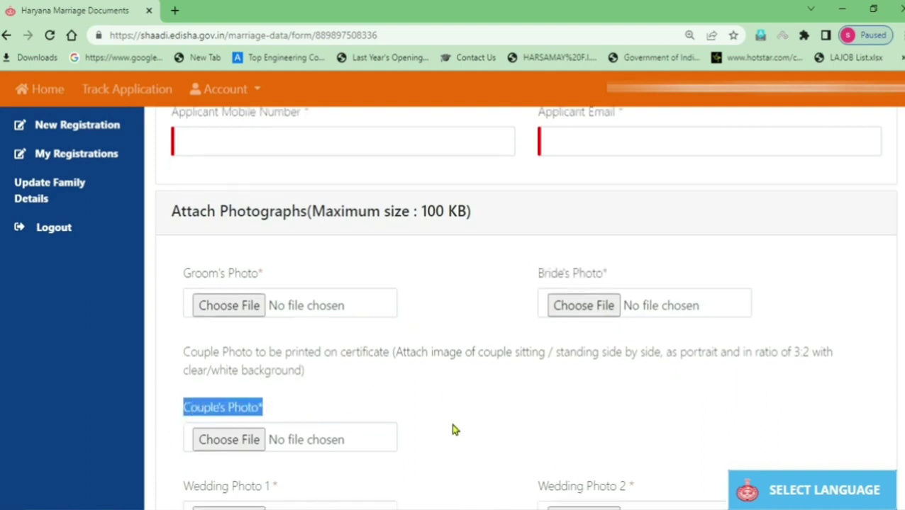
click(532, 327)
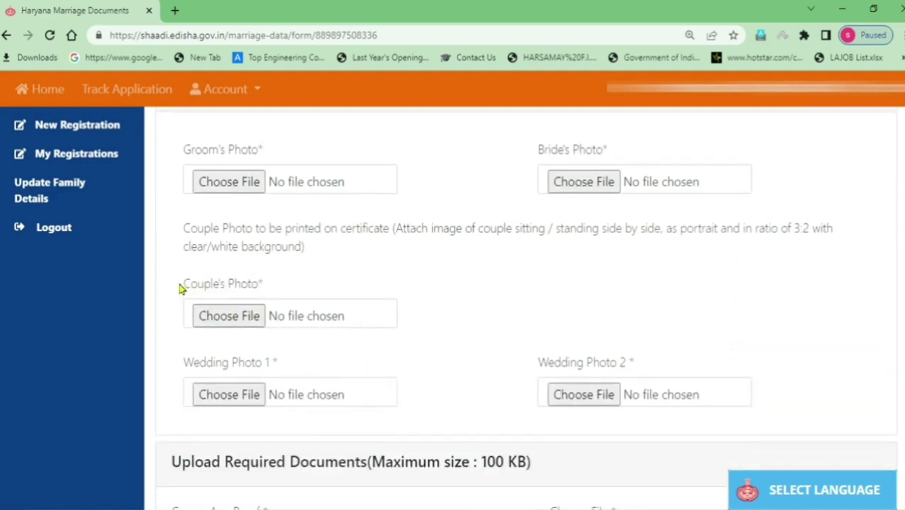
drag(181, 289, 259, 287)
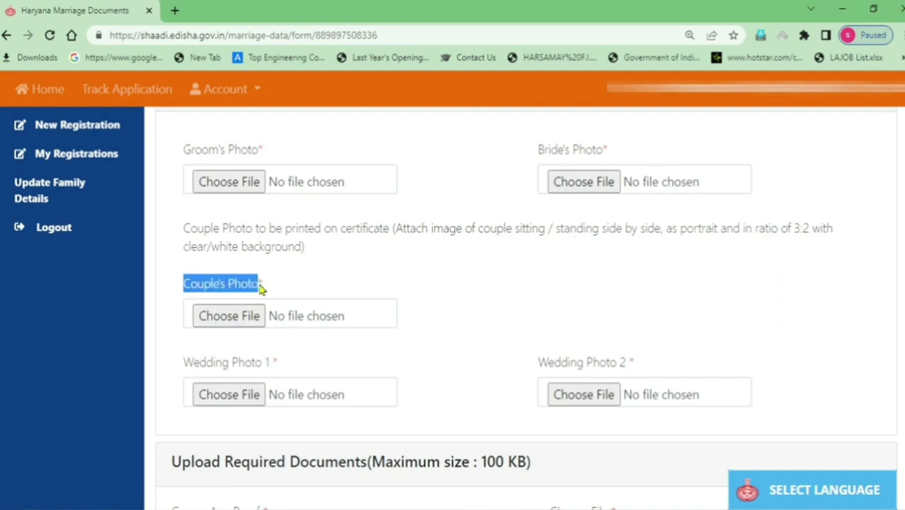
click(462, 289)
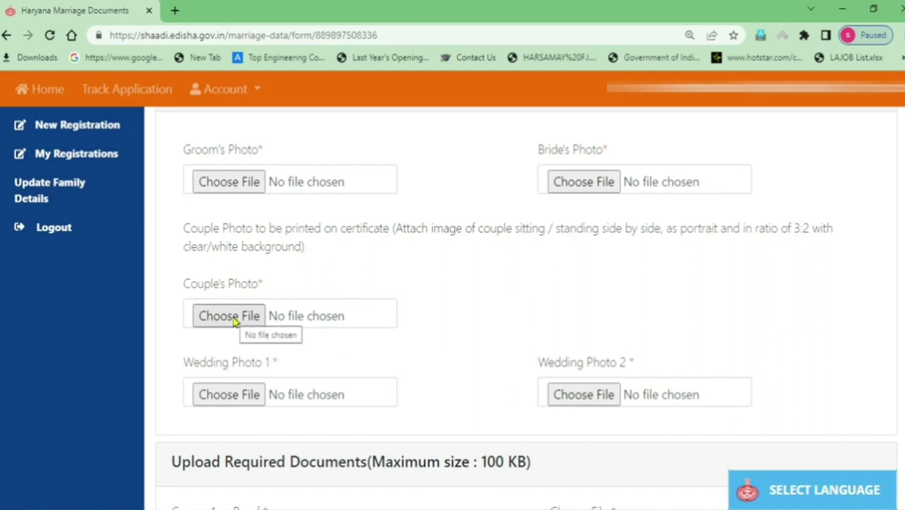
Examine the upload fields for Wedding Photo 1 and Wedding Photo 2
drag(181, 364, 277, 362)
click(452, 375)
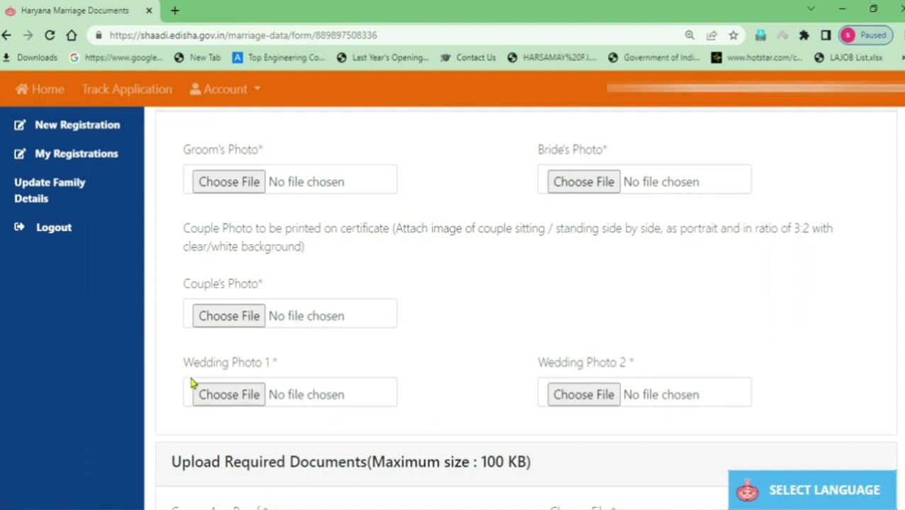
drag(187, 376, 298, 374)
drag(538, 367, 650, 370)
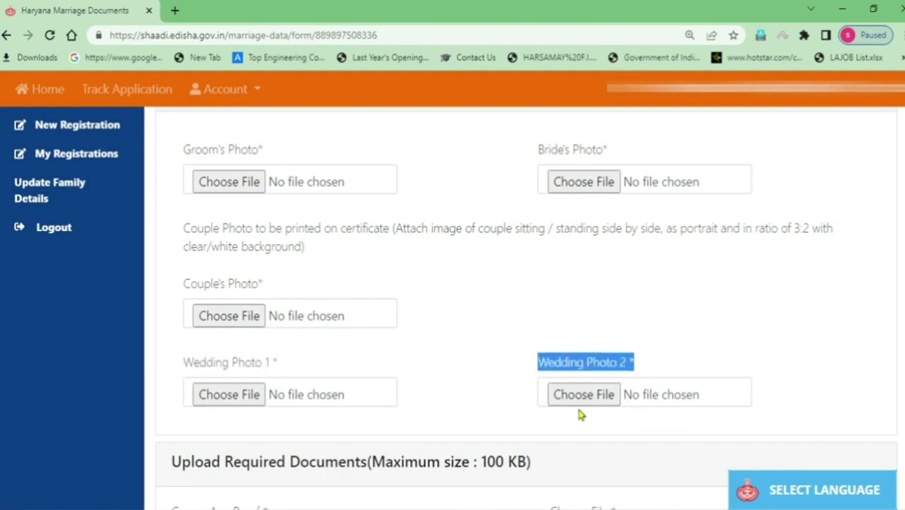
scroll(471, 368, down, 1)
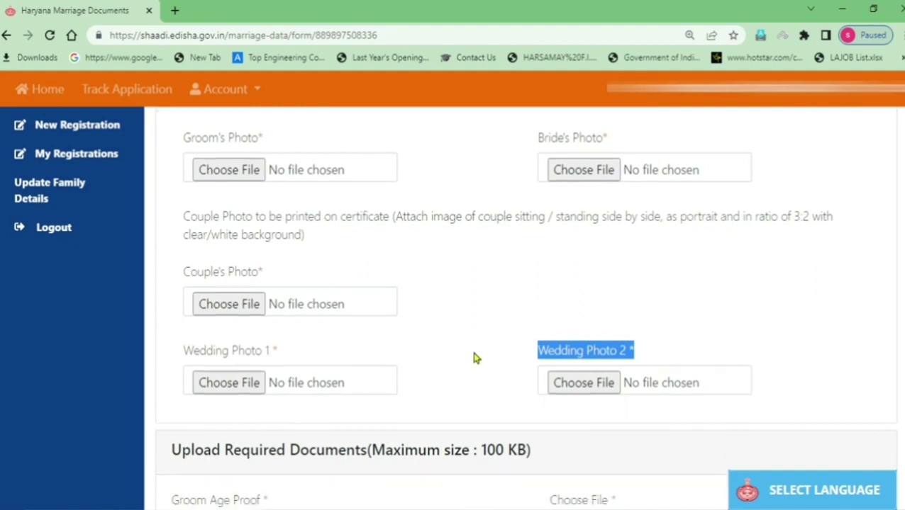
Examine the Upload Required Documents section and its maximum file size
scroll(483, 341, down, 2)
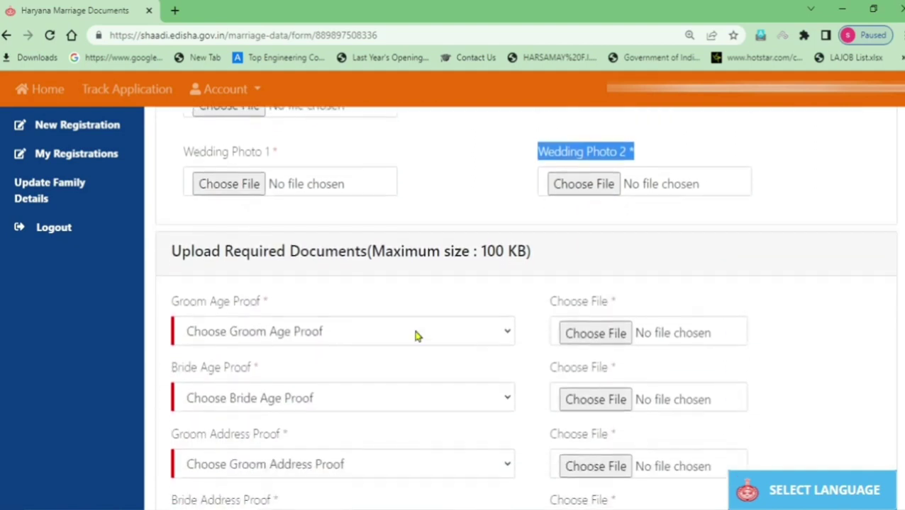
drag(173, 251, 533, 249)
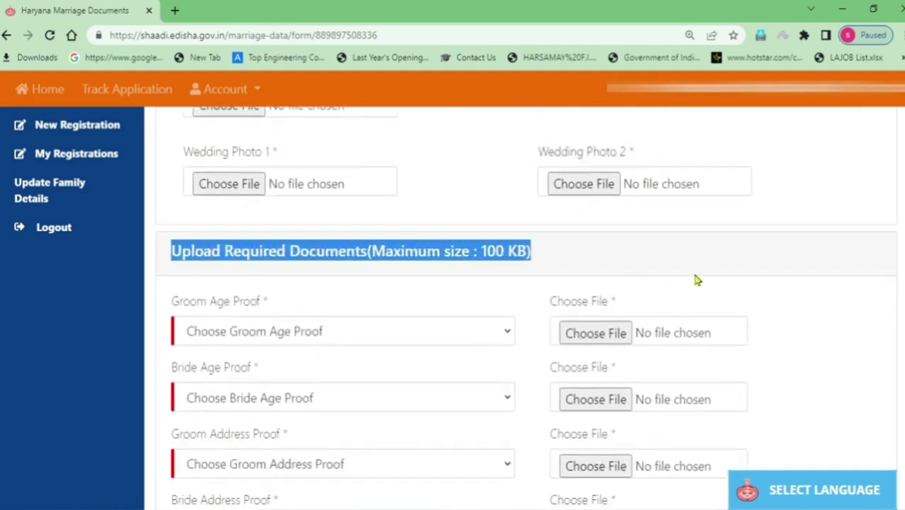
scroll(709, 418, down, 2)
scroll(694, 411, up, 1)
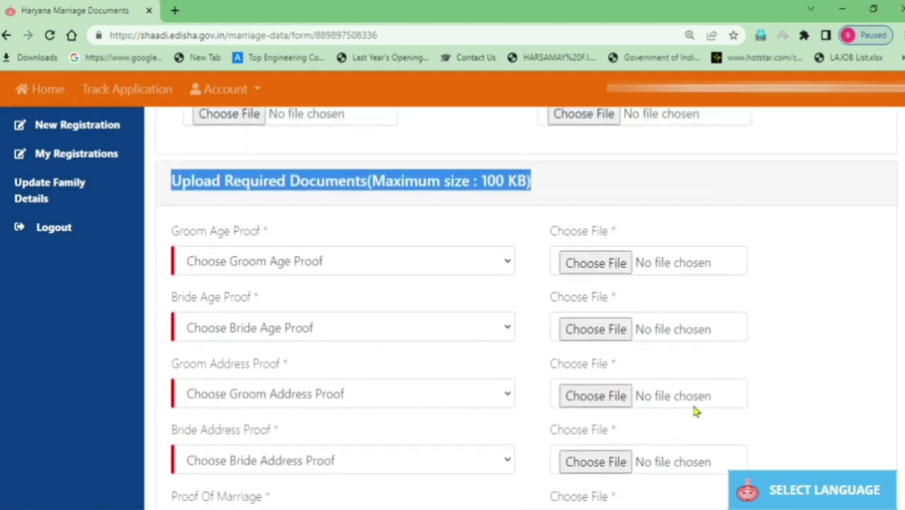
click(835, 323)
drag(477, 181, 539, 191)
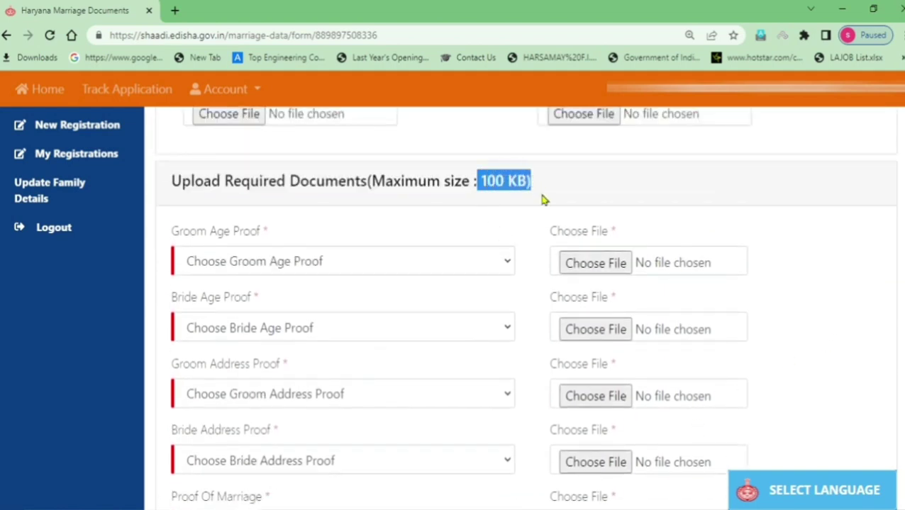
click(818, 313)
Examine the Groom Age Proof and Bride Age Proof fields with their file uploads
drag(168, 237, 264, 241)
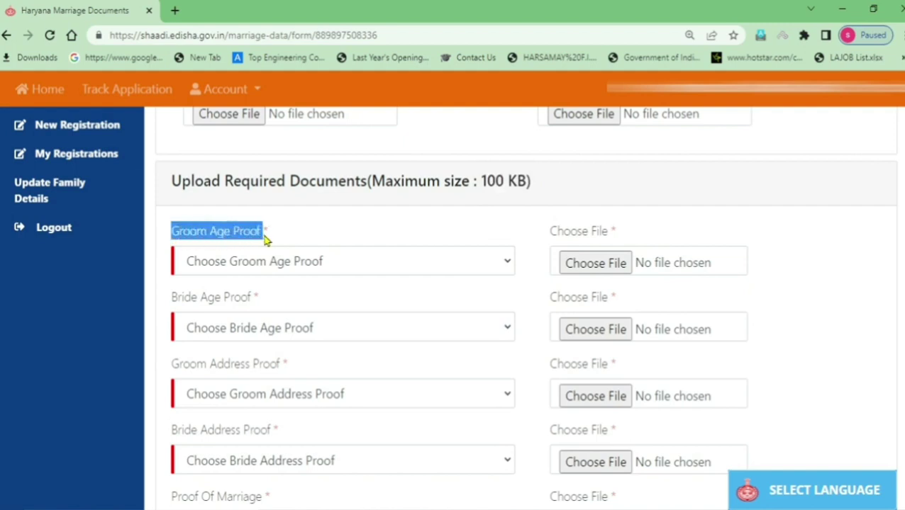
click(805, 281)
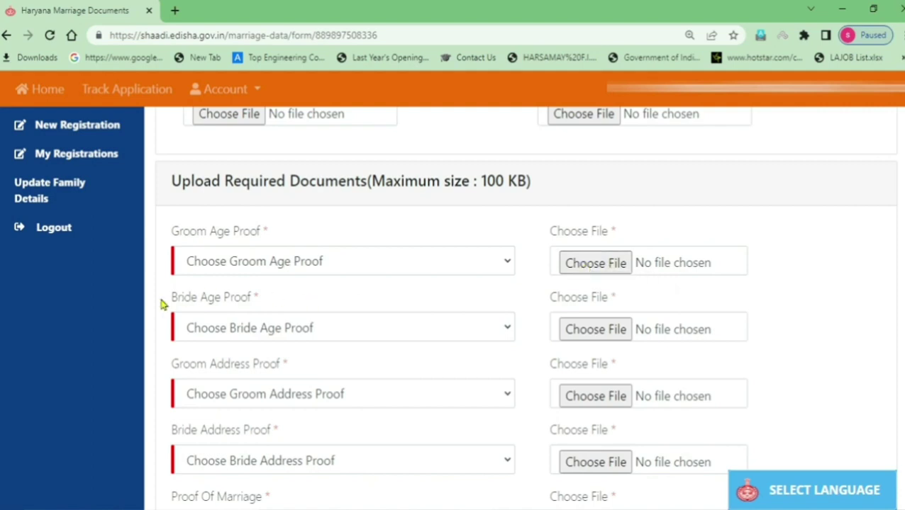
drag(162, 305, 269, 302)
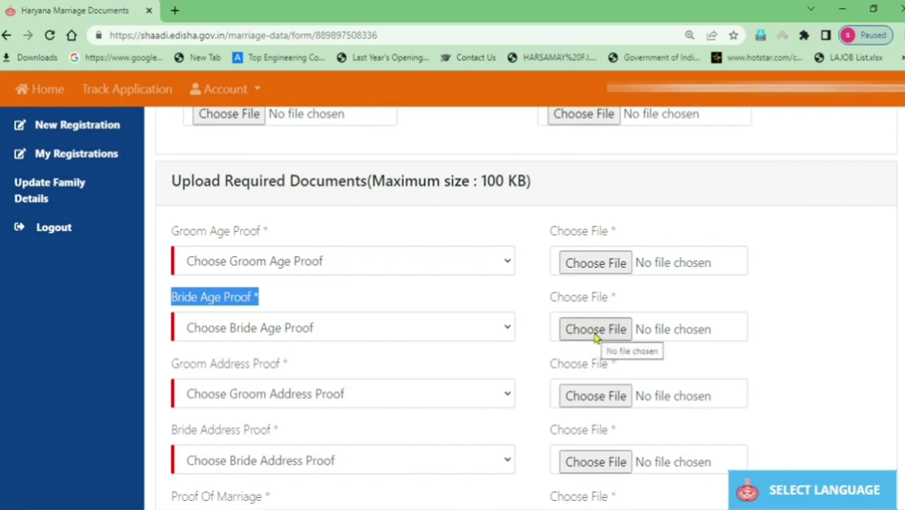
click(232, 373)
Set Groom Address Proof to Voter ID Card in the Upload Required Documents section
drag(170, 389, 289, 388)
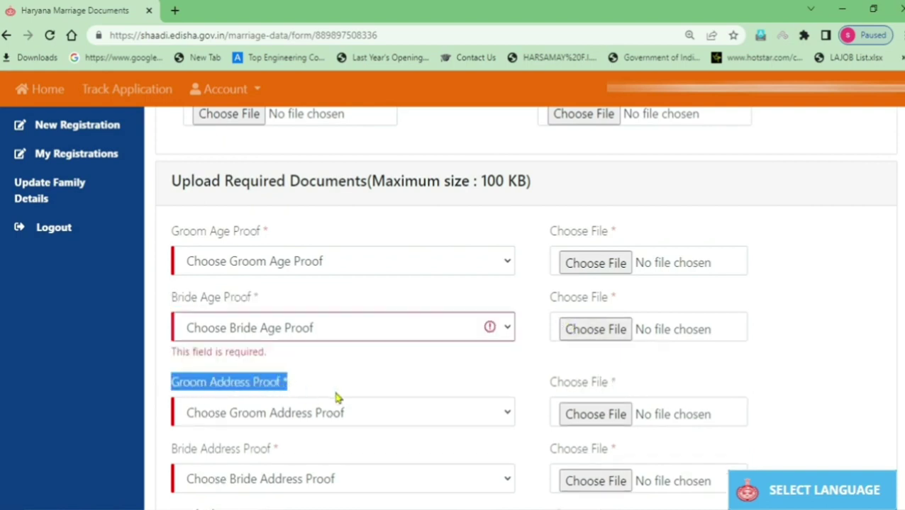
scroll(370, 386, down, 1)
scroll(369, 385, down, 1)
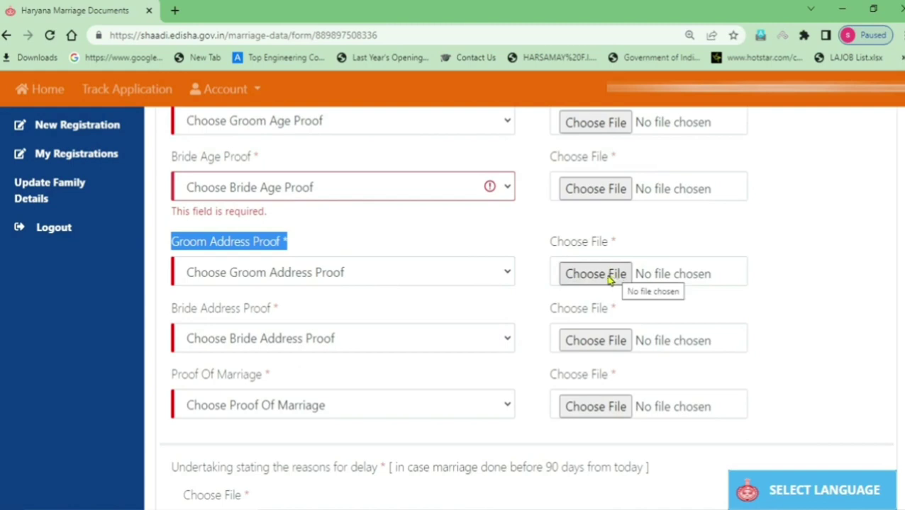
click(355, 280)
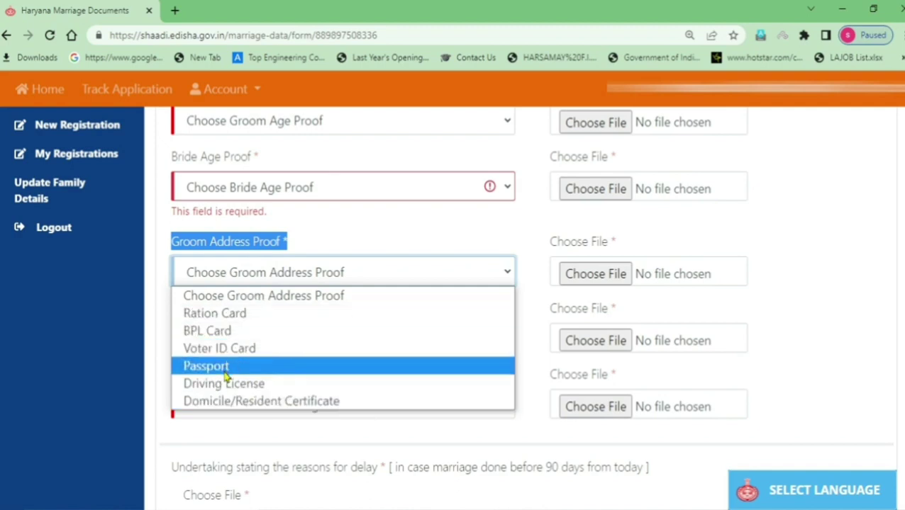
click(234, 347)
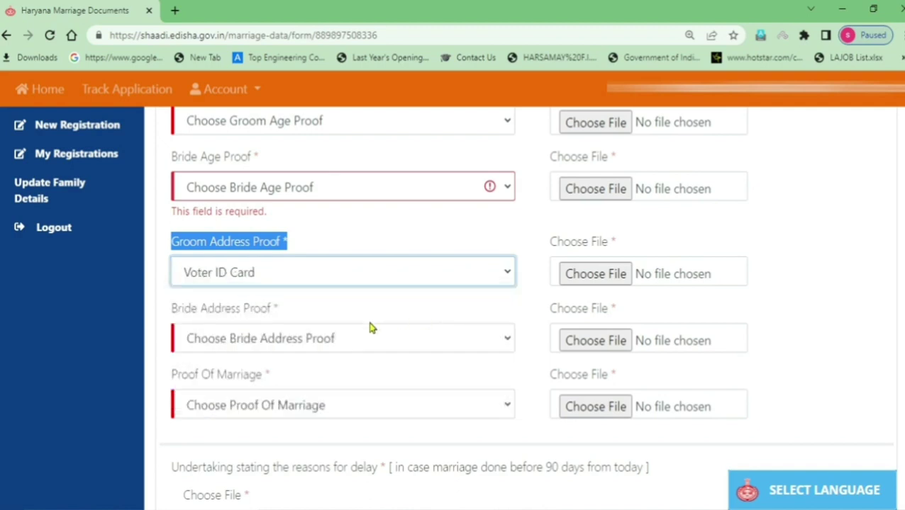
Set Bride Address Proof to Voter ID Card in the Upload Required Documents section
scroll(297, 329, down, 1)
drag(174, 241, 278, 241)
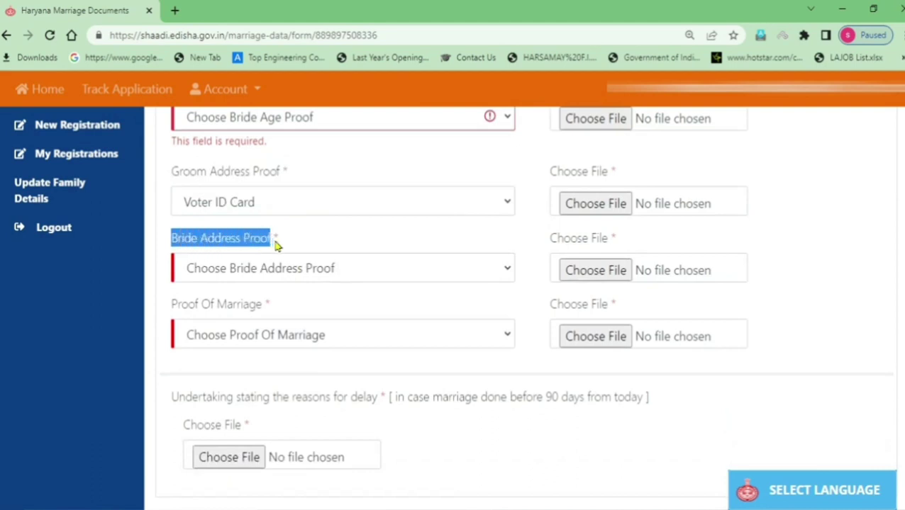
click(303, 270)
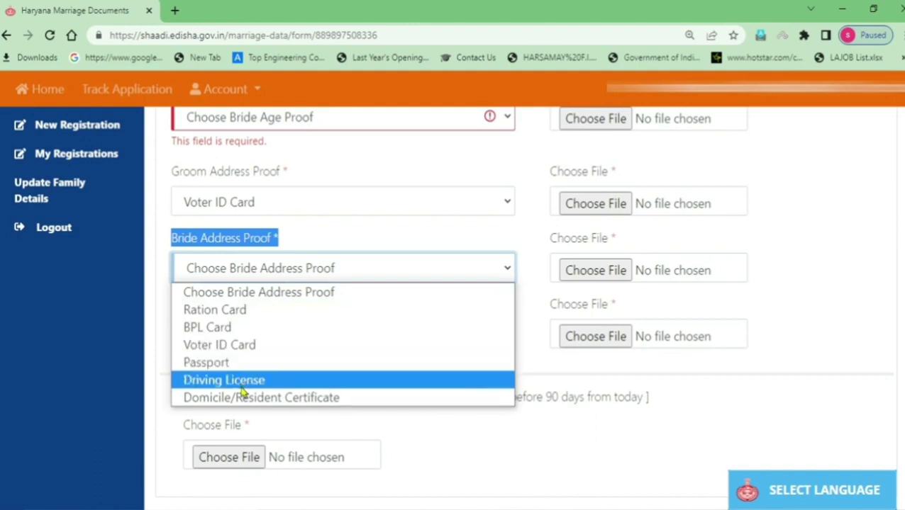
click(228, 346)
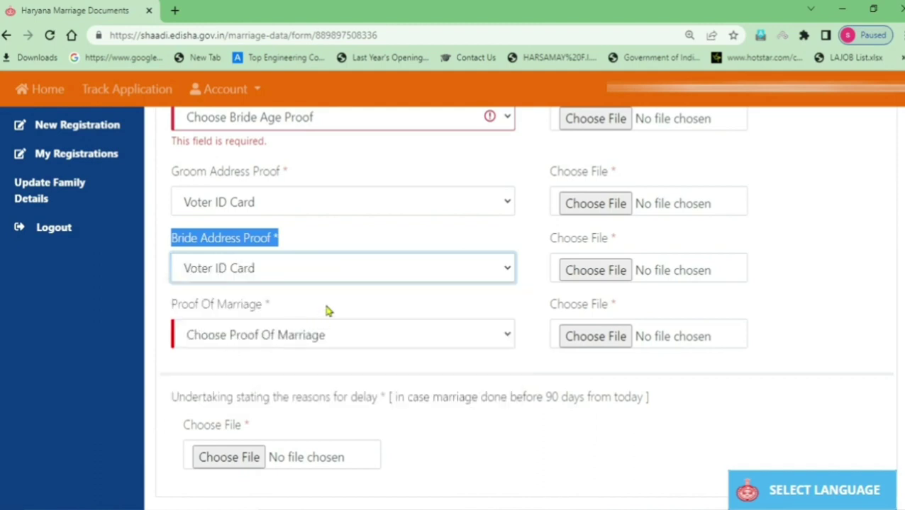
Set Proof Of Marriage to Declaration from the venue of marriage
drag(172, 306, 270, 311)
click(323, 341)
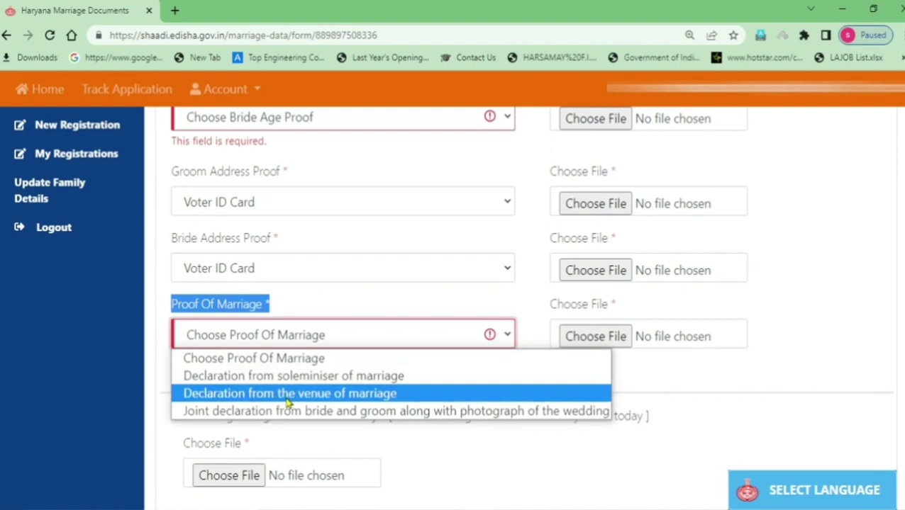
click(363, 399)
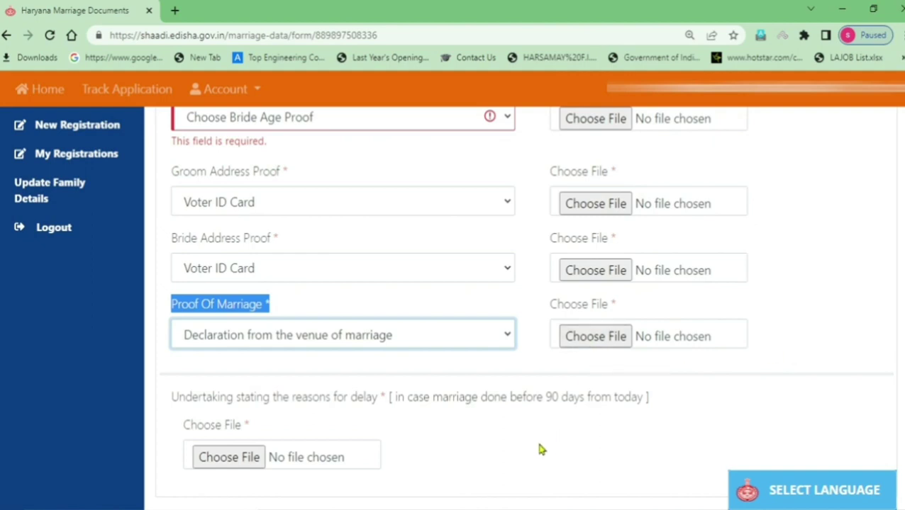
Examine the undertaking upload stating the reasons for delay, its 90-day condition, and the end of the form
scroll(528, 434, down, 1)
click(170, 333)
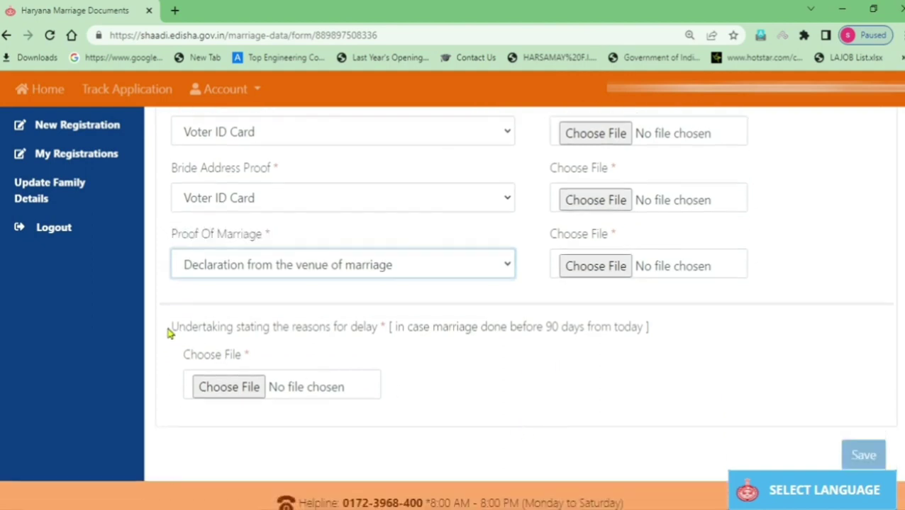
drag(170, 333, 378, 338)
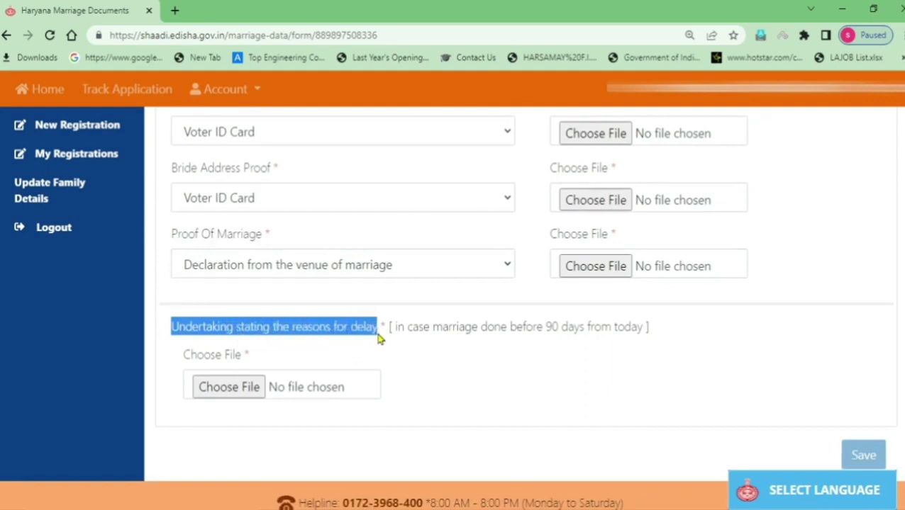
click(521, 393)
drag(168, 331, 378, 332)
click(471, 373)
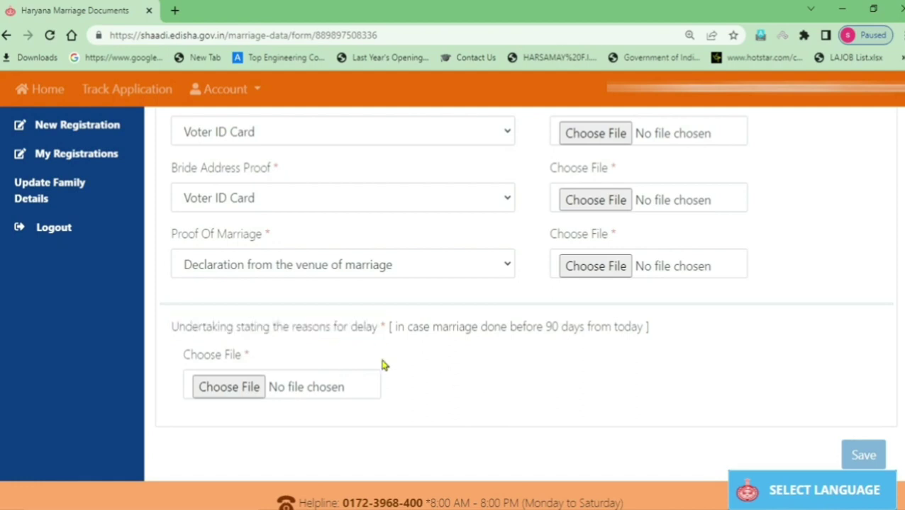
drag(171, 331, 381, 339)
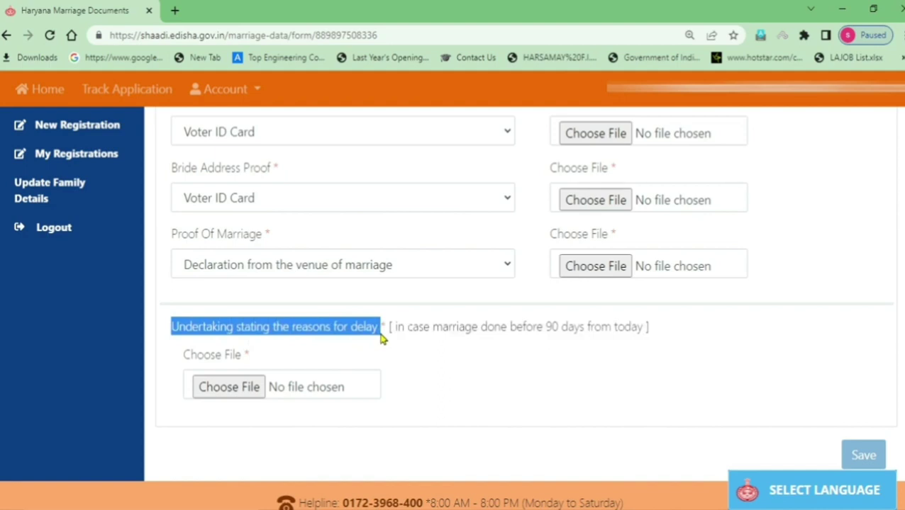
click(495, 374)
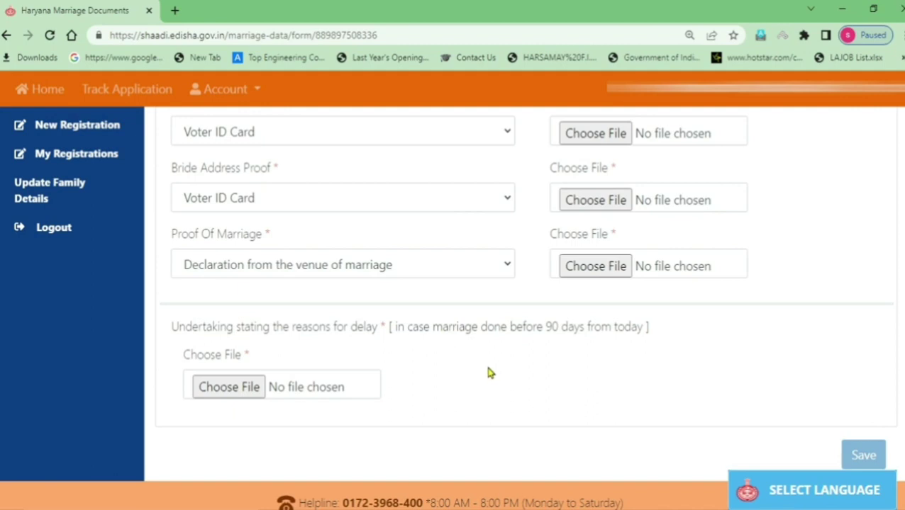
drag(419, 327, 647, 329)
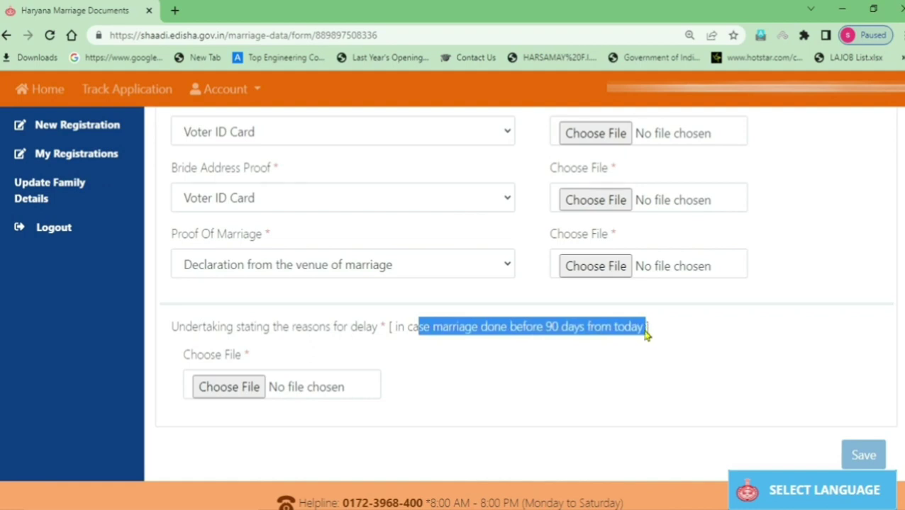
click(562, 392)
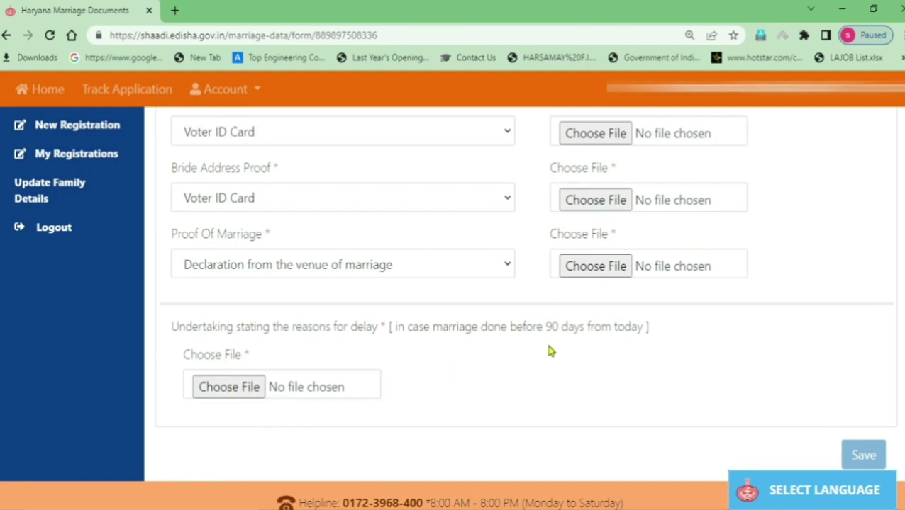
scroll(489, 322, down, 1)
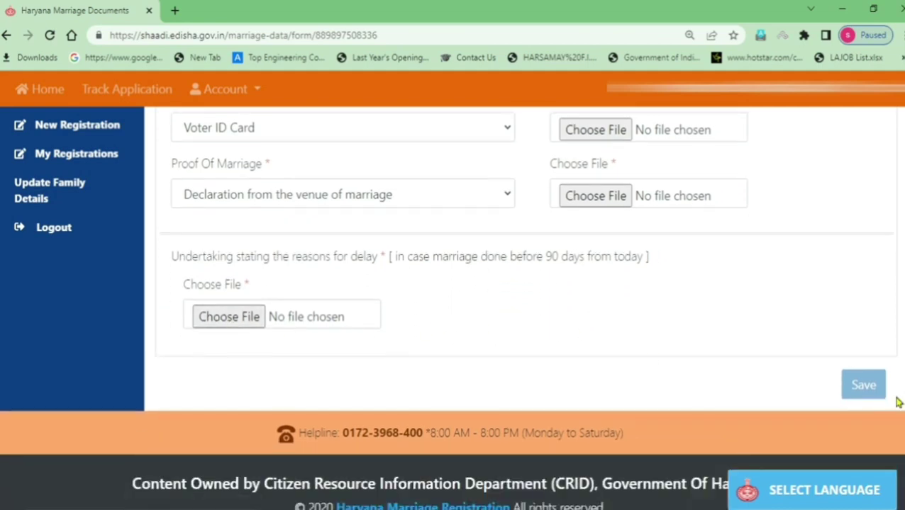
Save the marriage registration application, confirm that its information is final, and dismiss the resulting message
click(864, 294)
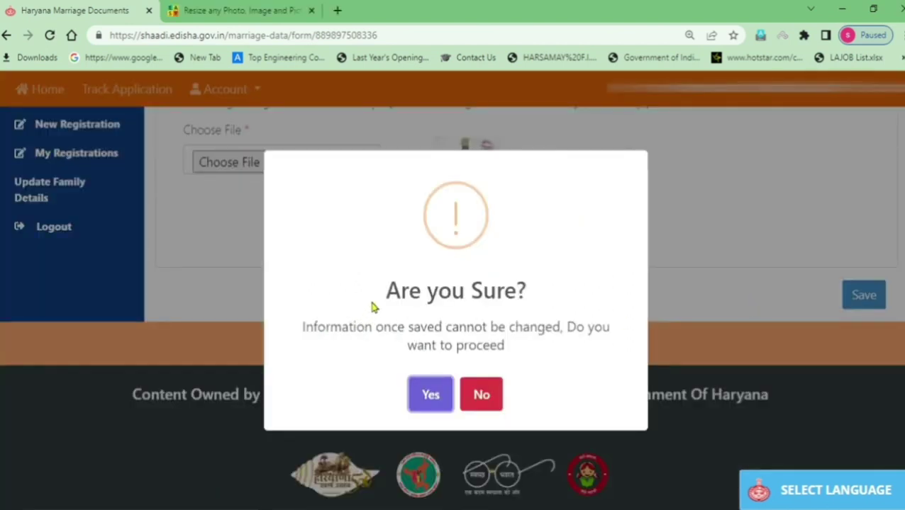
click(426, 399)
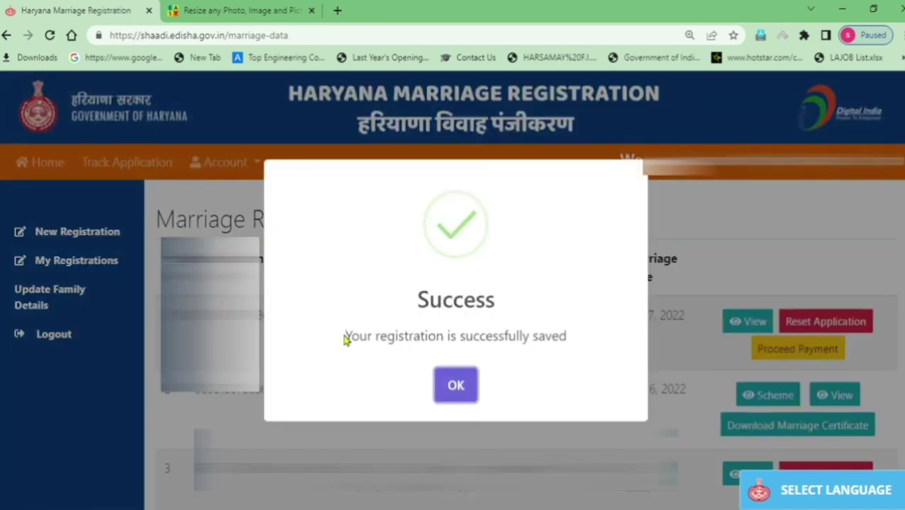
drag(344, 342, 560, 337)
click(465, 401)
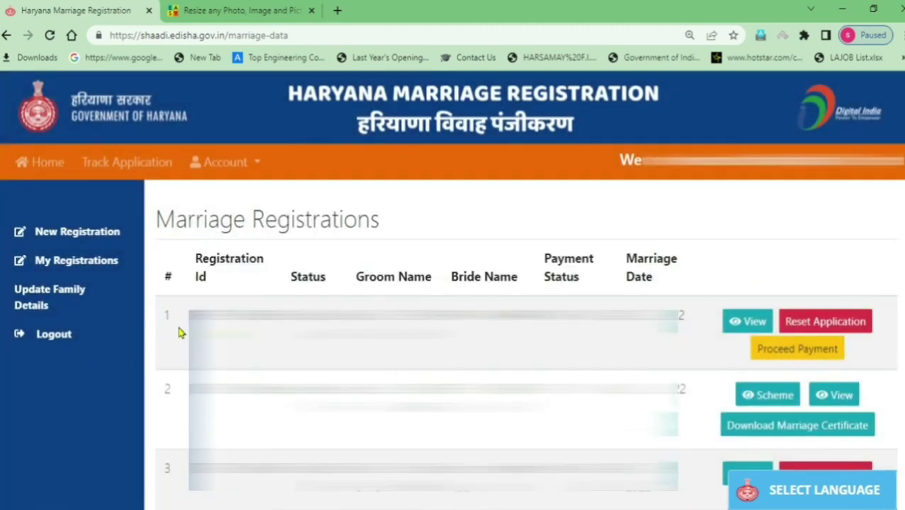
Start payment for the first registration, set Bank to Punjab National Bank Aggregator, and proceed to pay
click(791, 358)
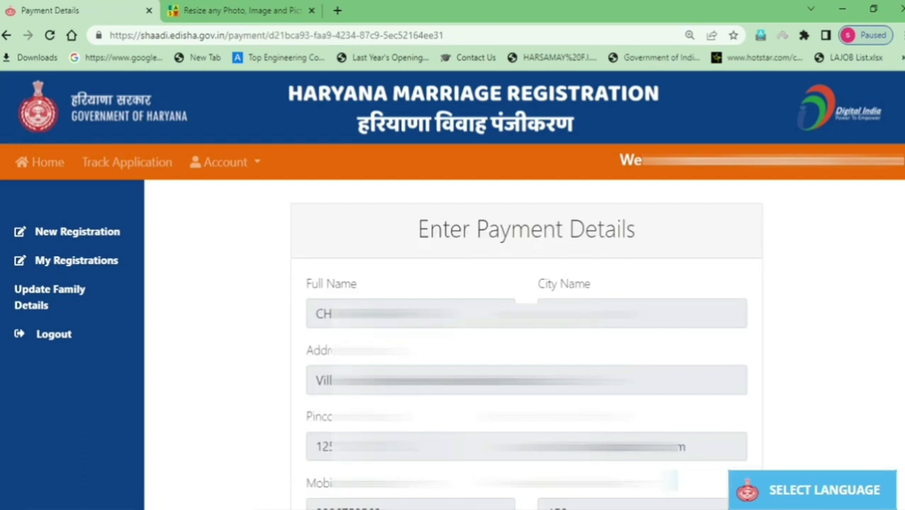
drag(420, 227, 641, 234)
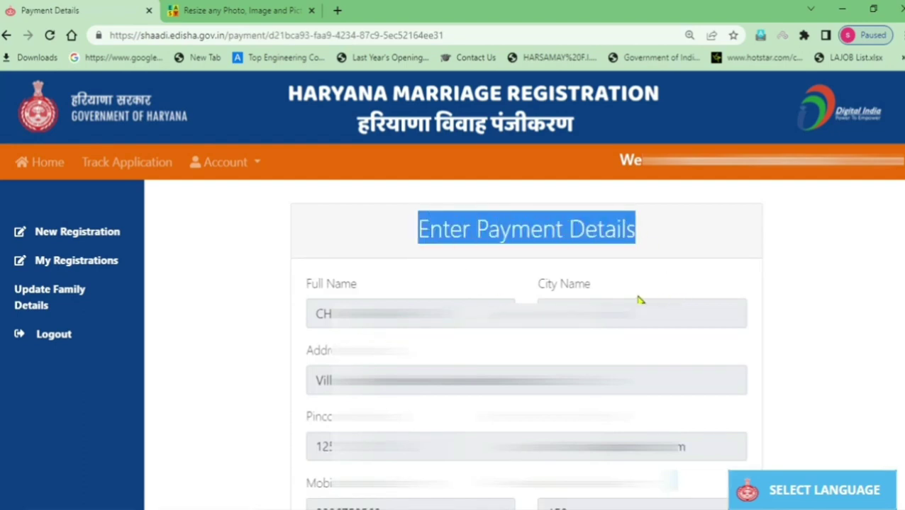
scroll(640, 300, down, 3)
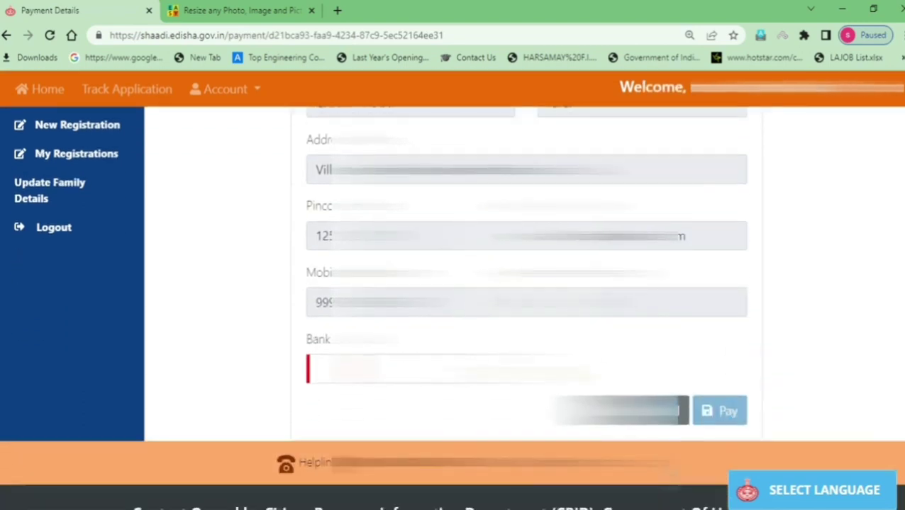
click(507, 372)
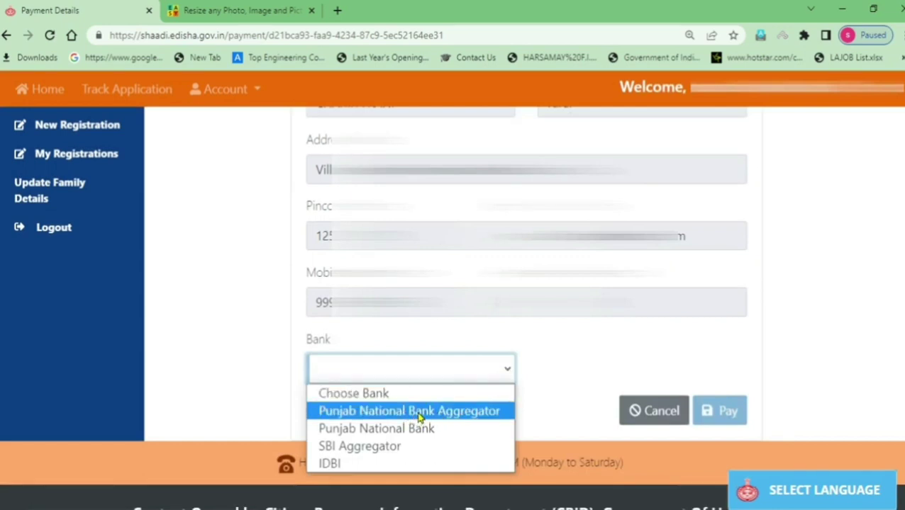
click(419, 416)
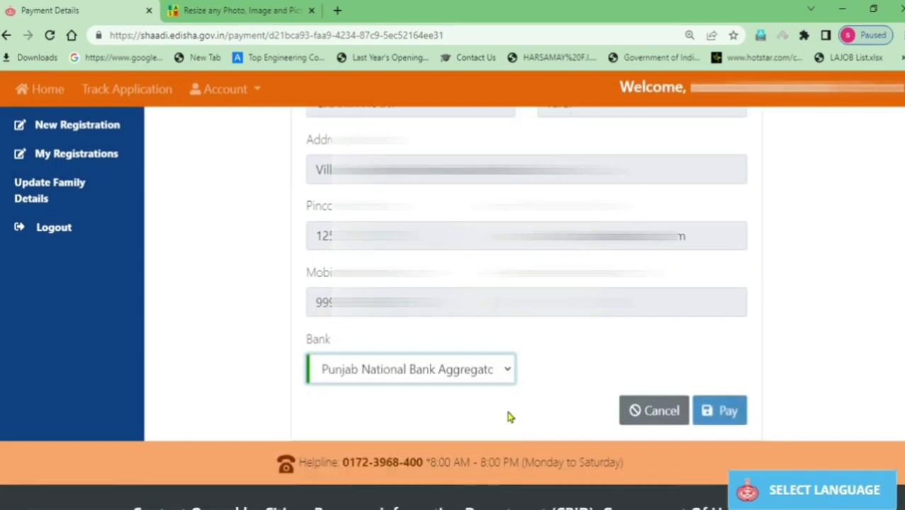
click(734, 416)
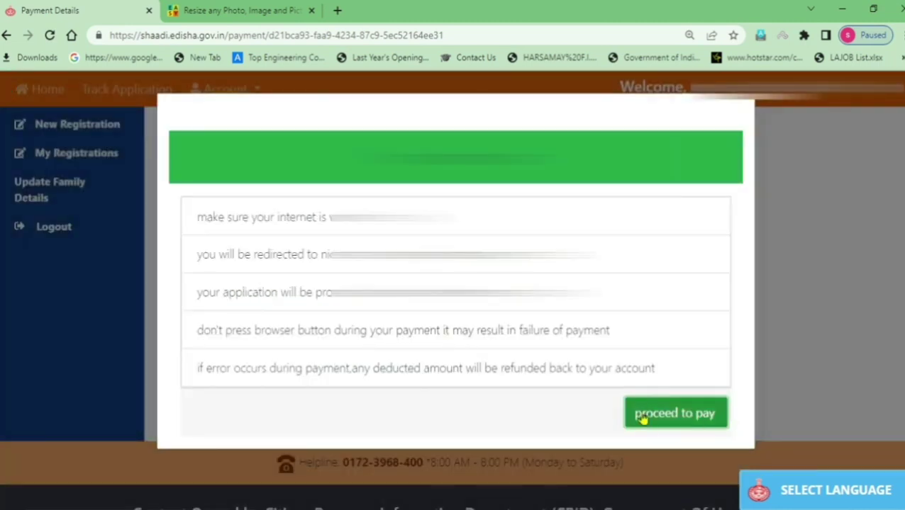
click(662, 419)
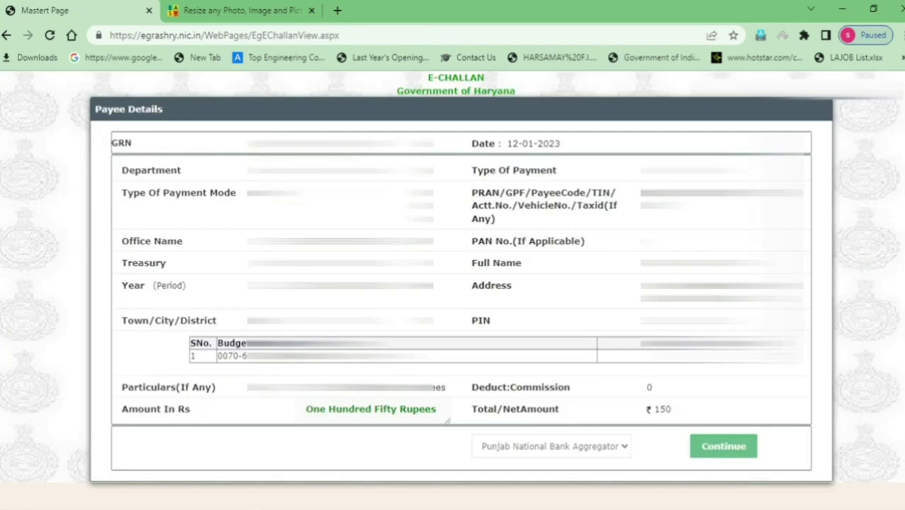
Examine the GRN and the Total/NetAmount on the e-challan's Payee Details
double_click(284, 144)
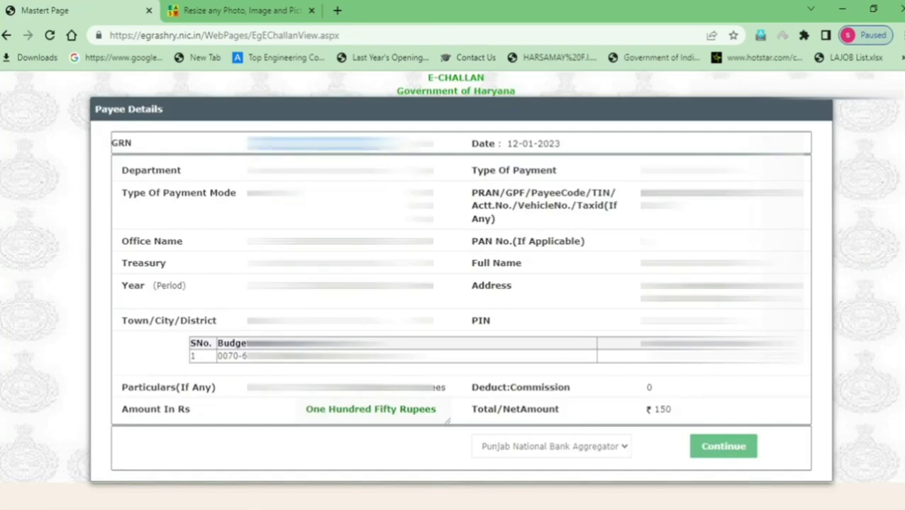
click(461, 411)
drag(644, 410, 686, 418)
click(685, 418)
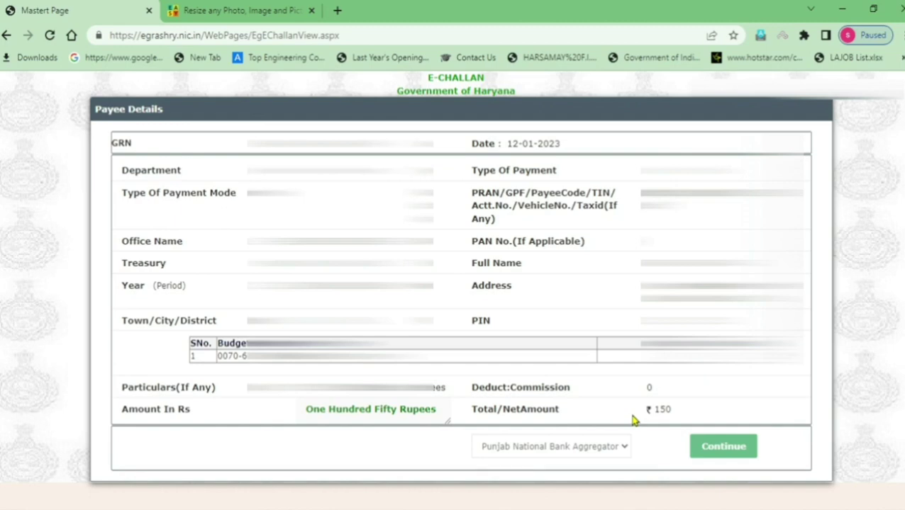
drag(644, 410, 677, 417)
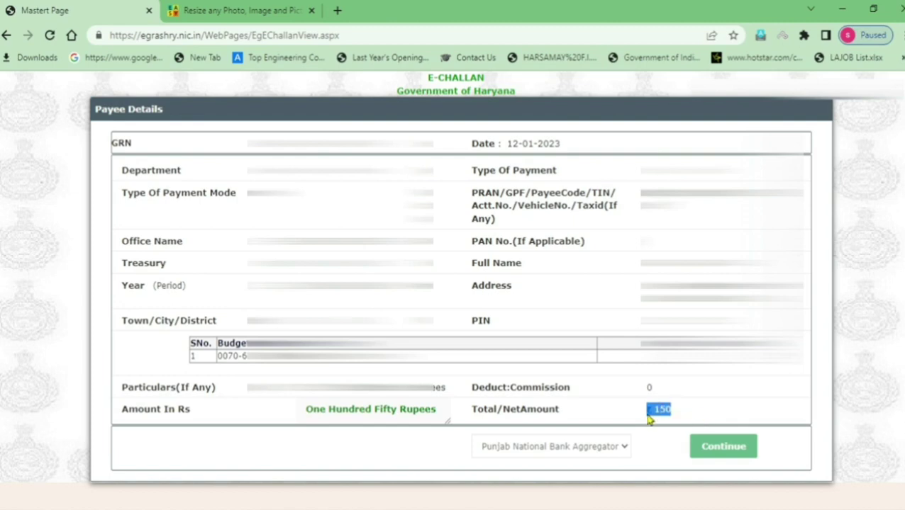
click(851, 412)
drag(647, 412, 698, 417)
click(856, 416)
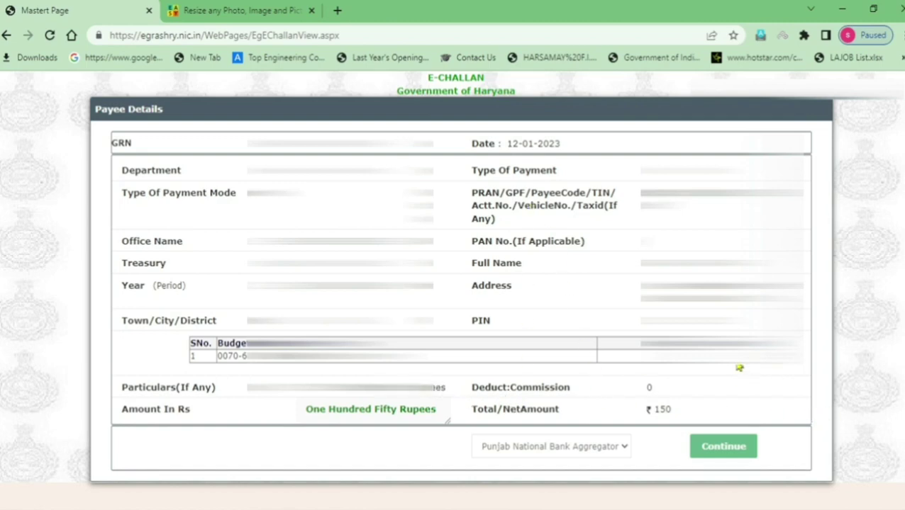
Continue from the e-challan to the payment options and choose Cards (Credit/Debit)
click(723, 454)
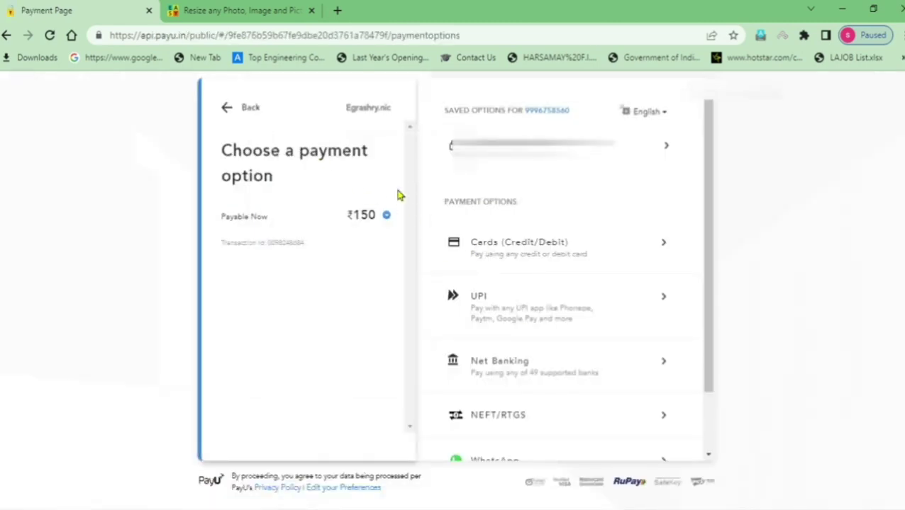
drag(448, 201, 507, 202)
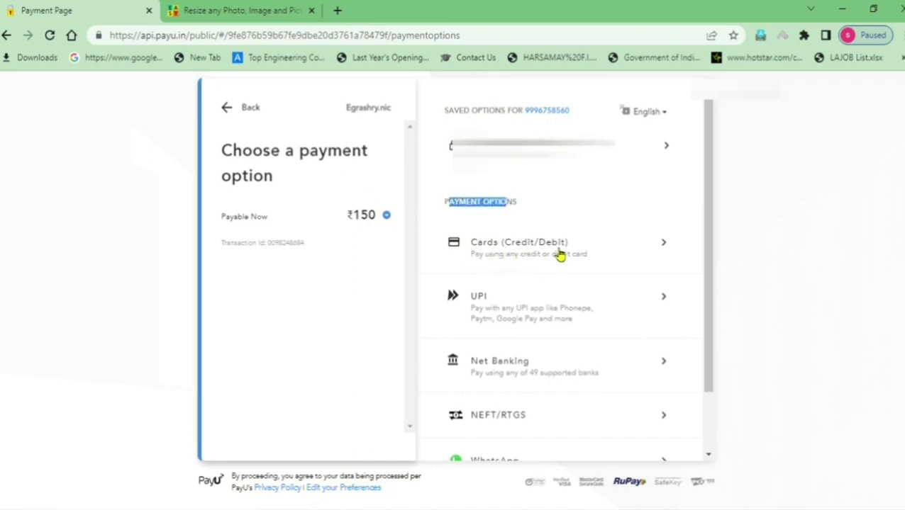
scroll(496, 312, down, 1)
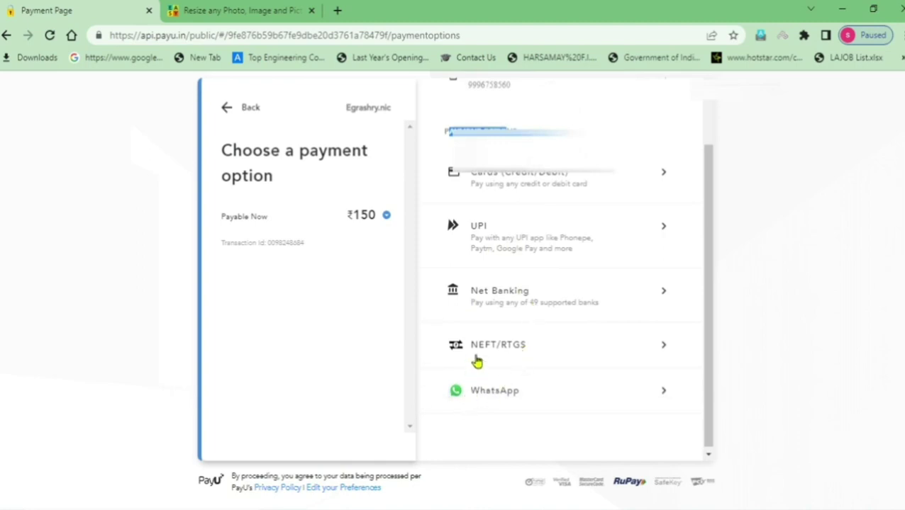
scroll(523, 349, up, 1)
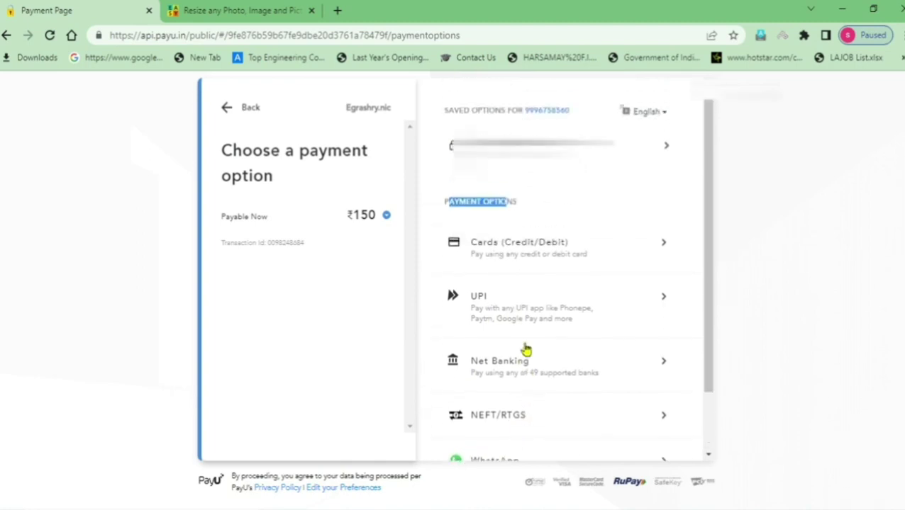
click(513, 252)
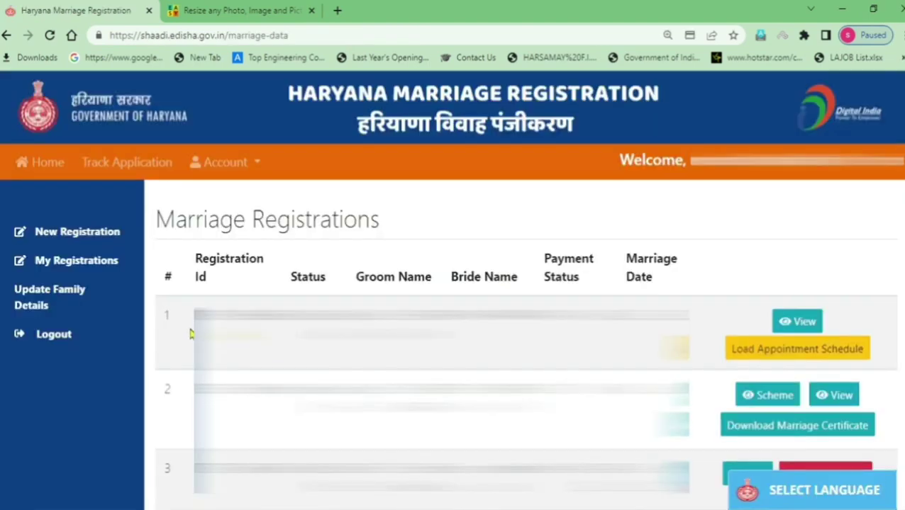
Load the appointment schedule for the first registration in the Marriage Registrations list
drag(188, 322, 268, 313)
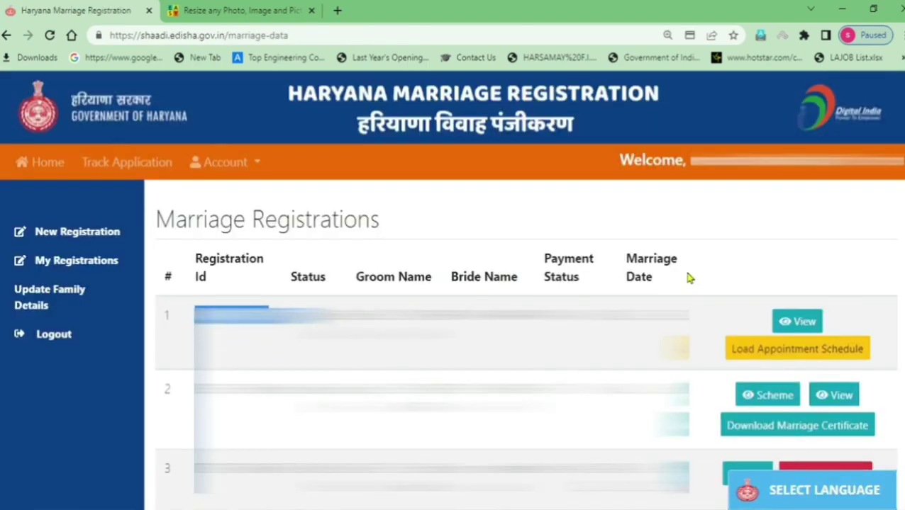
click(741, 218)
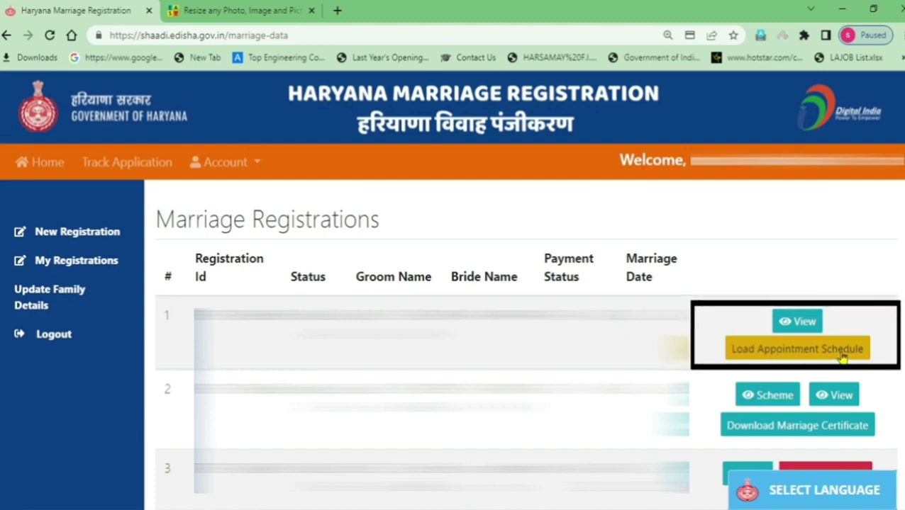
click(776, 358)
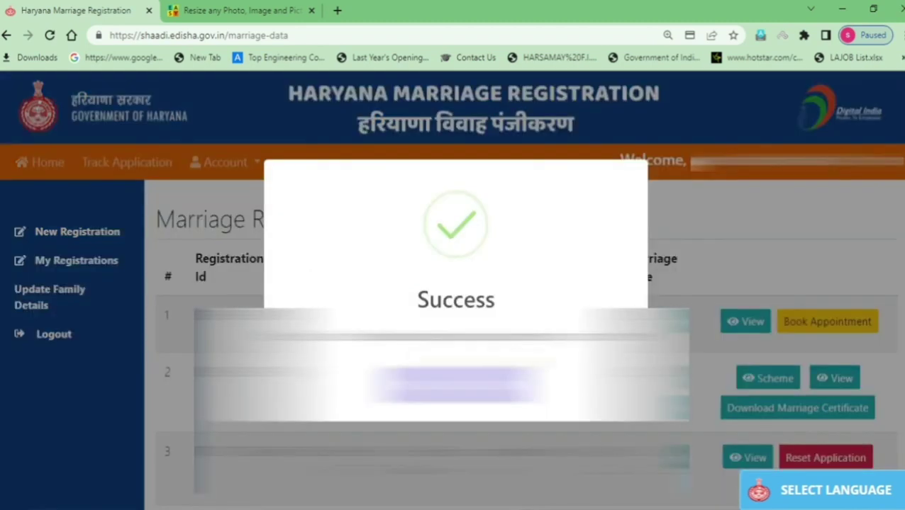
drag(410, 303, 512, 306)
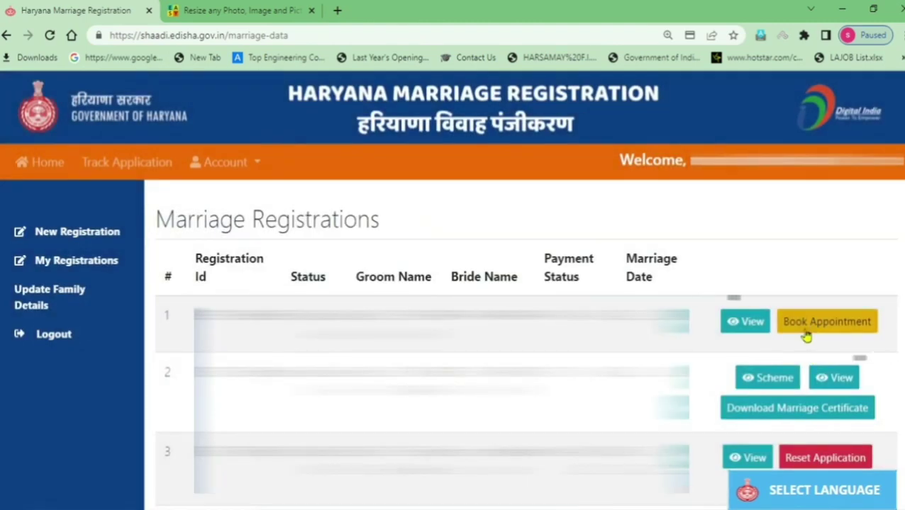
Open appointment booking for the first registration and set the appointment date to 30/01/2023
click(815, 330)
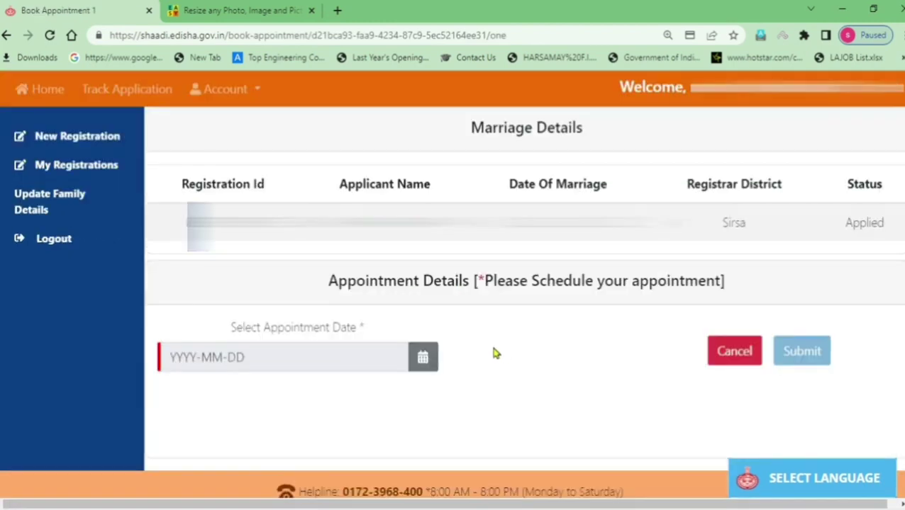
drag(177, 193, 268, 192)
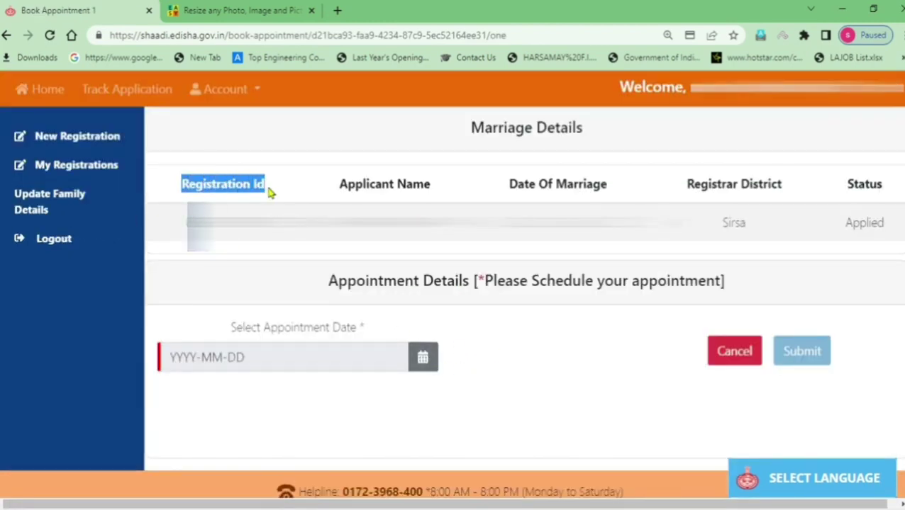
drag(339, 186, 433, 188)
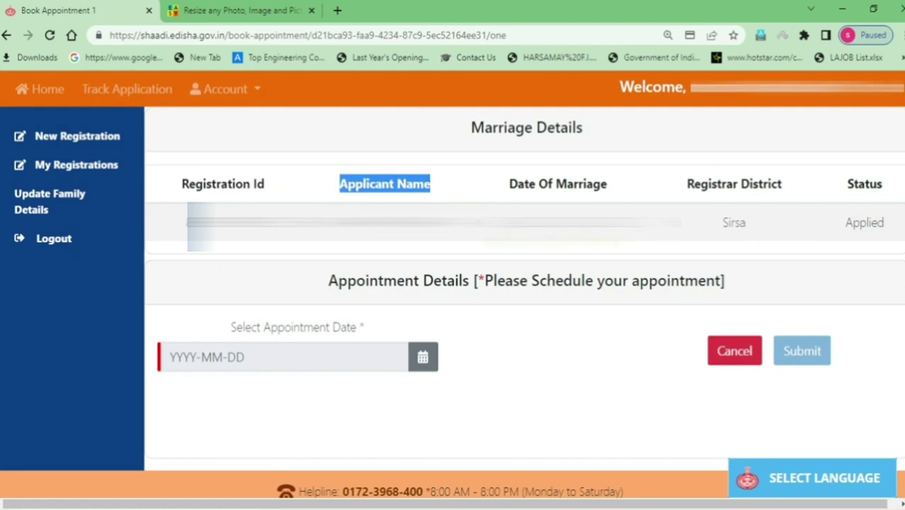
click(178, 339)
drag(227, 328, 359, 329)
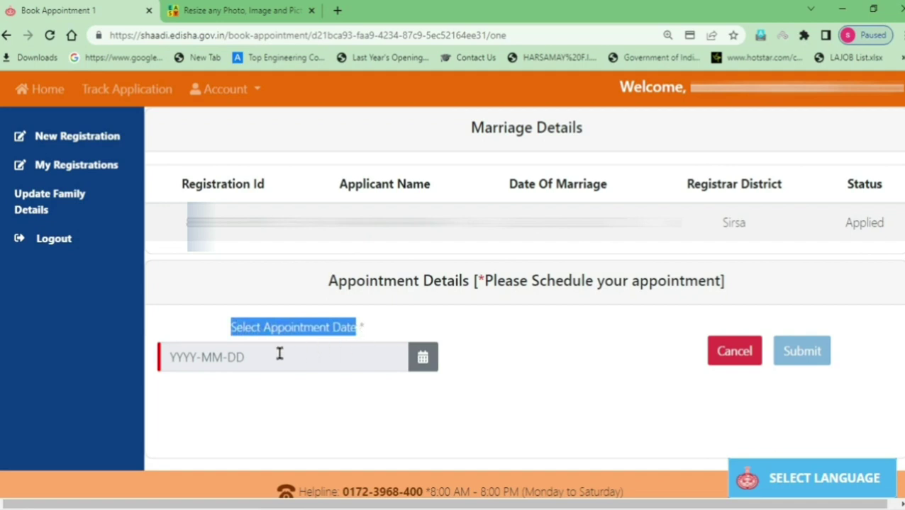
click(424, 360)
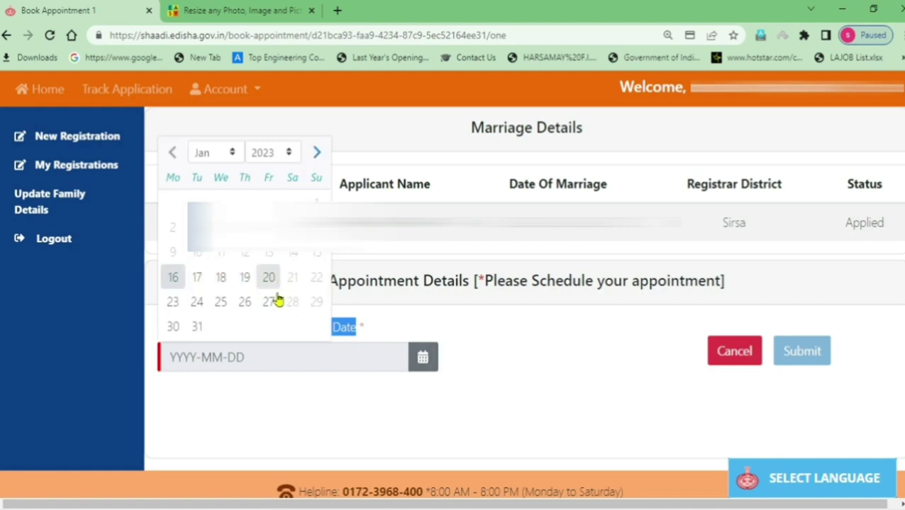
click(172, 332)
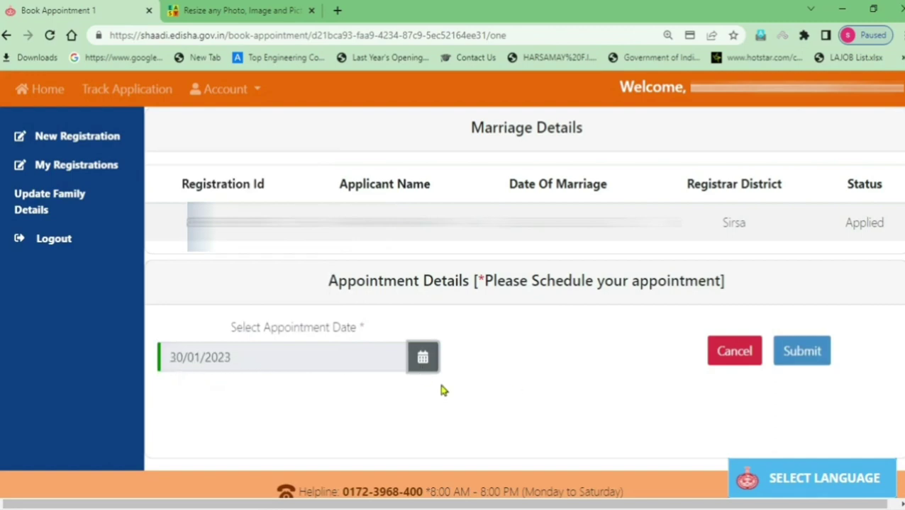
Submit the selected appointment date and confirm that it is final
click(810, 356)
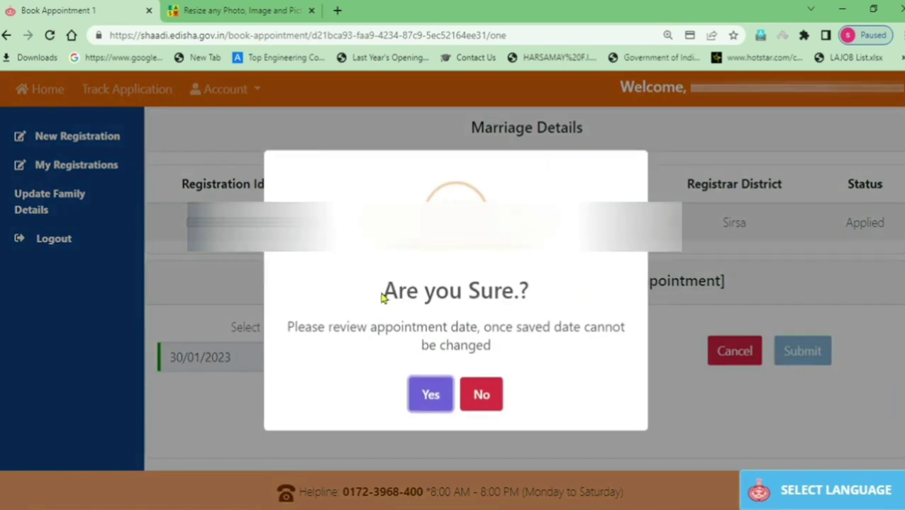
drag(383, 293, 581, 333)
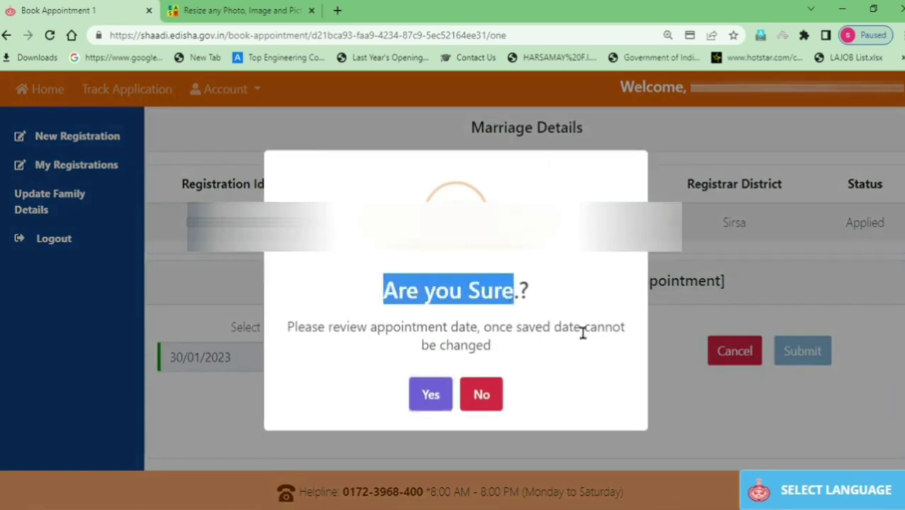
click(429, 395)
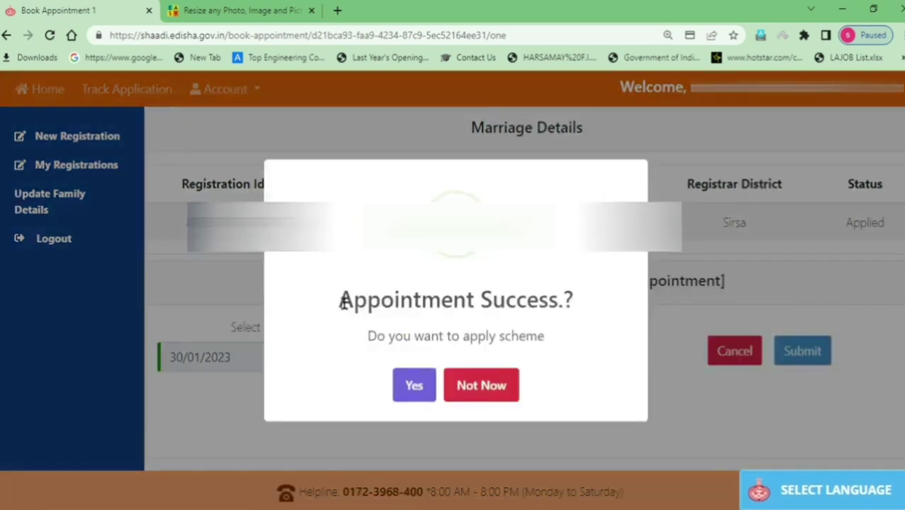
Decline applying for a scheme for now and review the scheduled date in the Appointment Details
drag(336, 302, 576, 309)
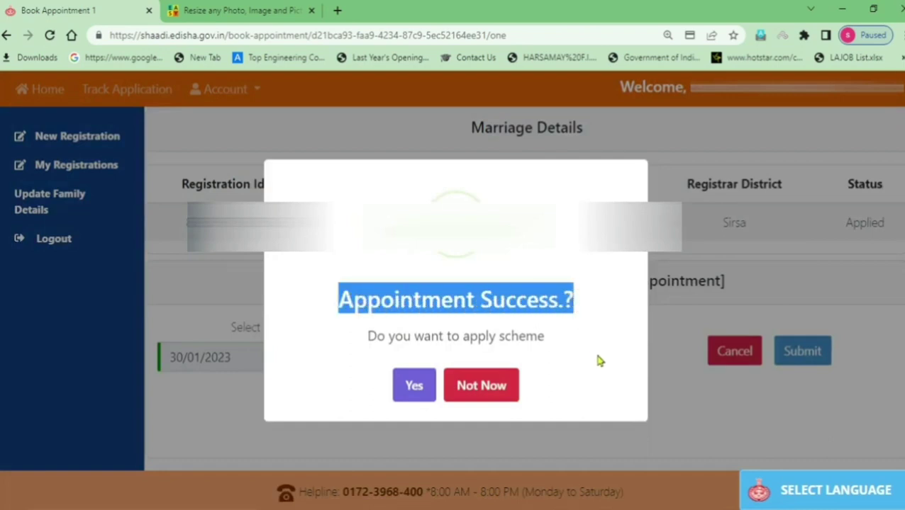
drag(365, 337, 548, 345)
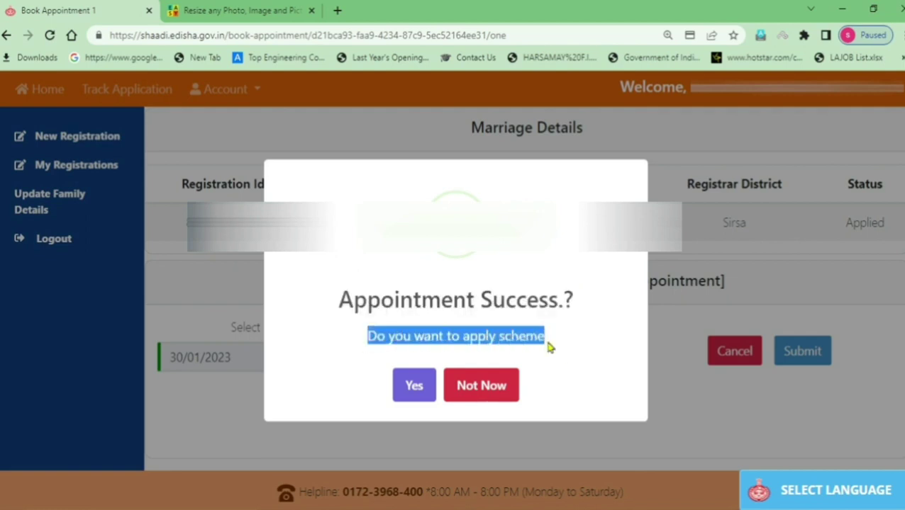
click(601, 354)
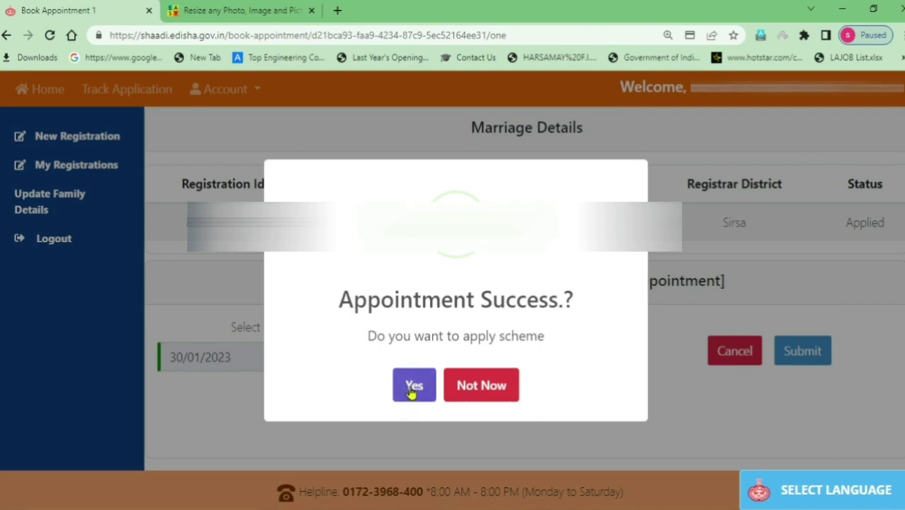
click(475, 392)
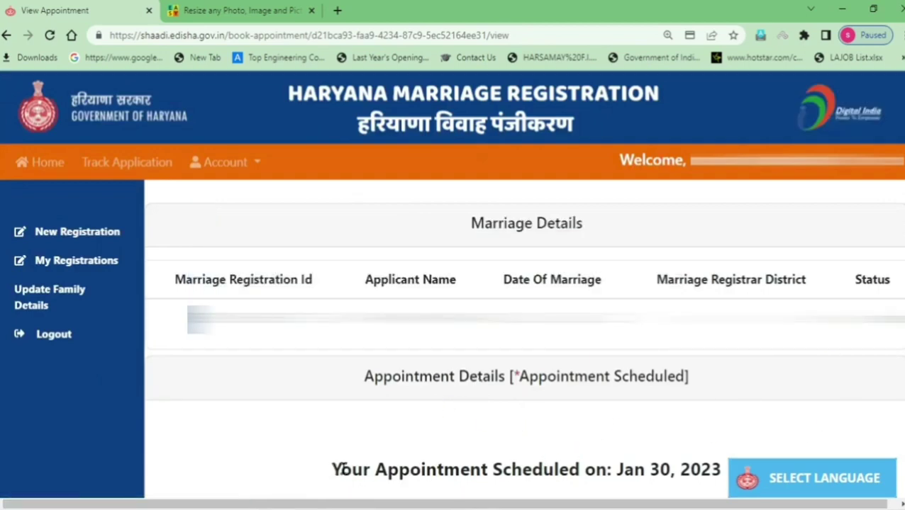
drag(341, 468, 721, 467)
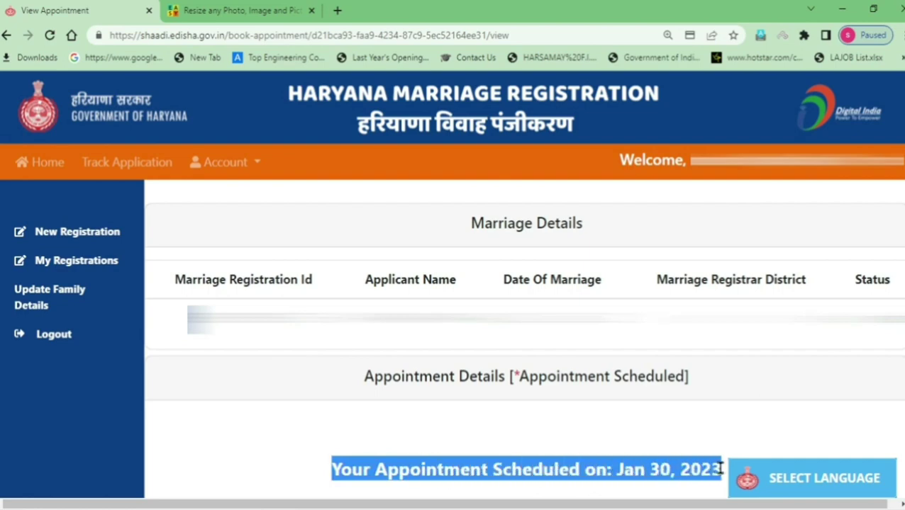
click(830, 431)
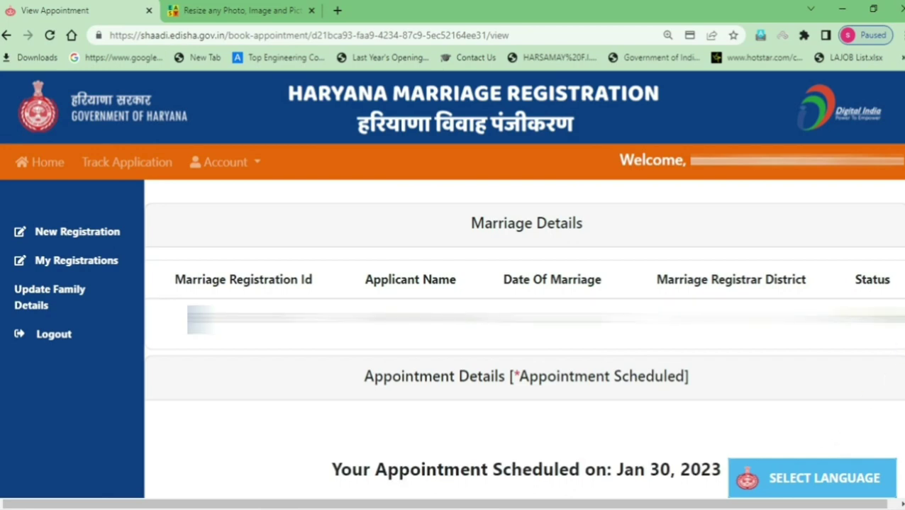
drag(597, 472, 723, 480)
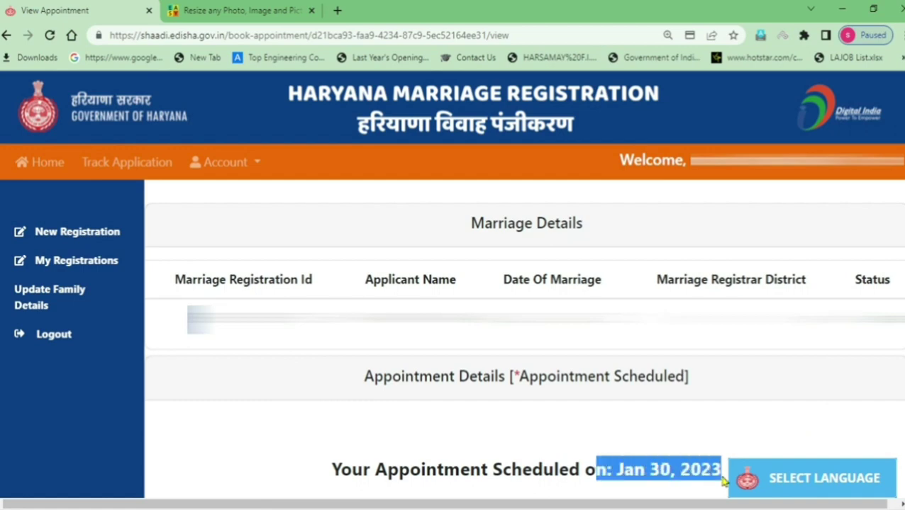
click(723, 433)
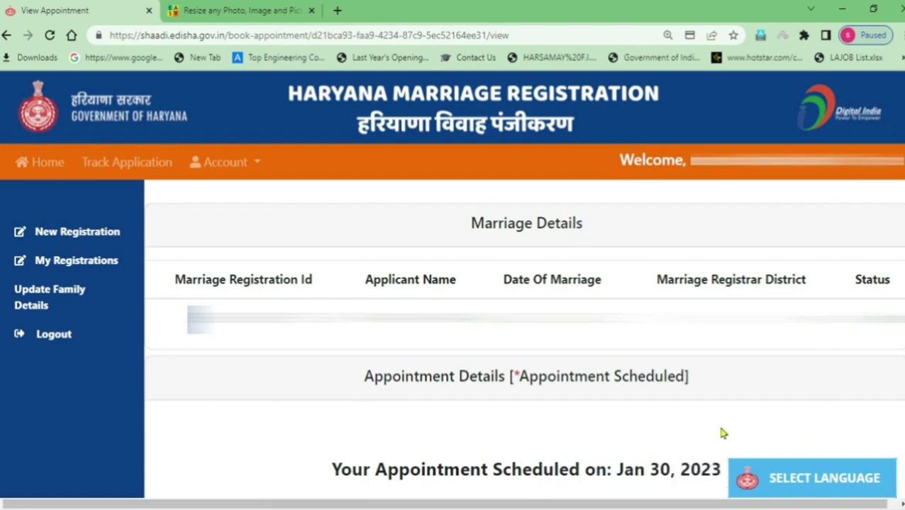